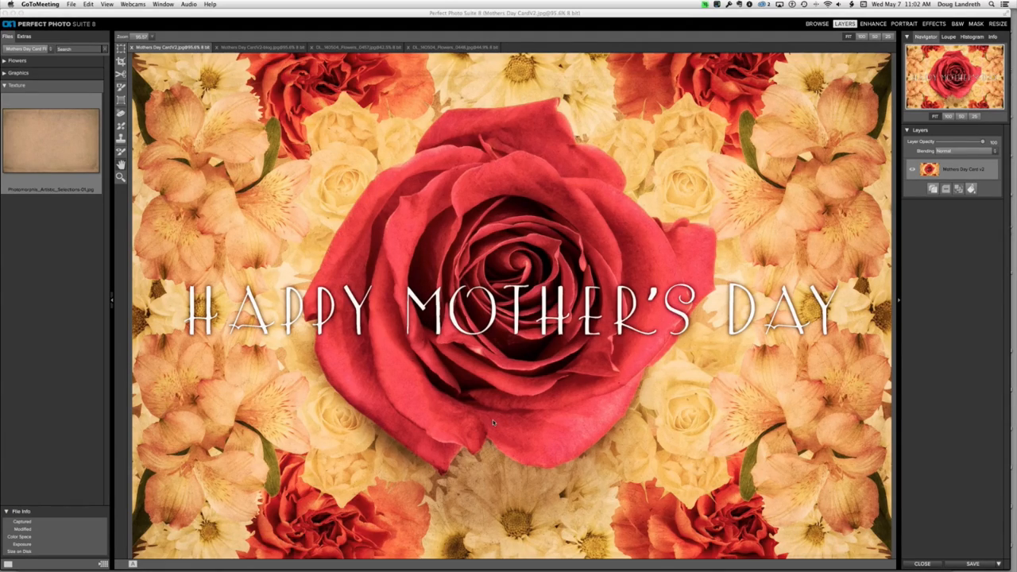
Close the two finished Mothers Day card images without saving changes.
click(249, 47)
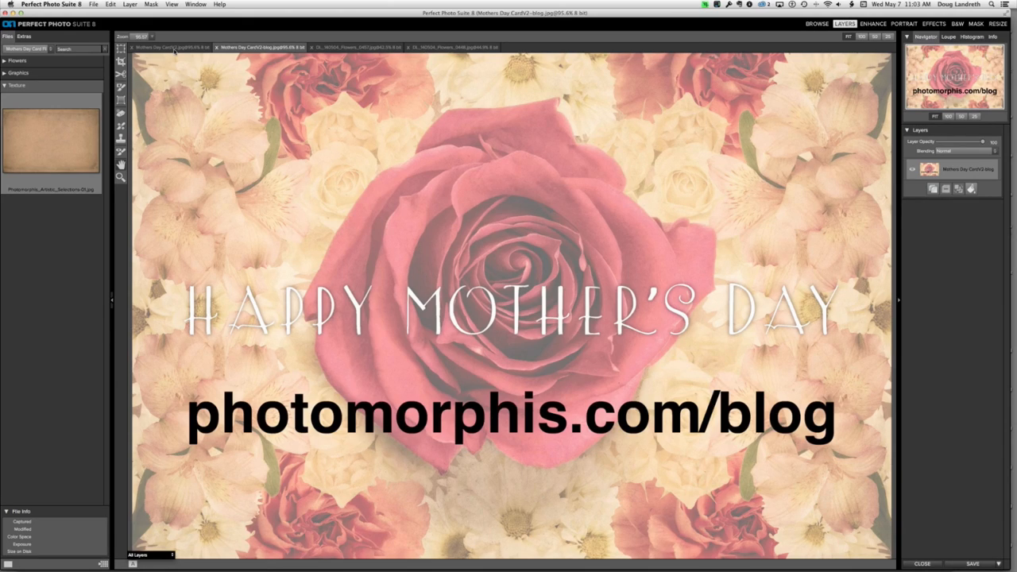
click(174, 49)
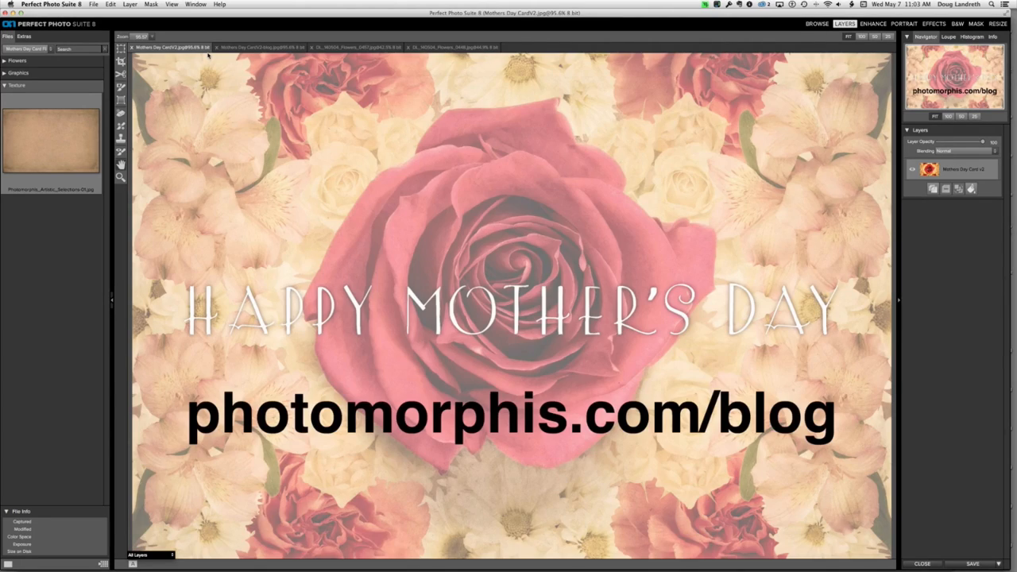
click(132, 47)
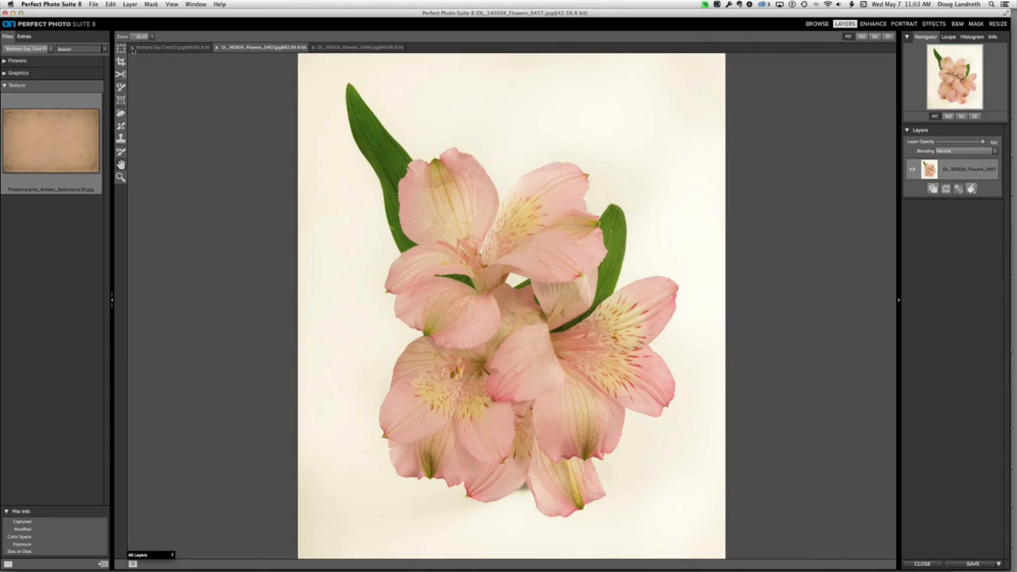
click(132, 47)
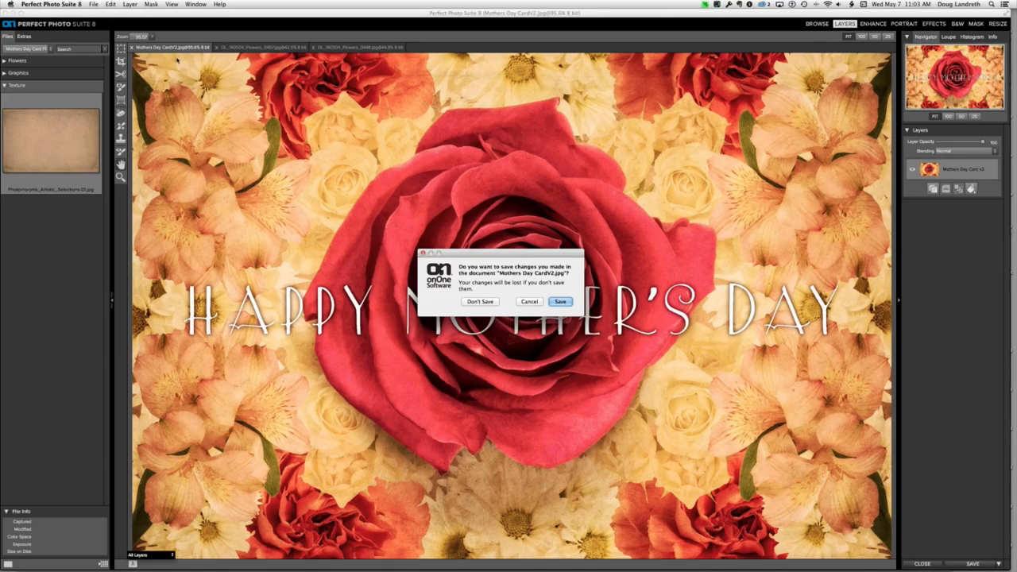
click(492, 300)
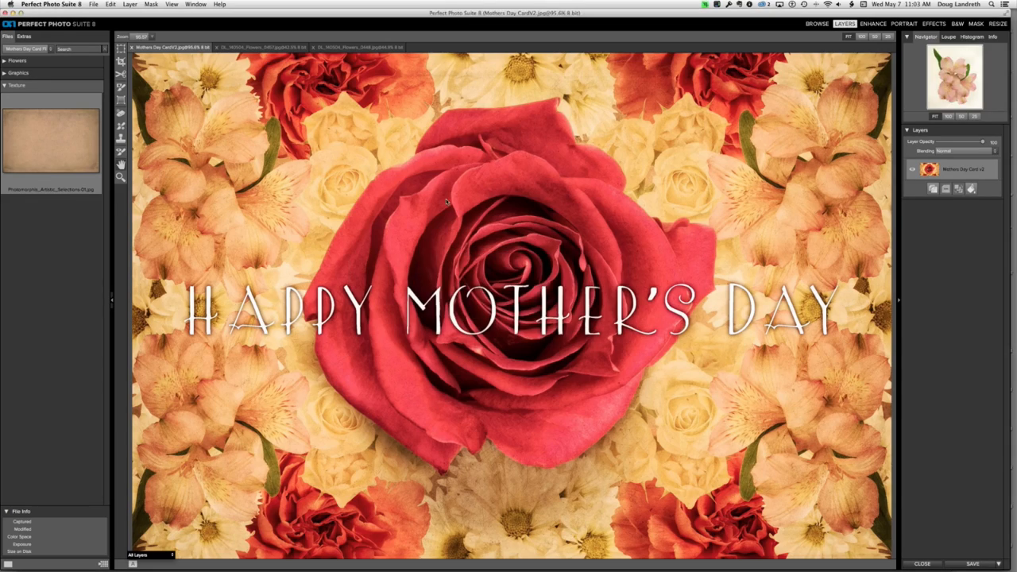
Start a new document and name it Mothers Day Card.
click(94, 4)
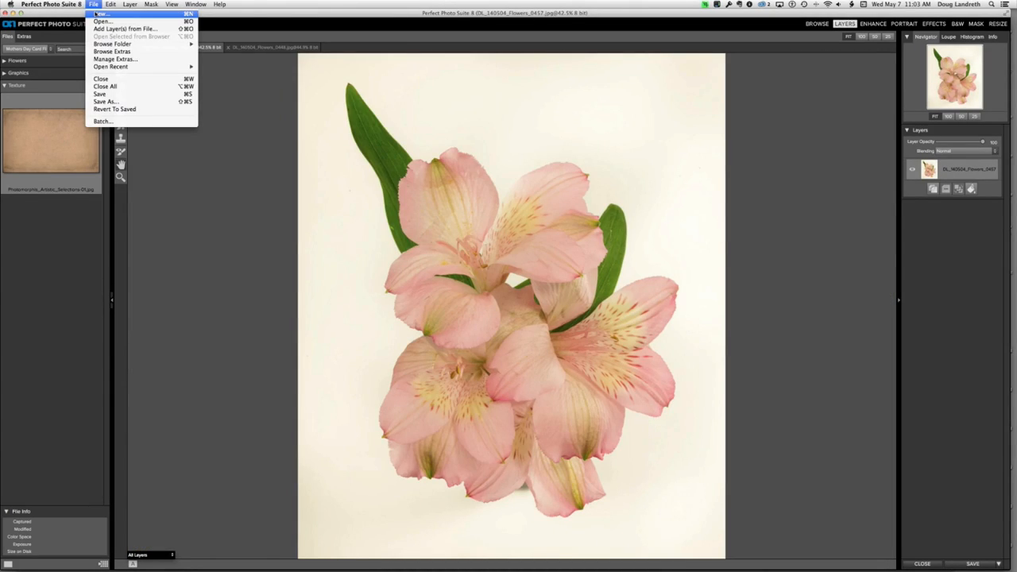
click(100, 14)
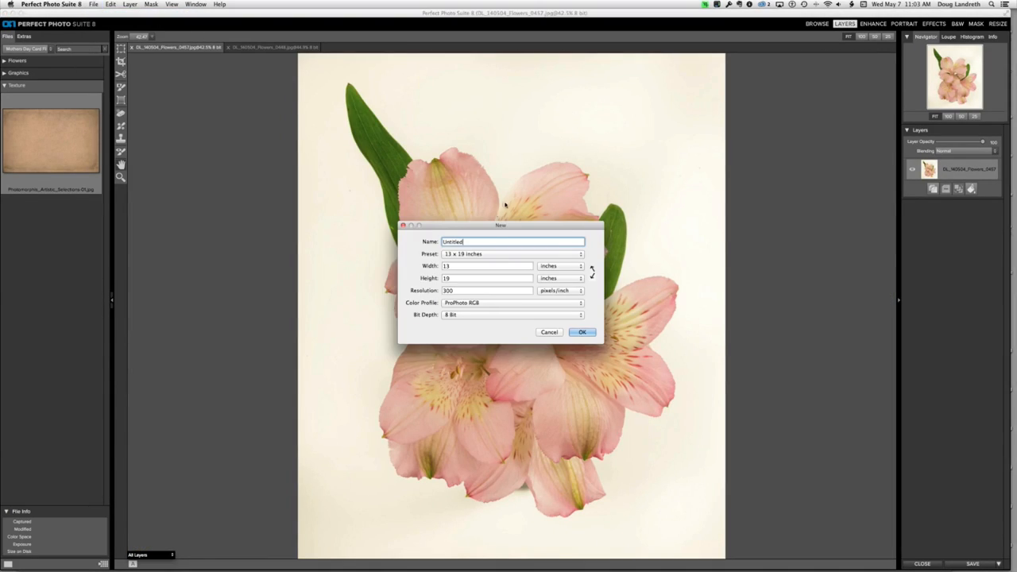
drag(466, 240, 443, 241)
text(Mothers Day Card)
Size the new document 3000 by 2000 pixels, choose the sRGB IEC61966-2.1 color profile and create it.
click(549, 267)
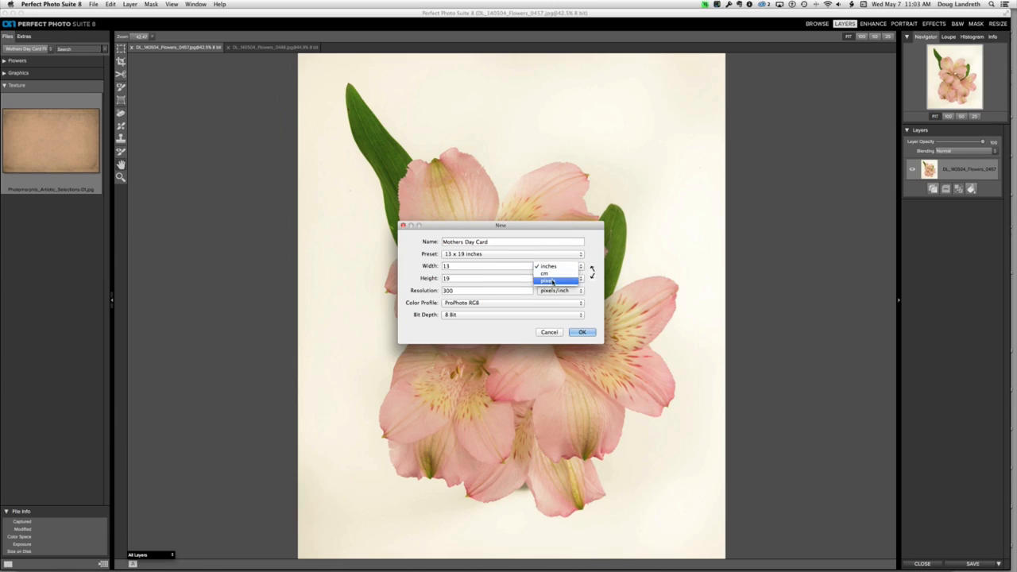
click(547, 280)
drag(472, 267, 430, 269)
text(3000)
drag(461, 279, 431, 282)
text(200)
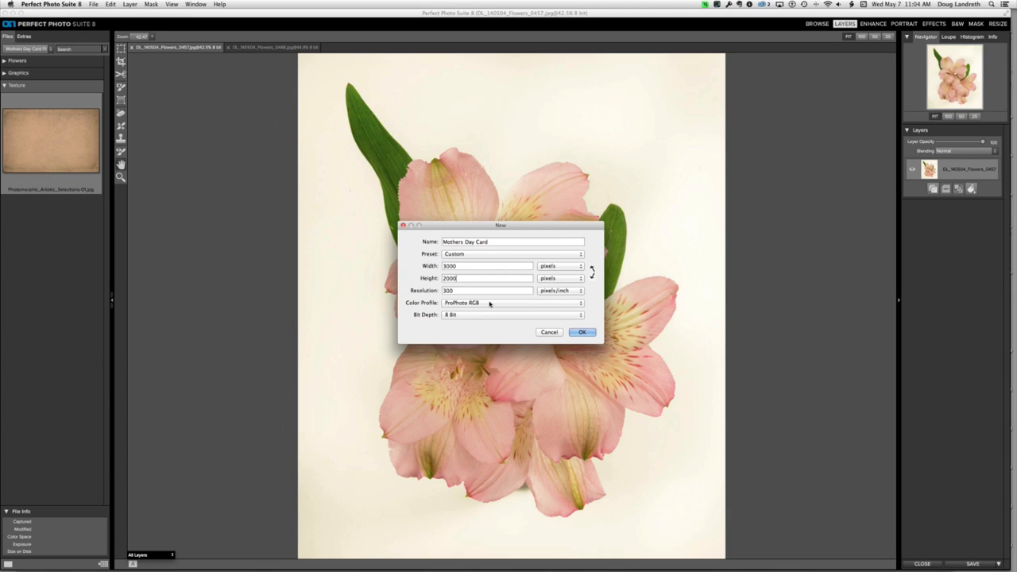
click(489, 303)
click(493, 530)
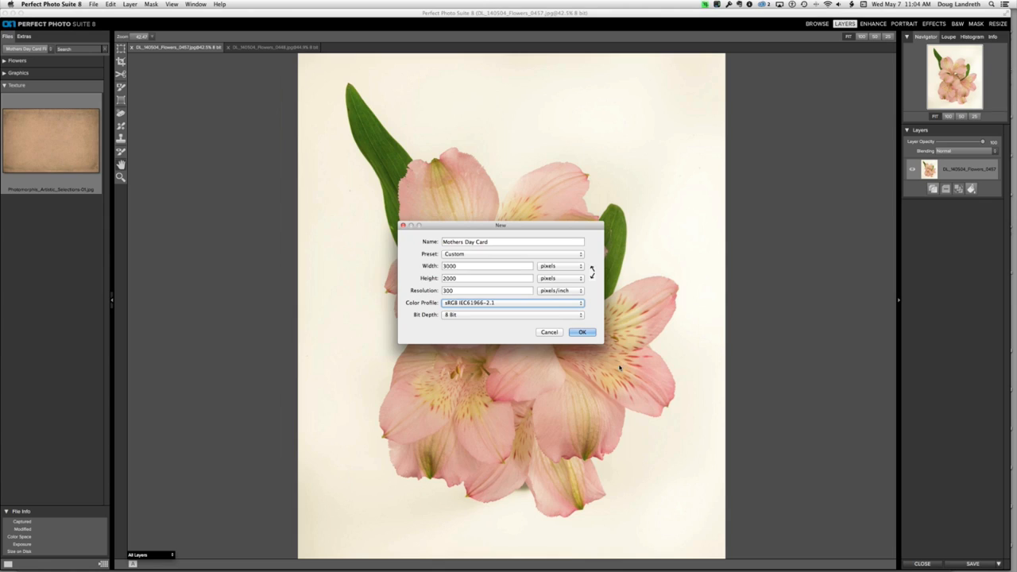
click(582, 332)
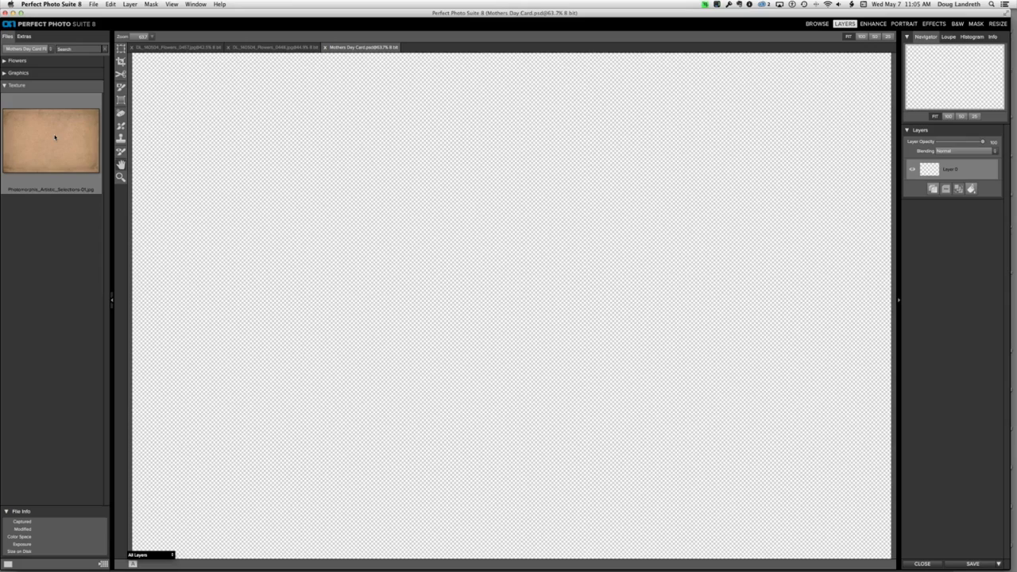
Add the Photomorphis Artistic Selections-01 texture to the card as a layer and delete the empty Layer 0.
drag(54, 142, 426, 230)
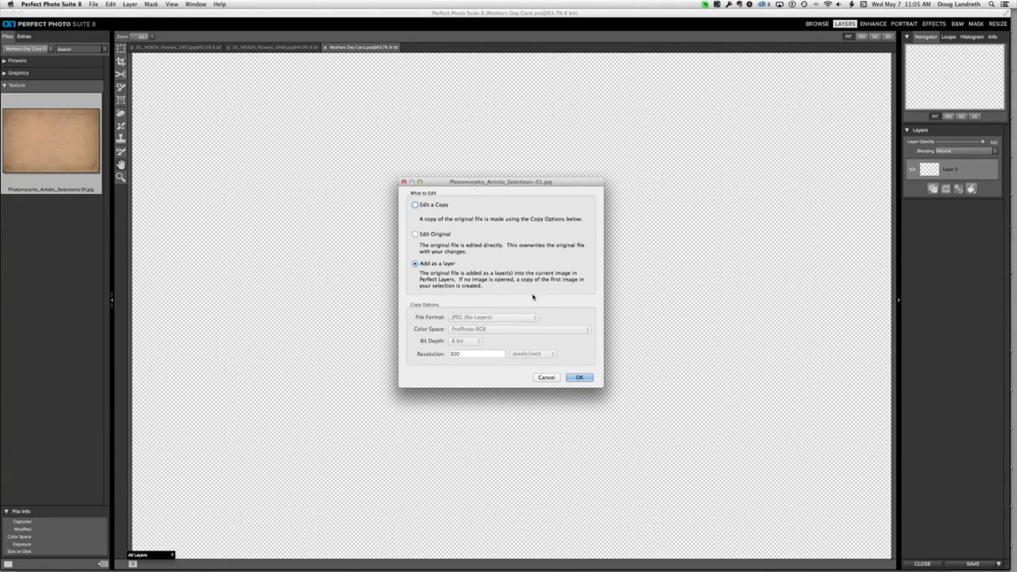
click(580, 378)
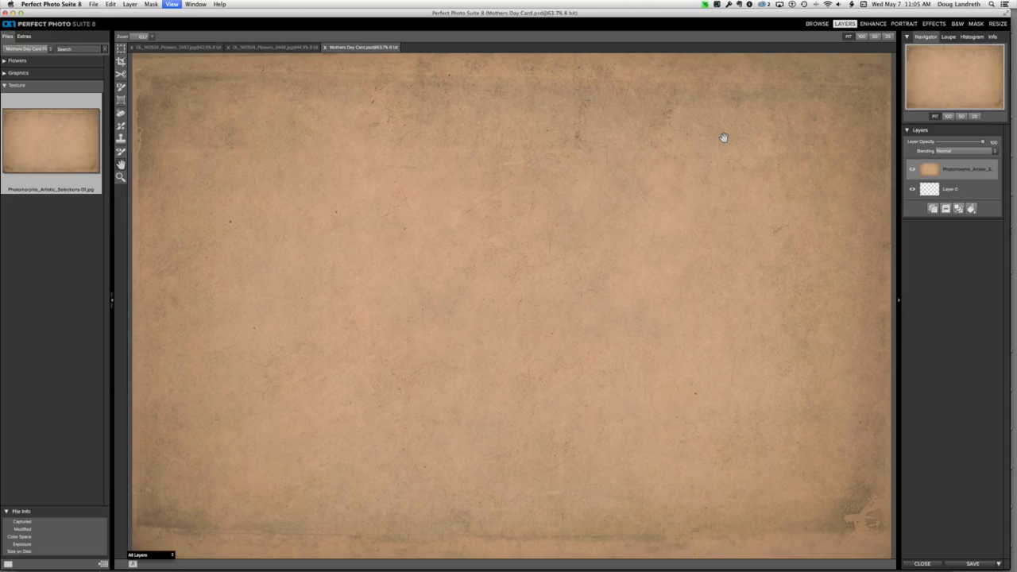
key(super+minus)
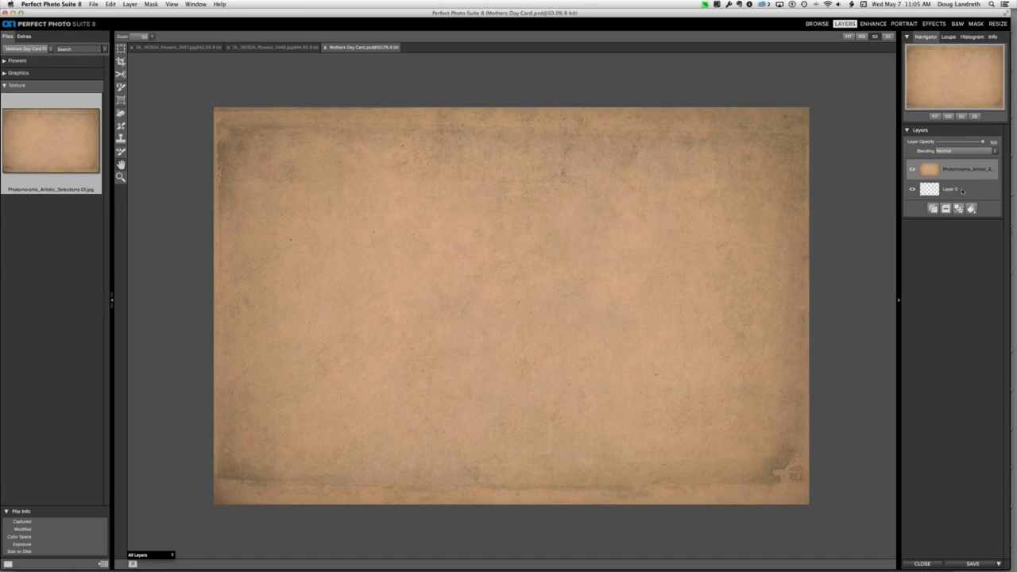
click(963, 191)
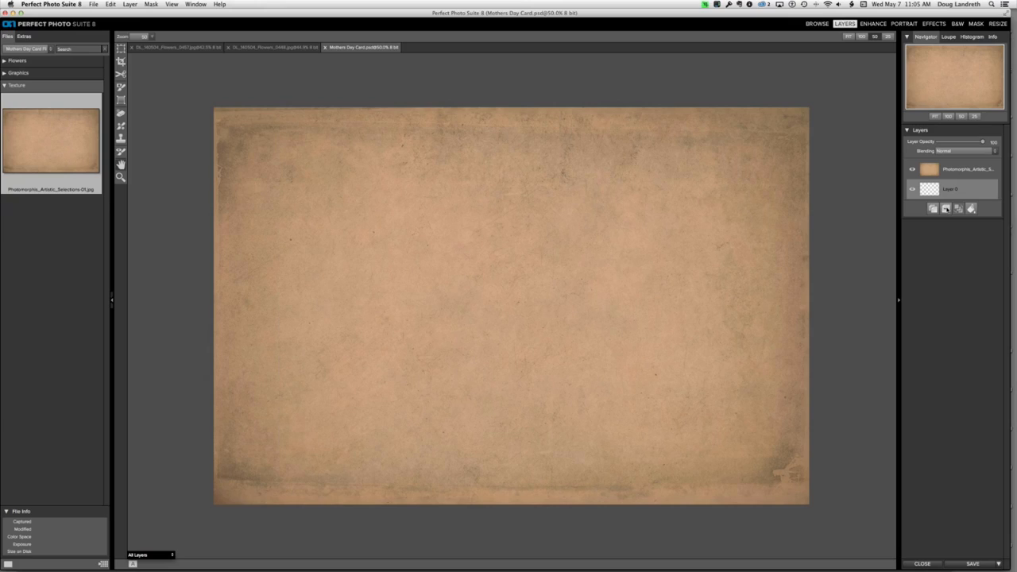
click(945, 208)
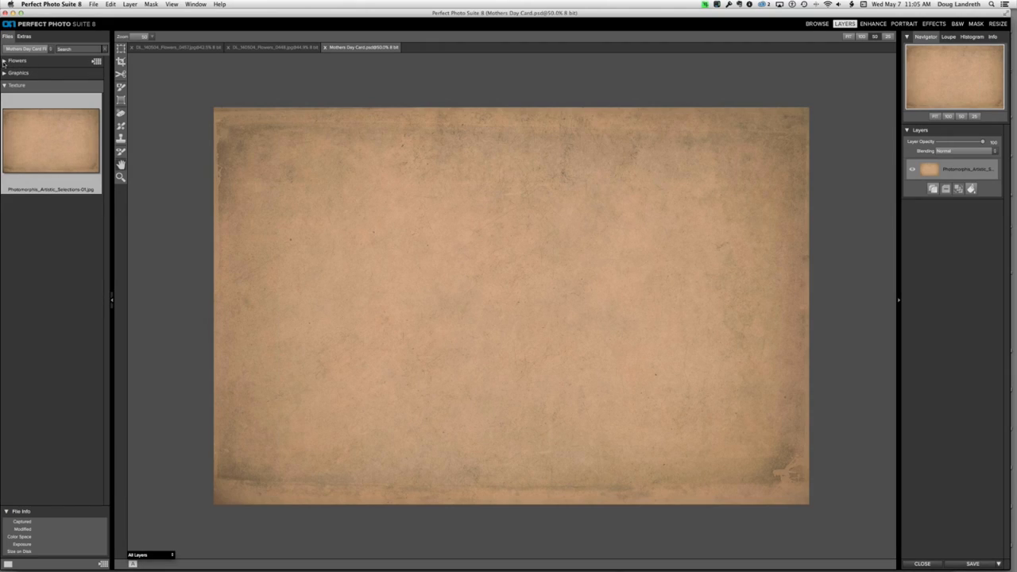
Look through the cut-out flower images in the Flowers folder.
click(5, 62)
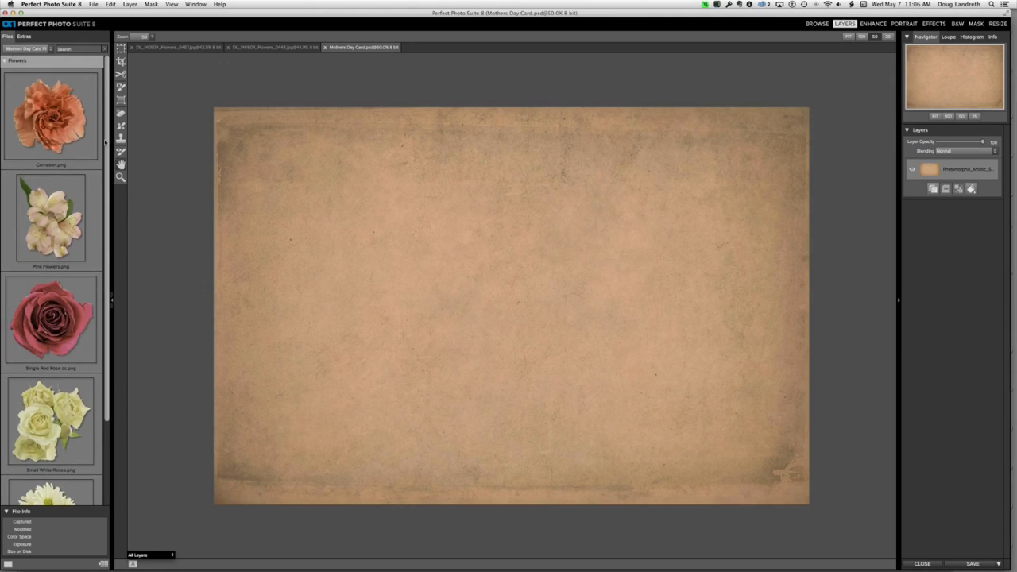
drag(104, 142, 106, 272)
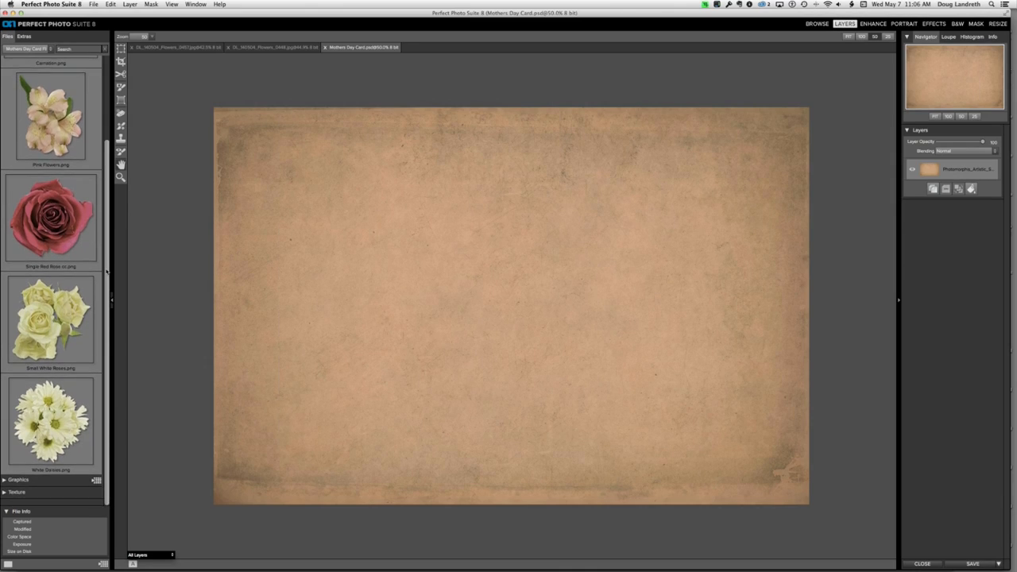
drag(106, 228, 155, 129)
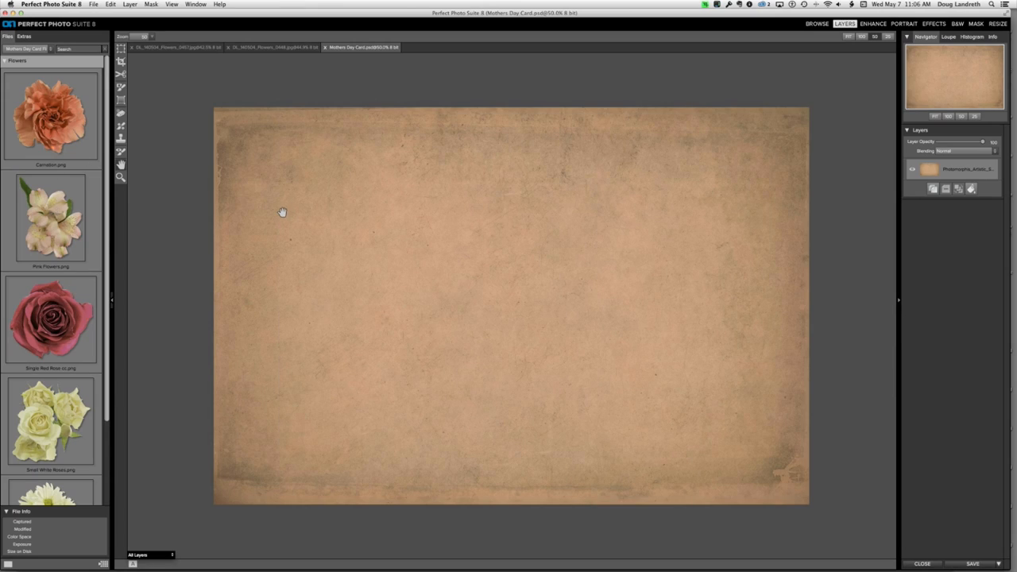
Copy the carnation layer from the DL_140504_Flowers_0448 photo and paste it into the Mothers Day Card document.
click(271, 48)
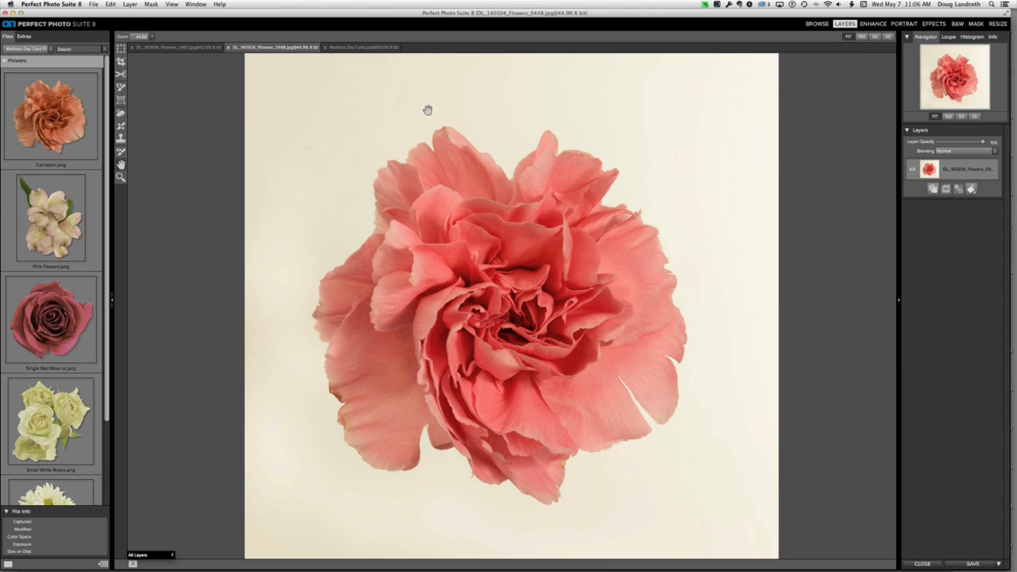
click(356, 48)
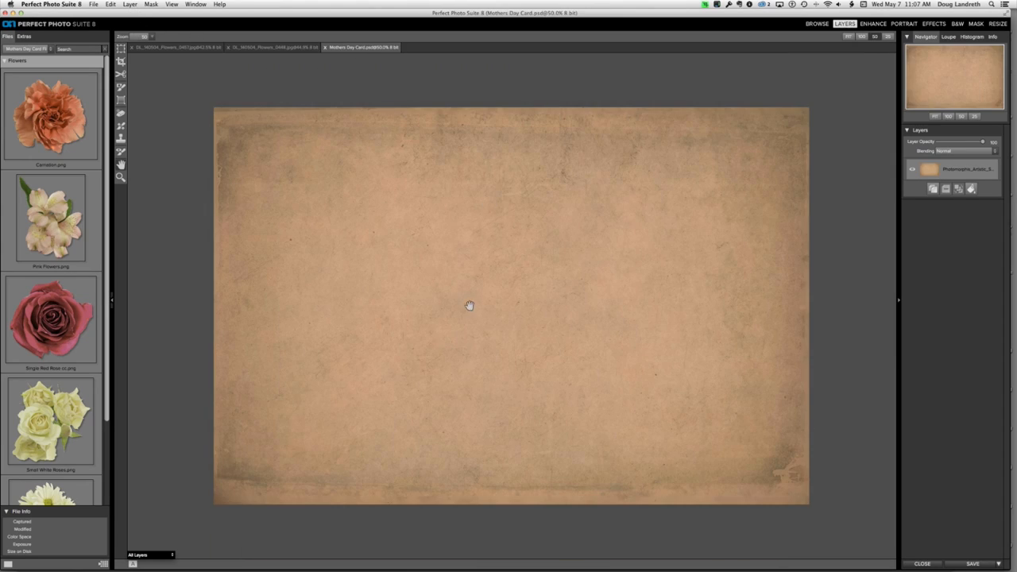
click(271, 48)
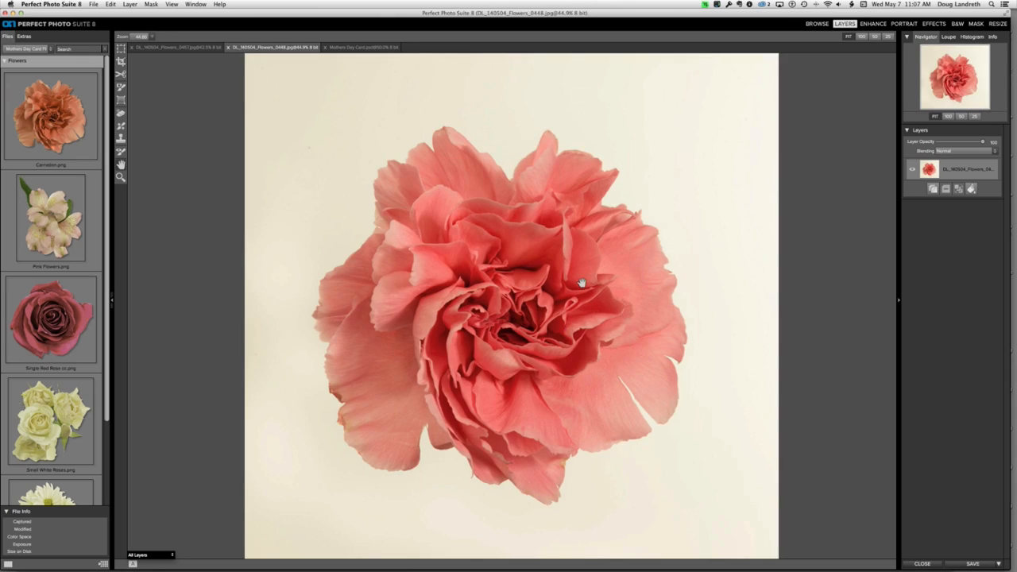
click(130, 4)
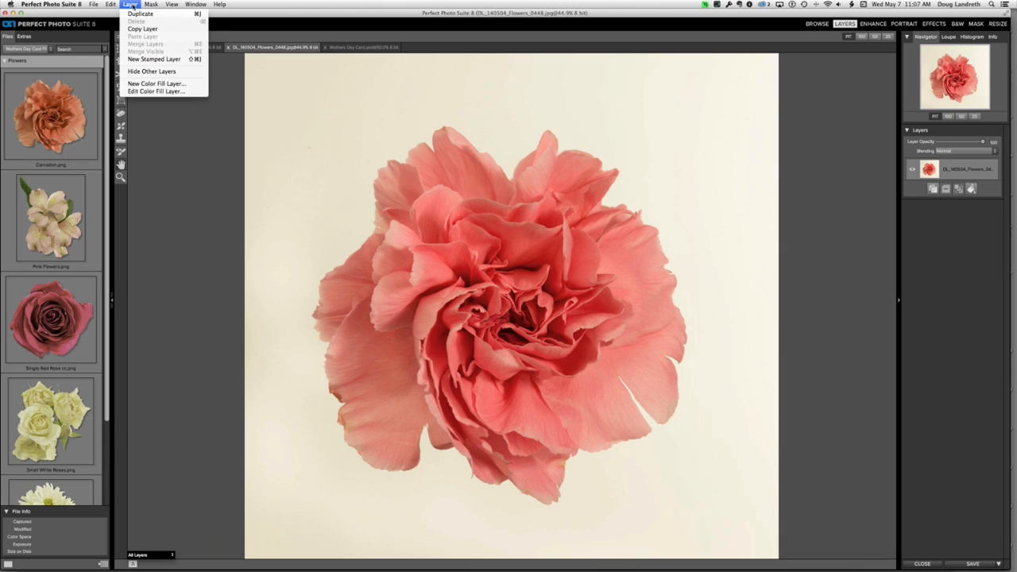
click(149, 30)
click(363, 48)
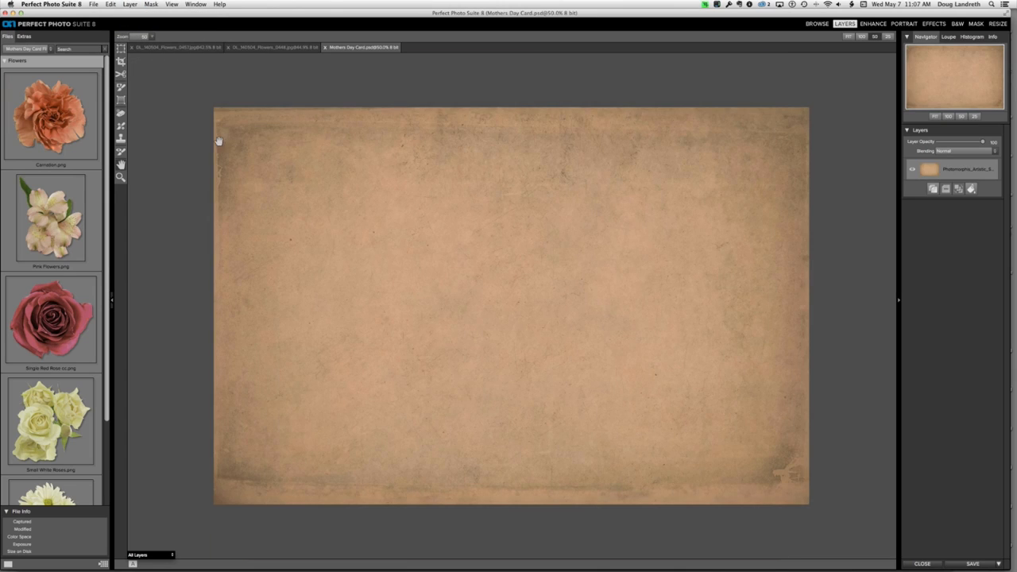
click(131, 4)
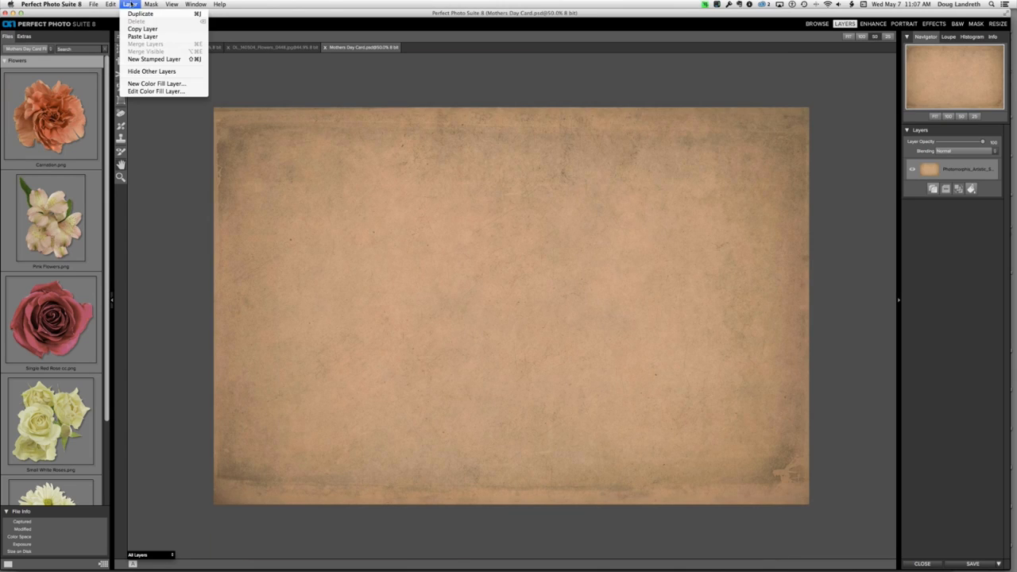
click(143, 37)
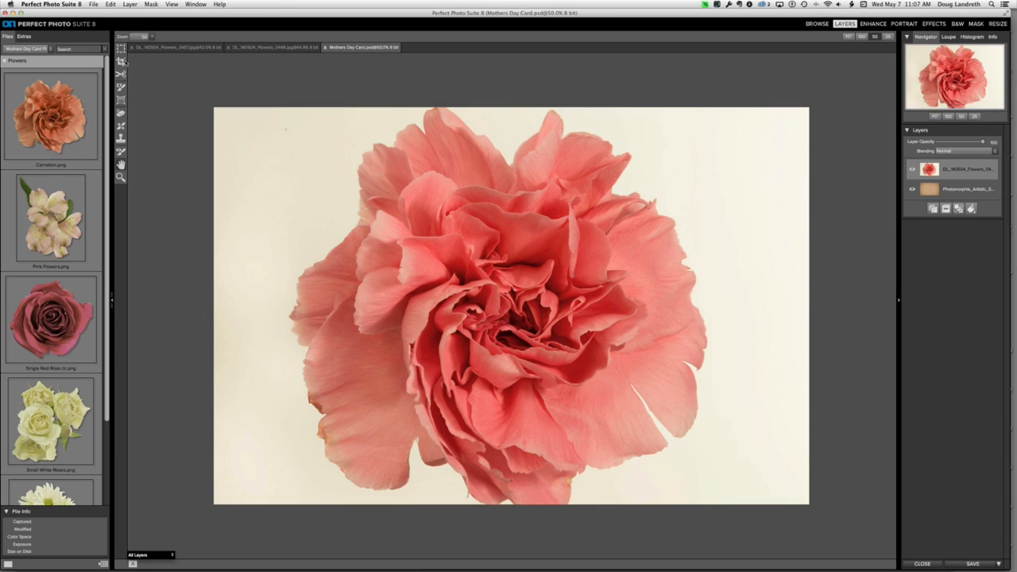
Scale the carnation layer to 90%, shift it slightly upward on the canvas and apply the transform.
click(121, 47)
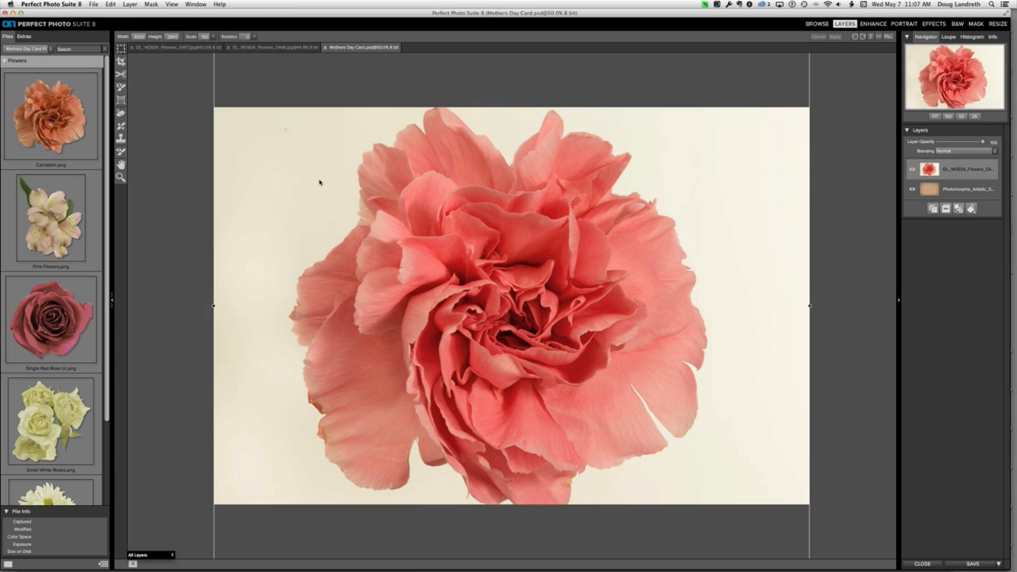
click(213, 37)
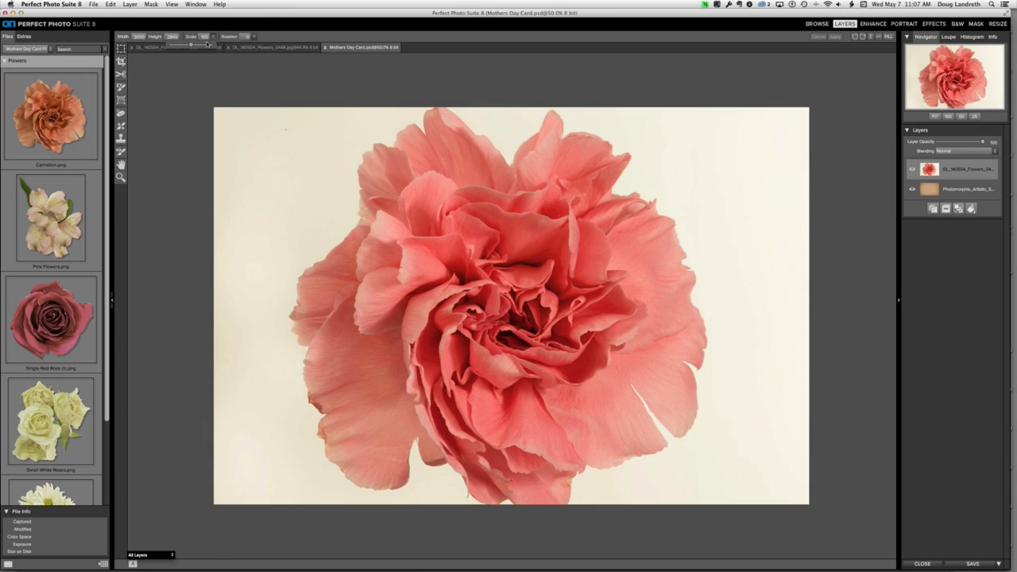
drag(191, 45, 187, 47)
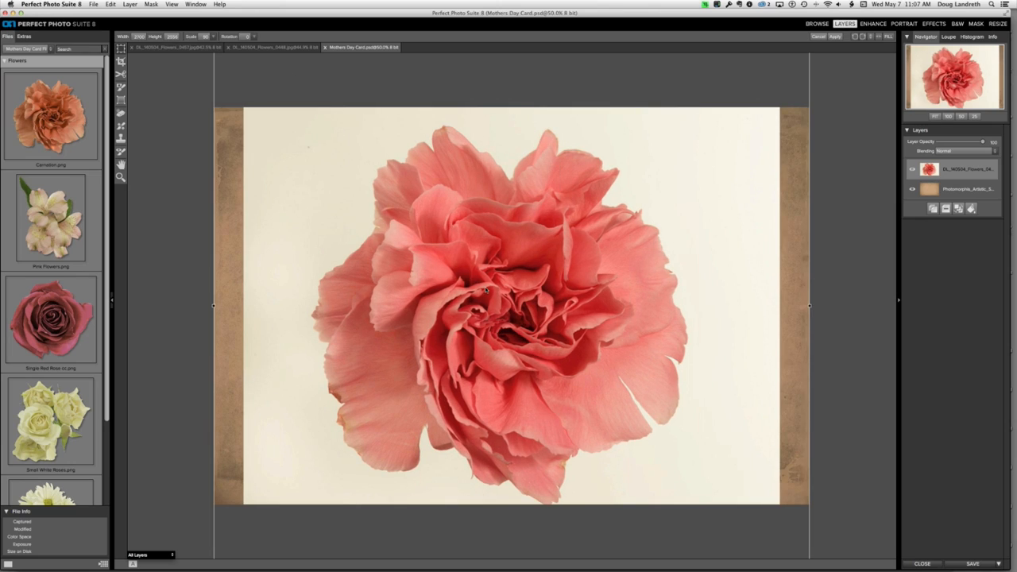
drag(498, 308, 497, 294)
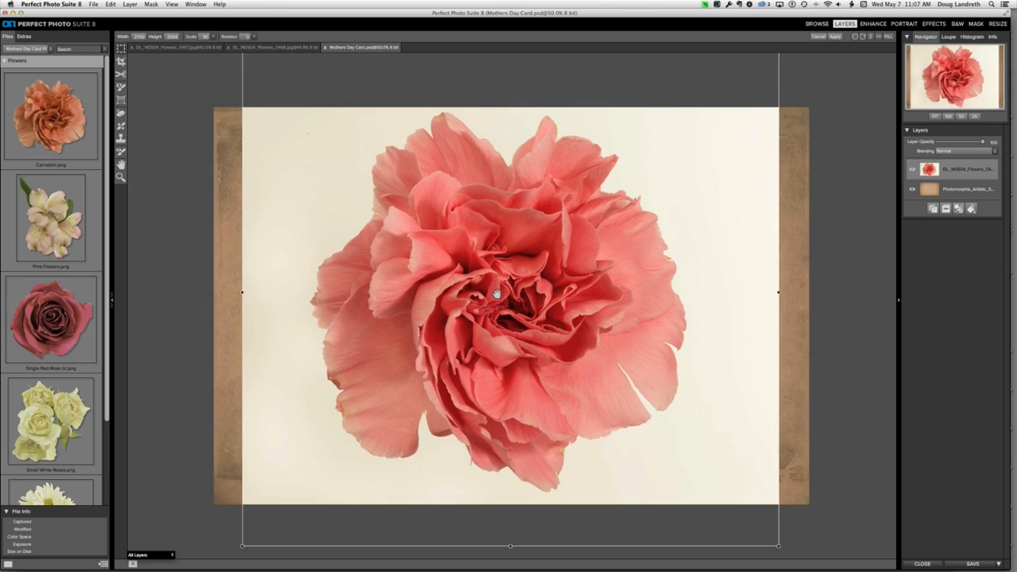
click(835, 37)
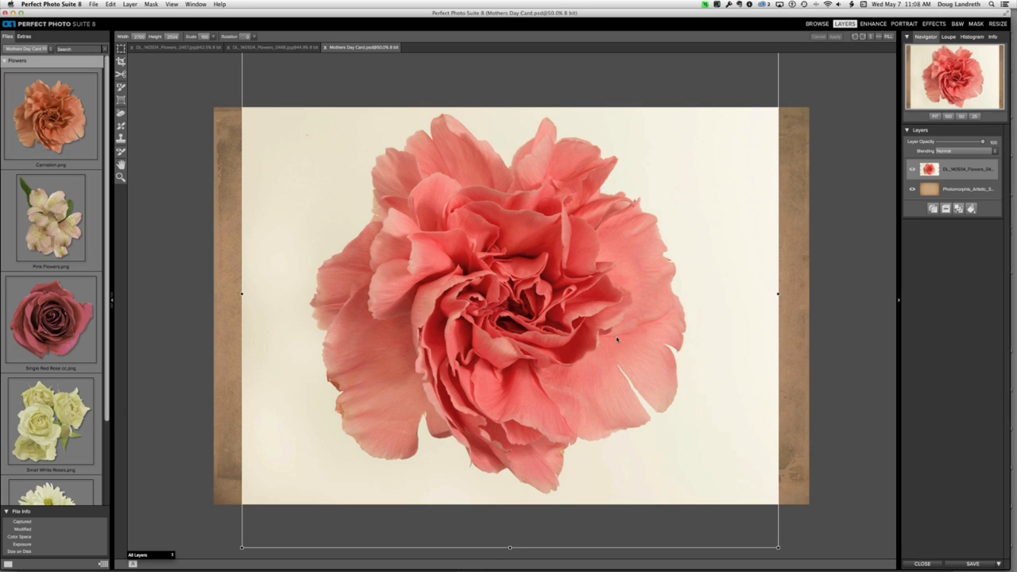
Take the carnation layer into the Mask module, preview it as segments and raise the Segment setting.
click(983, 22)
click(979, 27)
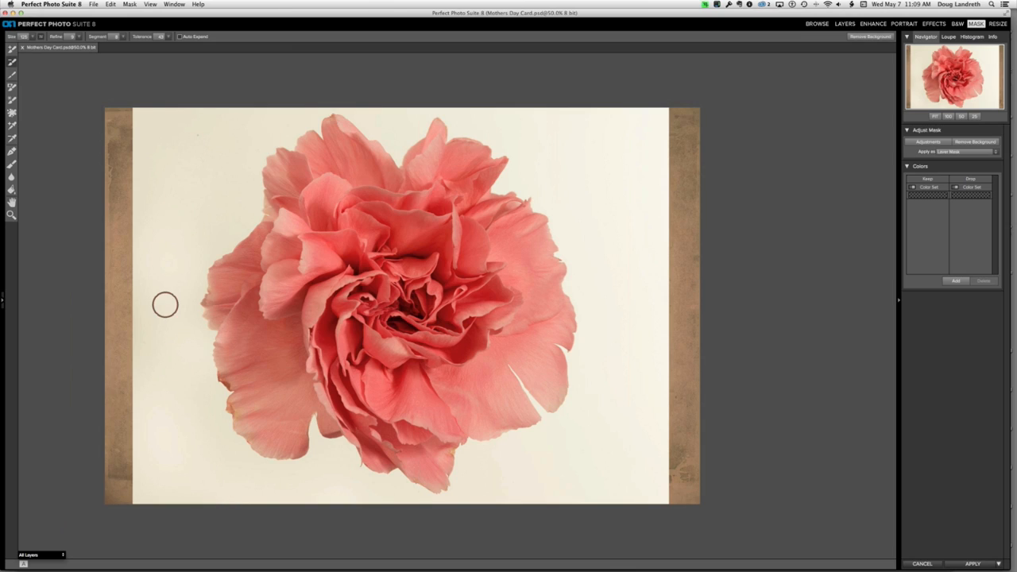
click(57, 555)
click(57, 549)
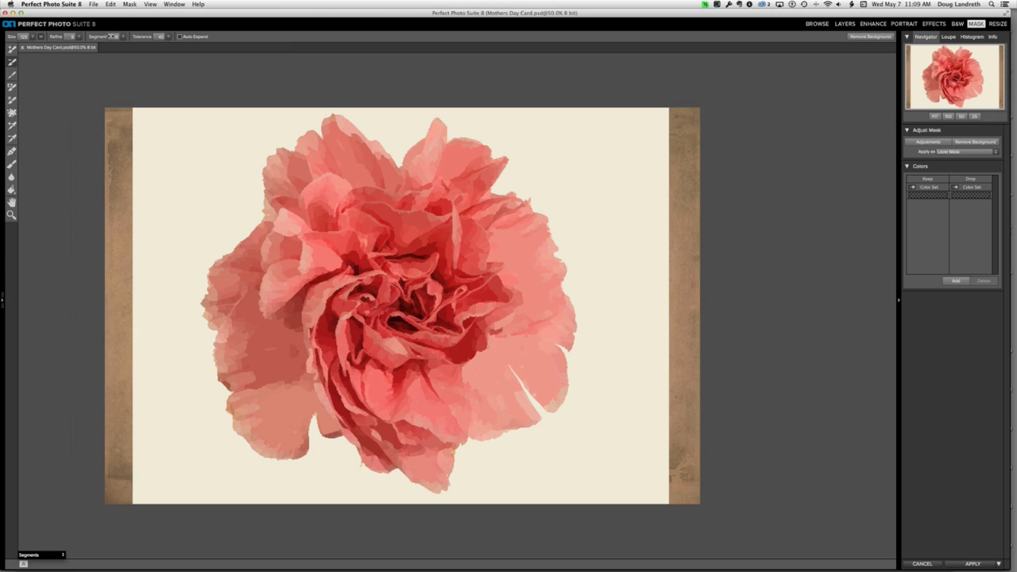
drag(119, 35, 122, 36)
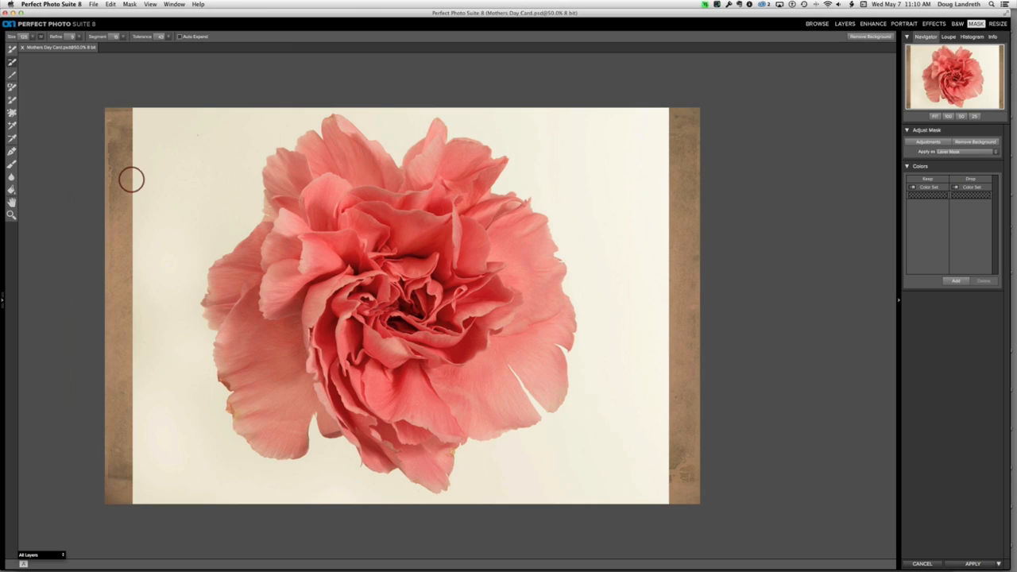
Brush away the cream background all around the carnation so the texture layer shows through.
mouse_move(247, 131)
mouse_down()
mouse_move(163, 265)
mouse_move(168, 384)
mouse_move(196, 467)
mouse_up()
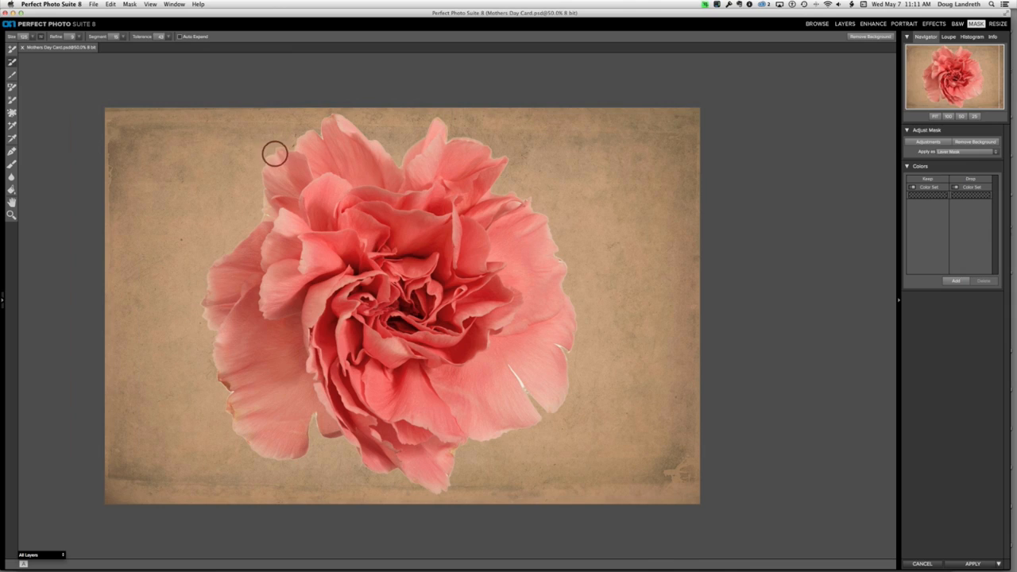
Refine the carnation's upper-left and left petal edges at 100% zoom with the Refine brush, enlarging the brush for the lower part.
key(r)
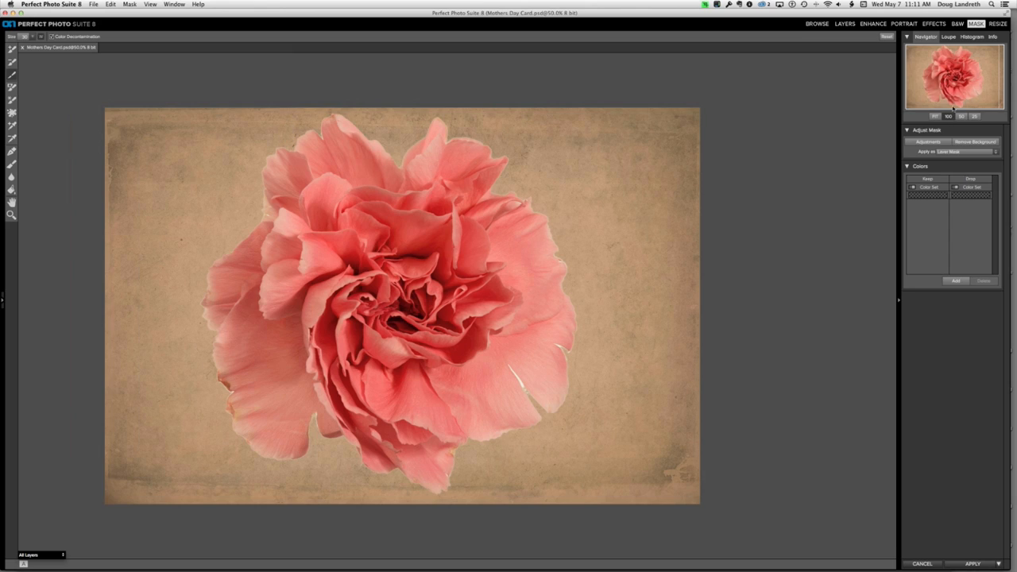
click(950, 72)
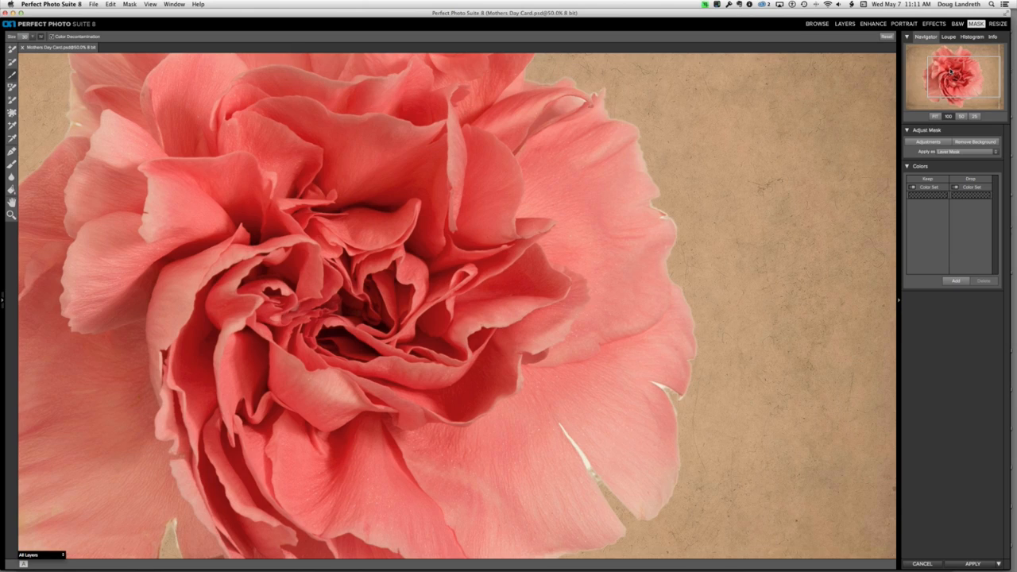
drag(950, 71, 936, 57)
mouse_move(383, 105)
mouse_down()
mouse_move(377, 152)
mouse_move(351, 135)
mouse_move(324, 154)
mouse_move(316, 176)
mouse_move(279, 172)
mouse_up()
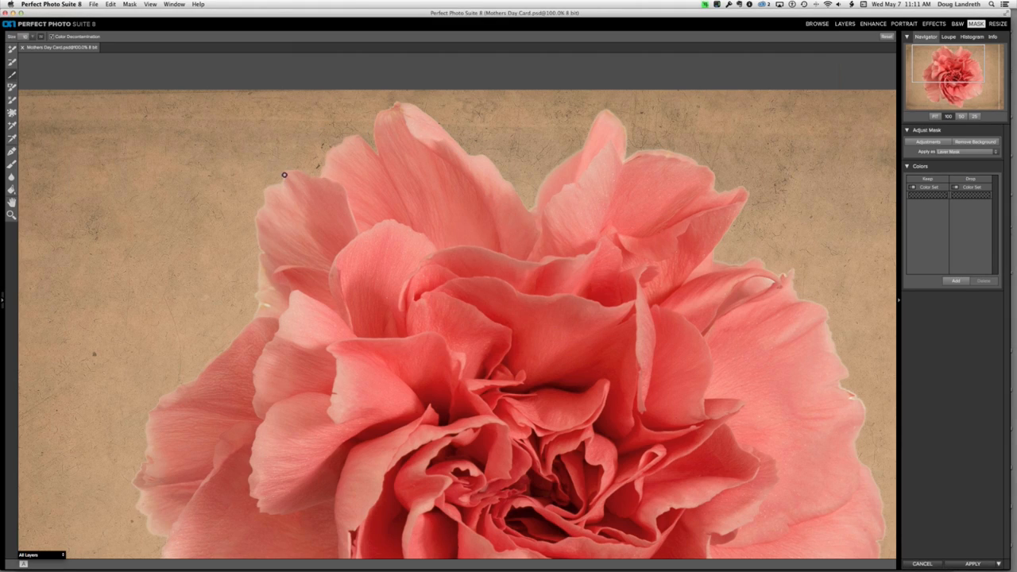
mouse_move(284, 177)
mouse_down()
mouse_move(263, 195)
mouse_move(256, 224)
mouse_move(263, 254)
mouse_move(253, 315)
mouse_up()
click(53, 36)
click(206, 288)
mouse_move(258, 267)
mouse_down()
mouse_move(255, 301)
mouse_move(270, 306)
mouse_move(189, 380)
mouse_up()
key(bracketright)
mouse_move(248, 317)
mouse_down()
mouse_move(147, 414)
mouse_move(134, 494)
mouse_up()
Refine the mask edge along the top petals and down the upper-right side of the carnation.
mouse_move(402, 97)
mouse_down()
mouse_move(436, 111)
mouse_move(506, 176)
mouse_up()
mouse_move(525, 194)
mouse_down()
mouse_move(609, 107)
mouse_move(628, 132)
mouse_move(626, 158)
mouse_move(652, 149)
mouse_move(710, 168)
mouse_up()
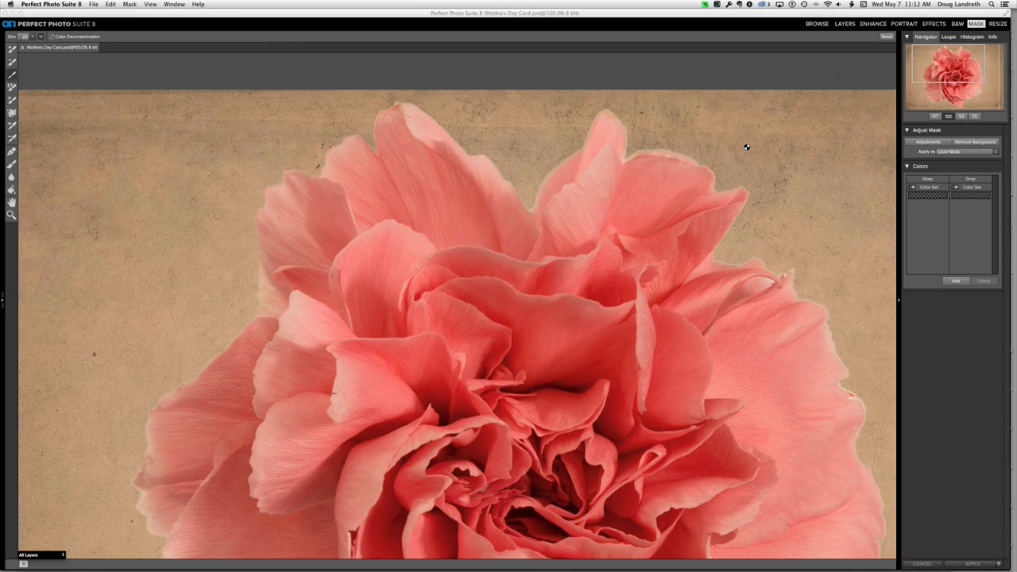
mouse_move(713, 167)
mouse_down()
mouse_move(719, 186)
mouse_move(742, 184)
mouse_move(750, 208)
mouse_move(721, 260)
mouse_move(794, 268)
mouse_move(799, 293)
mouse_move(816, 300)
mouse_up()
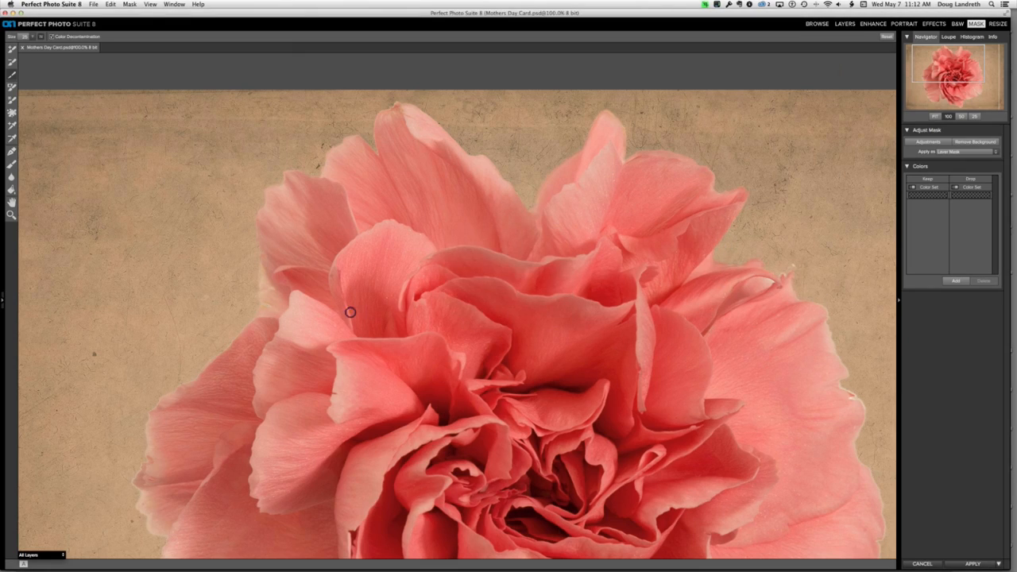
Adjust the mask's White Contrast to 2 while previewing it in grayscale, and return to the All Layers preview.
click(57, 556)
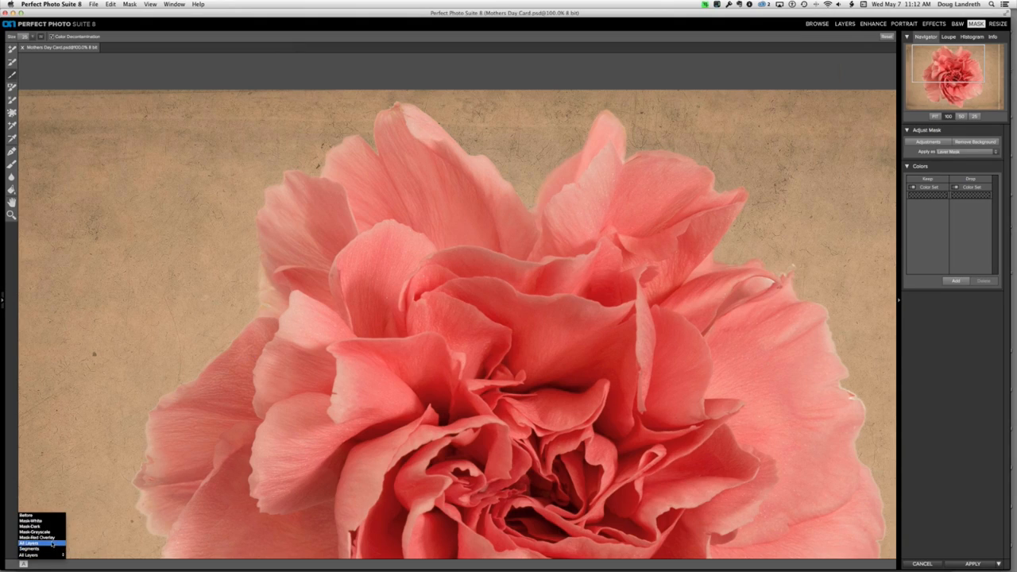
click(49, 533)
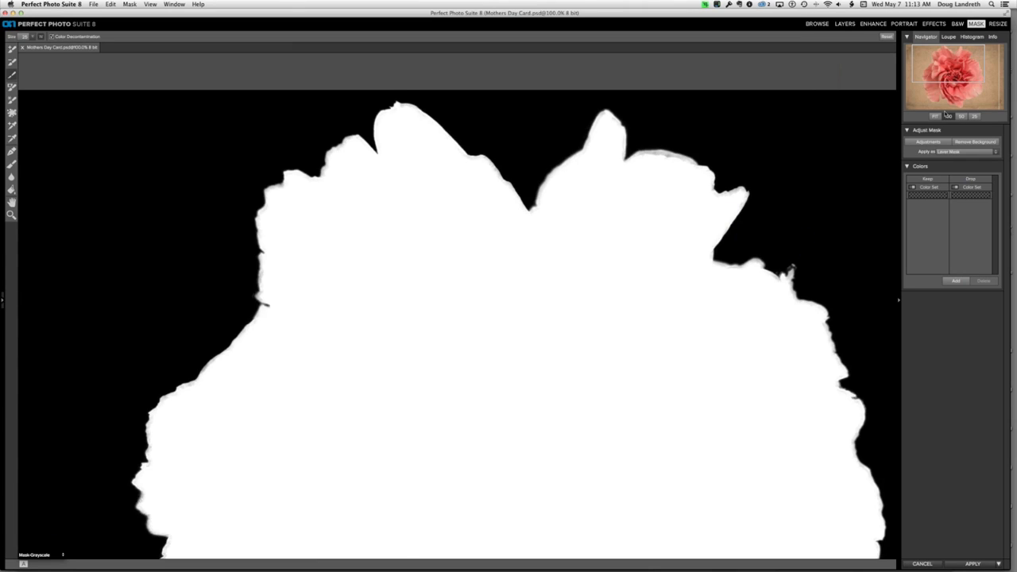
click(929, 142)
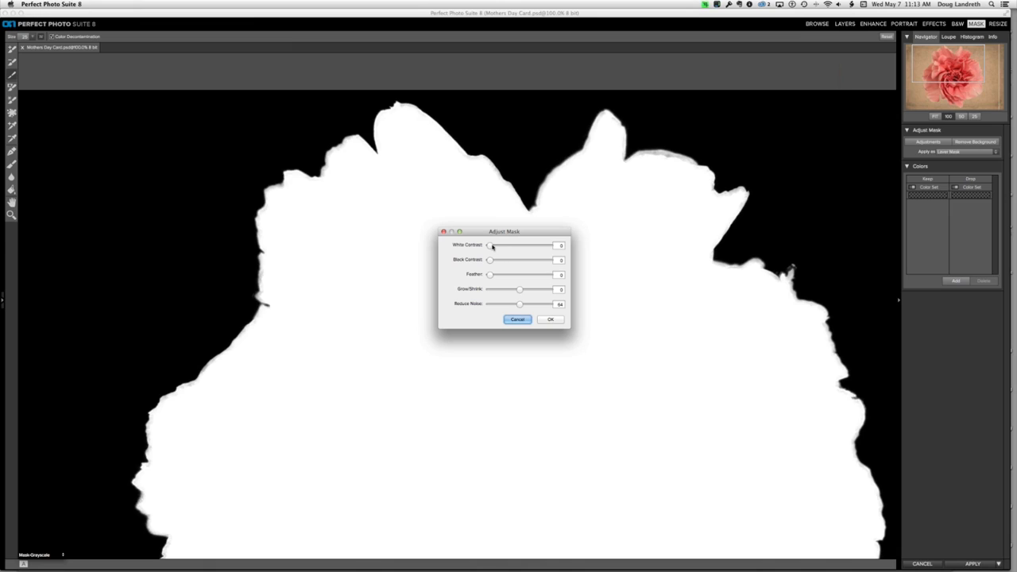
drag(490, 245, 493, 246)
drag(492, 246, 491, 246)
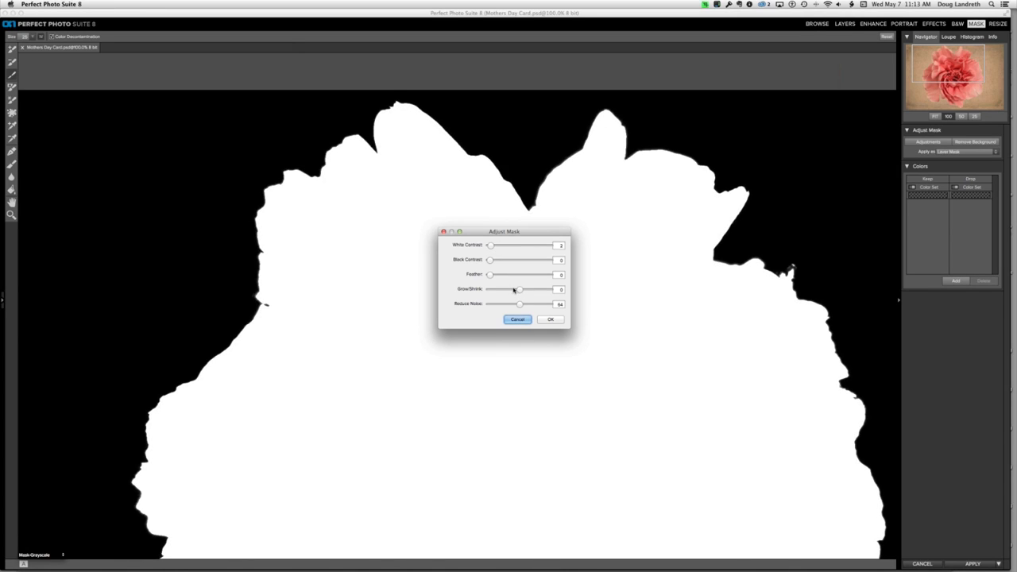
click(547, 320)
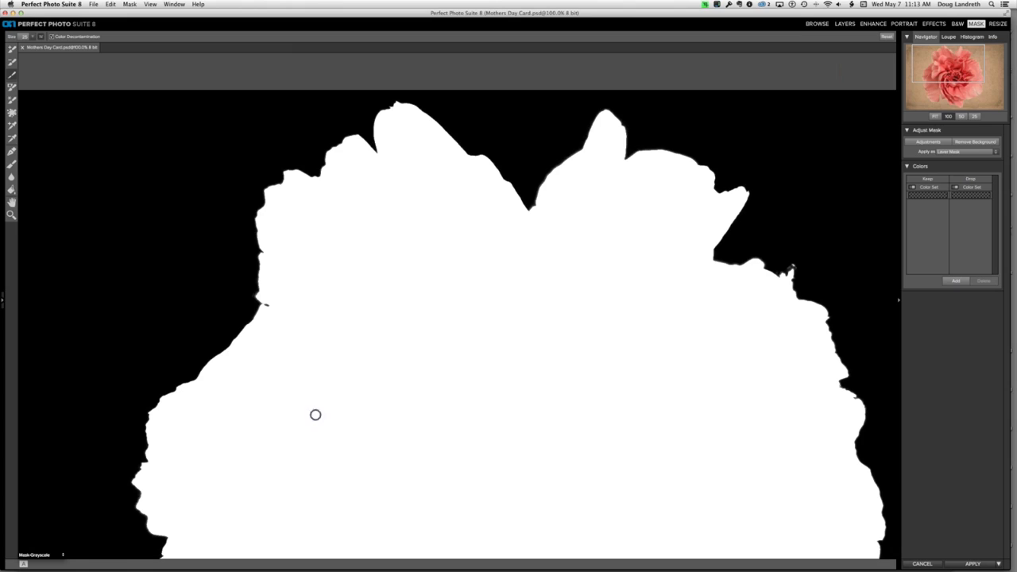
click(37, 555)
click(42, 544)
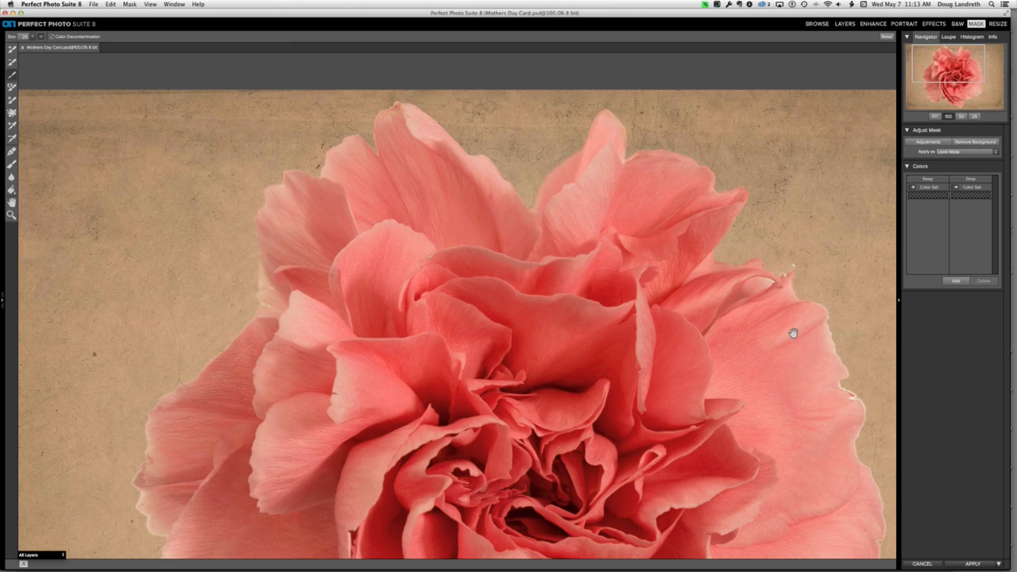
Sample three drop colors from the hidden cream background beside the carnation's right edge.
drag(786, 327, 666, 239)
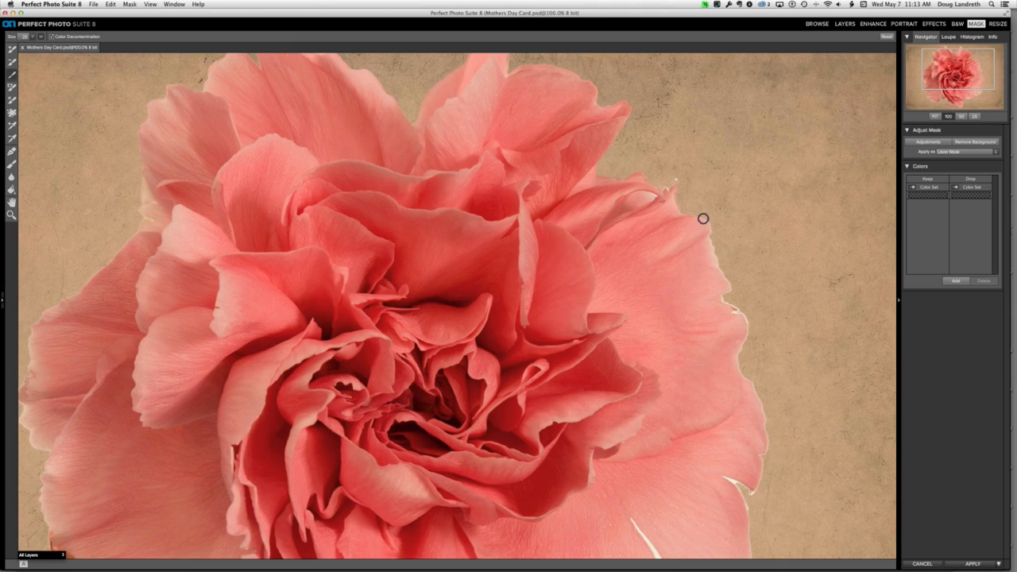
click(87, 164)
click(12, 138)
click(701, 191)
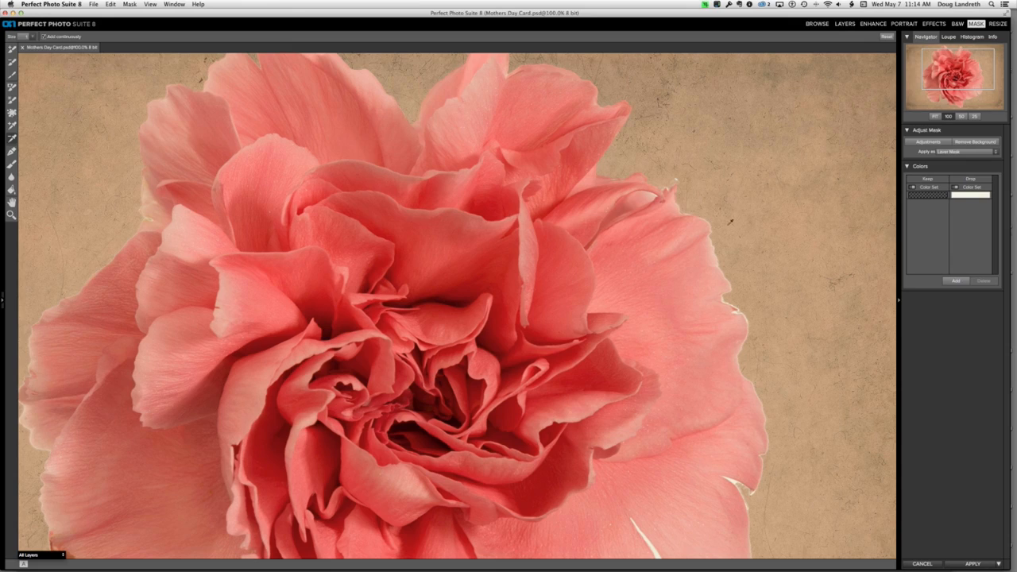
click(741, 261)
click(782, 330)
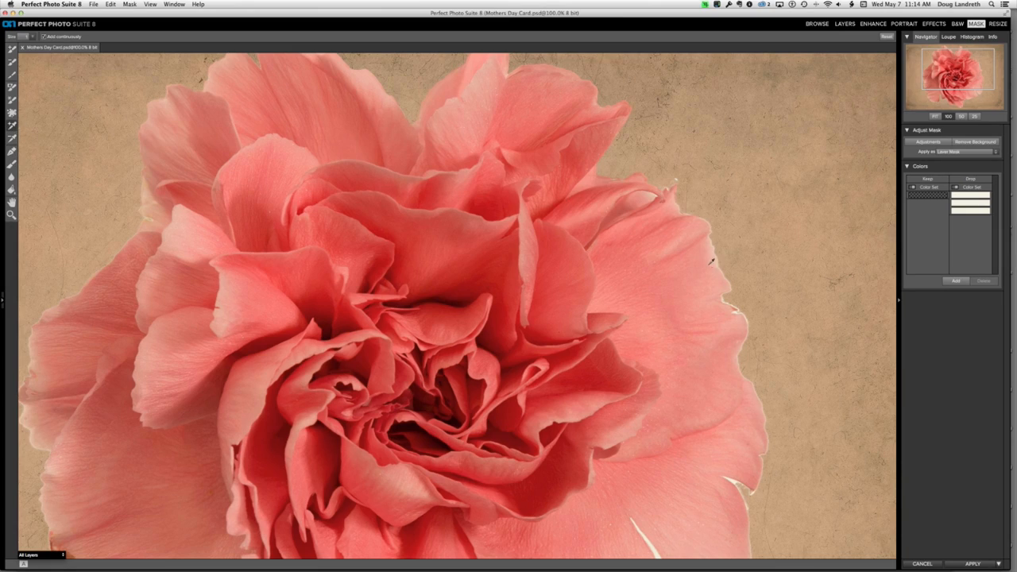
Sample six keep colors from the pink petals along the carnation's right edge.
click(707, 232)
click(714, 257)
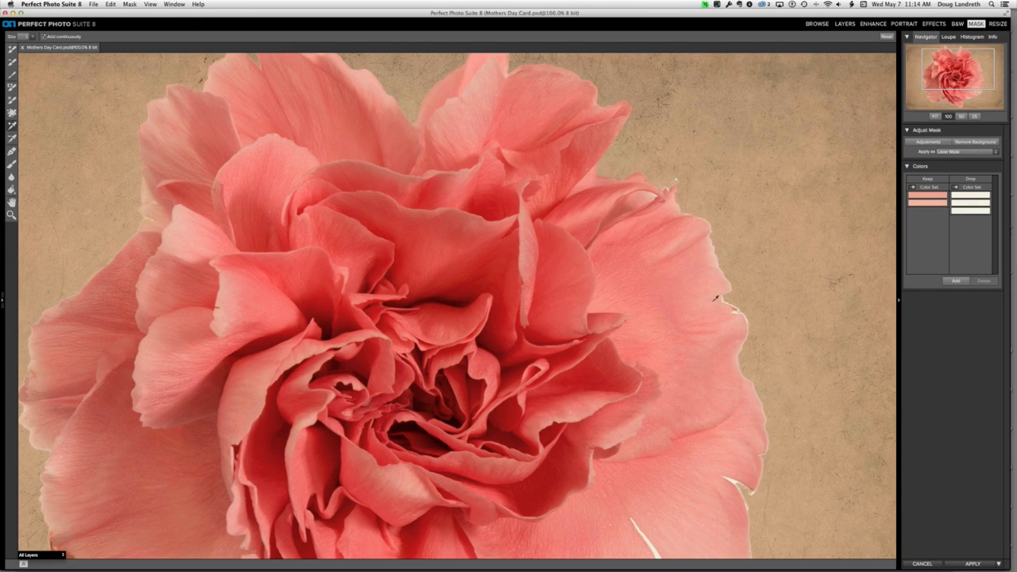
click(728, 317)
click(735, 307)
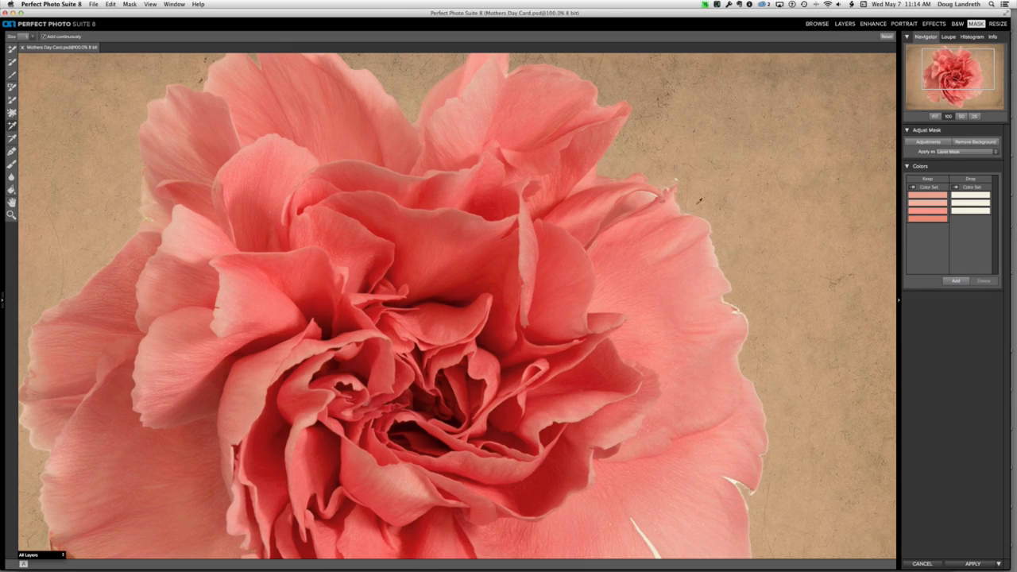
click(744, 318)
click(742, 372)
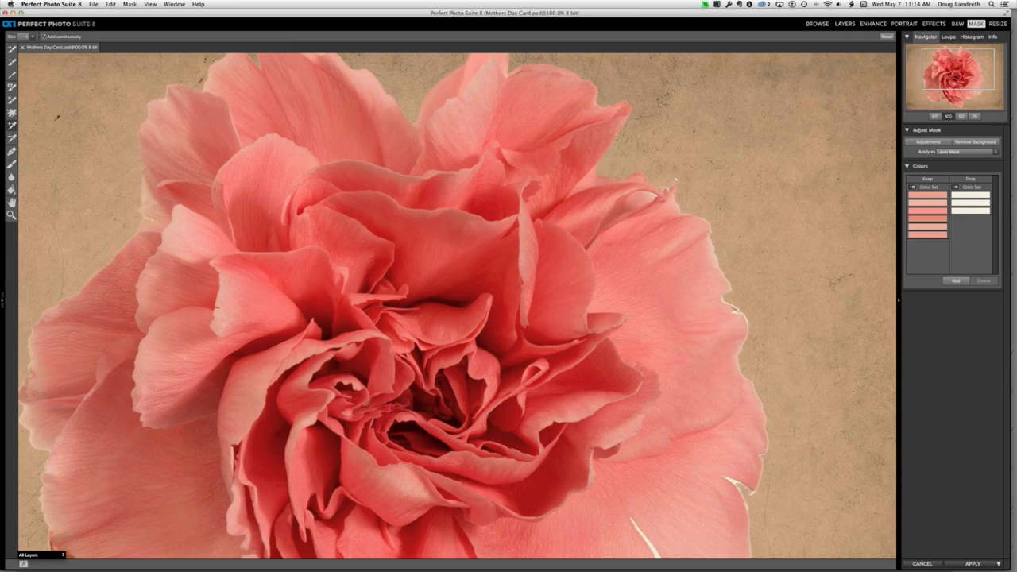
Brush away the cream fringe along the right petals and in the lower-right petal split with the color-aware brush in Auto mode.
click(15, 100)
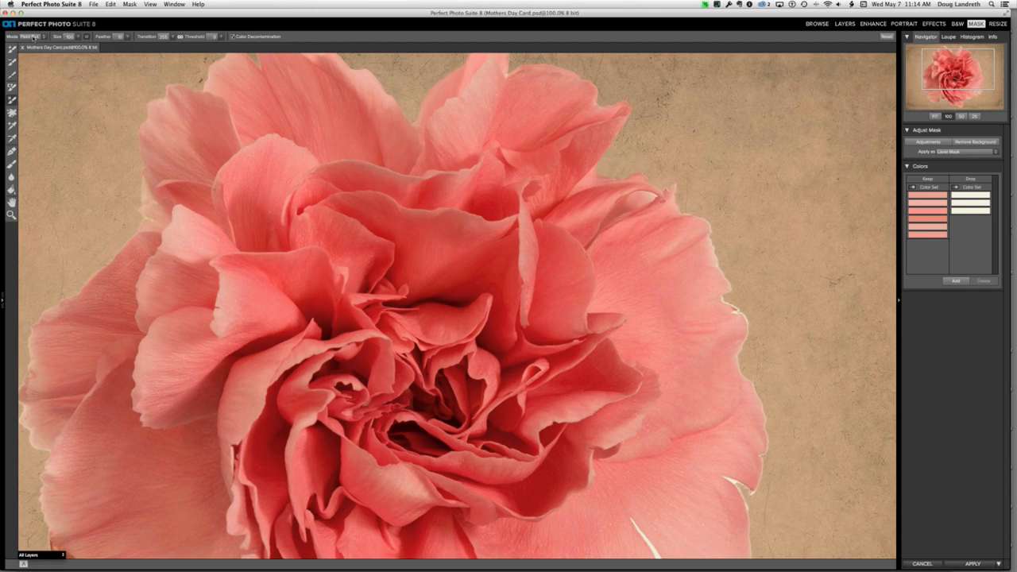
click(32, 36)
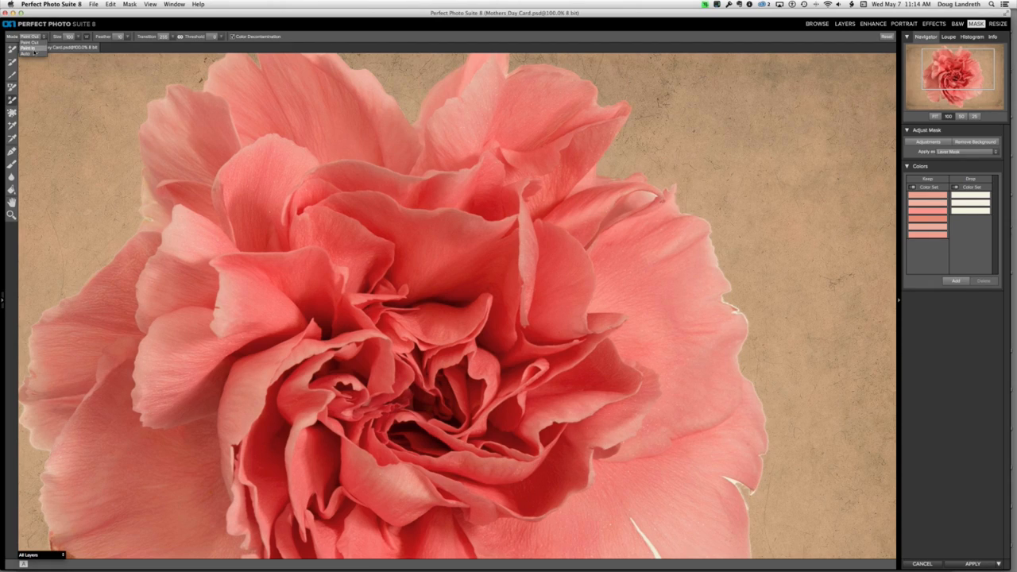
click(32, 54)
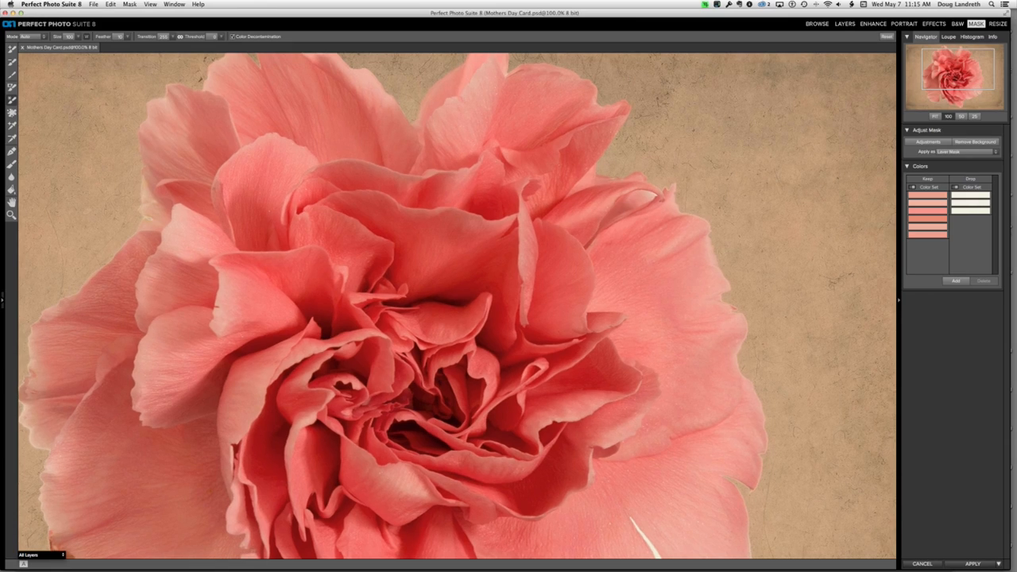
drag(698, 317, 686, 168)
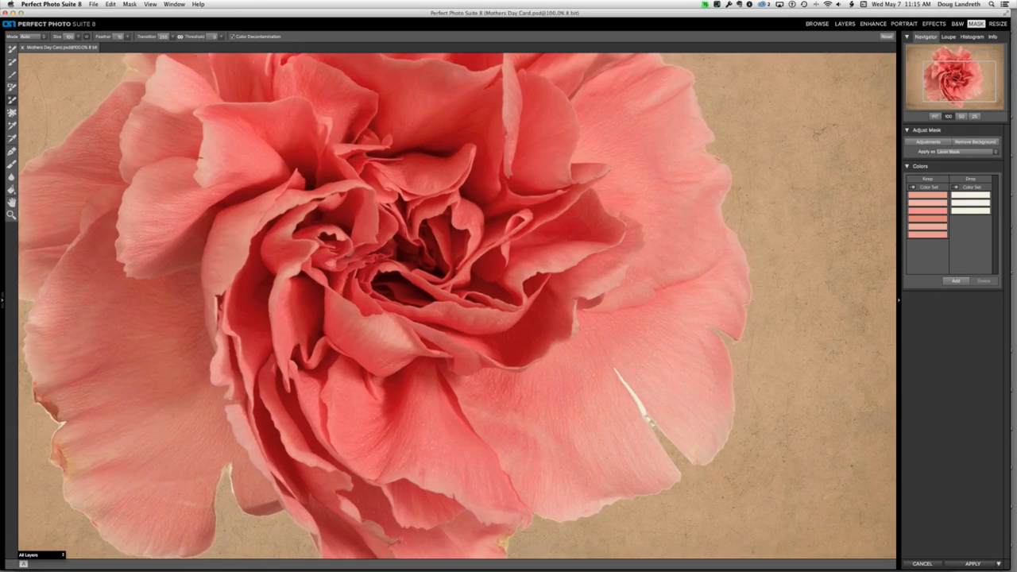
drag(666, 435, 610, 364)
Switch the Chisel tool to Remove mode and trim the light fringe along the carnation's right and bottom petal edges.
click(13, 164)
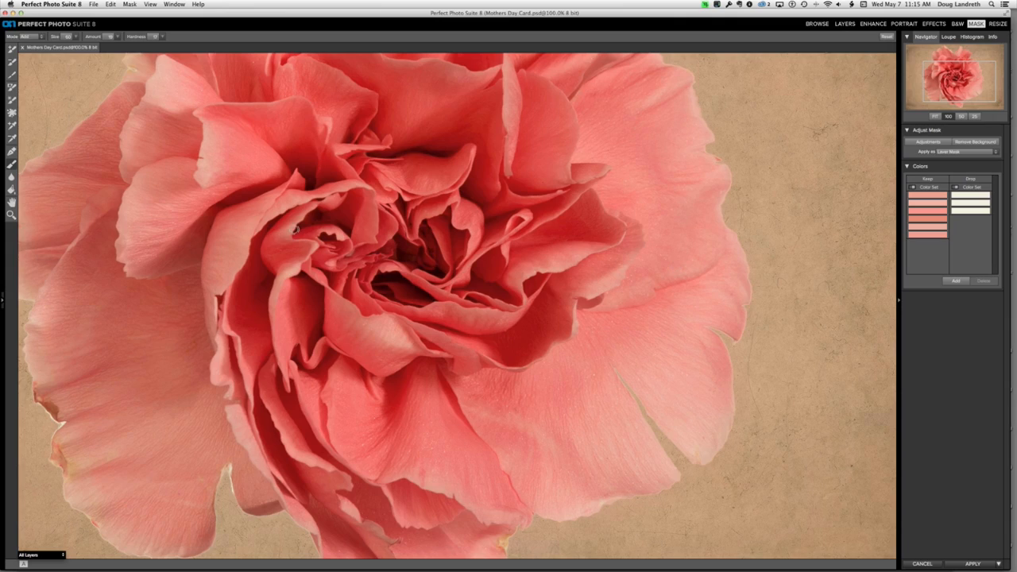
click(27, 36)
click(25, 42)
drag(621, 287, 637, 258)
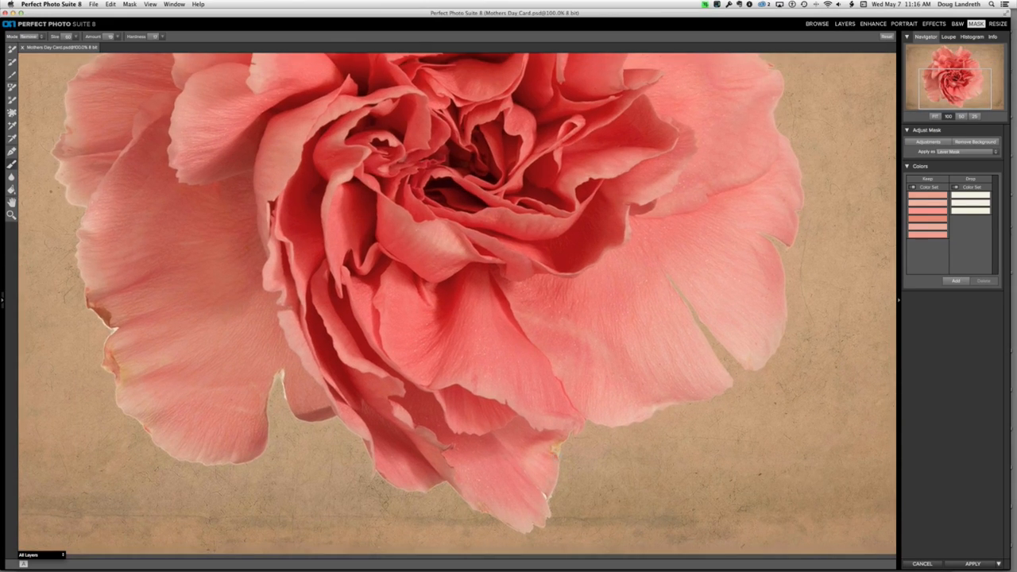
click(13, 100)
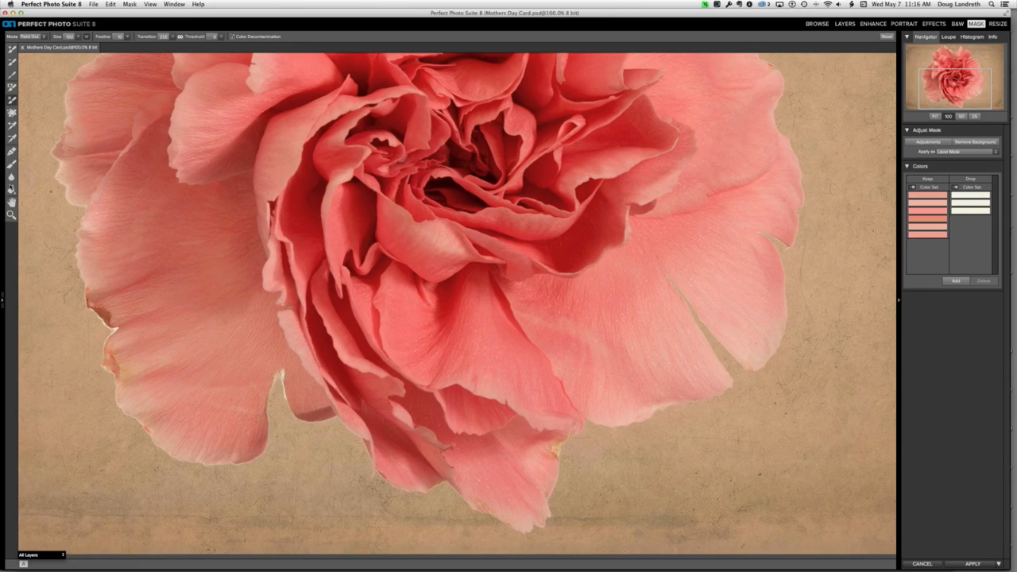
click(12, 164)
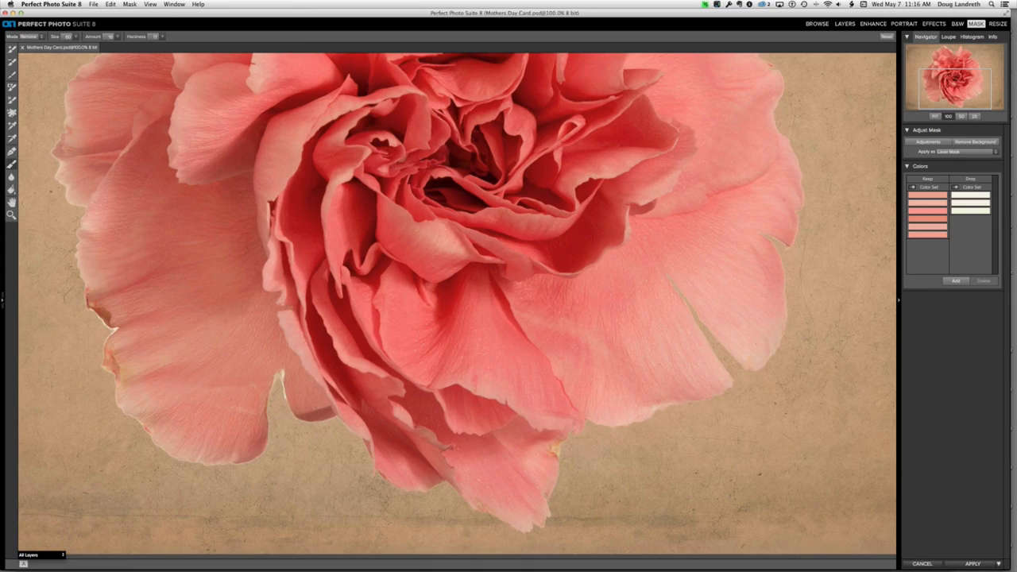
Raise the Chisel Amount and trim the remaining light fringe along the lower-left petals.
drag(528, 351, 662, 312)
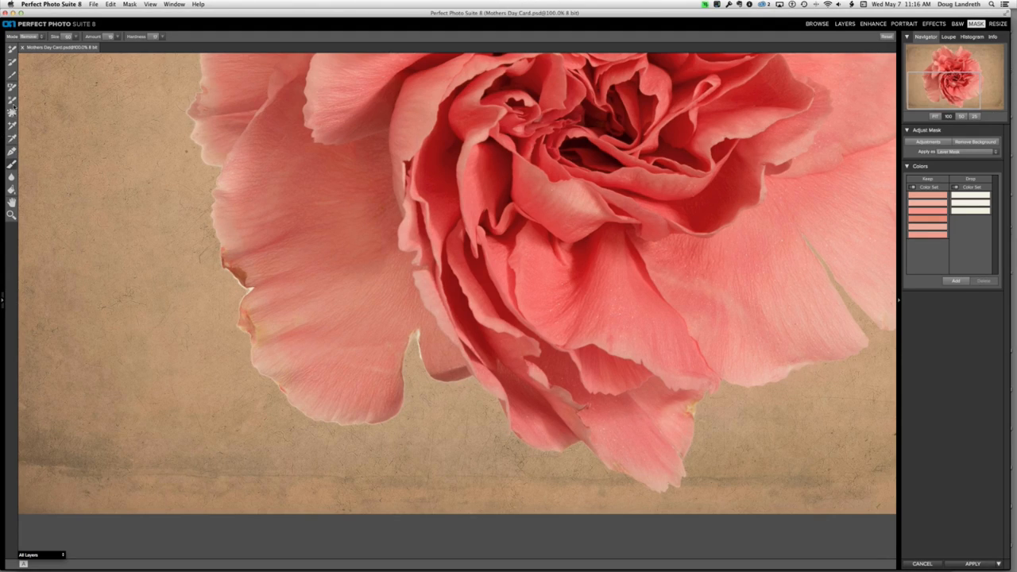
click(13, 101)
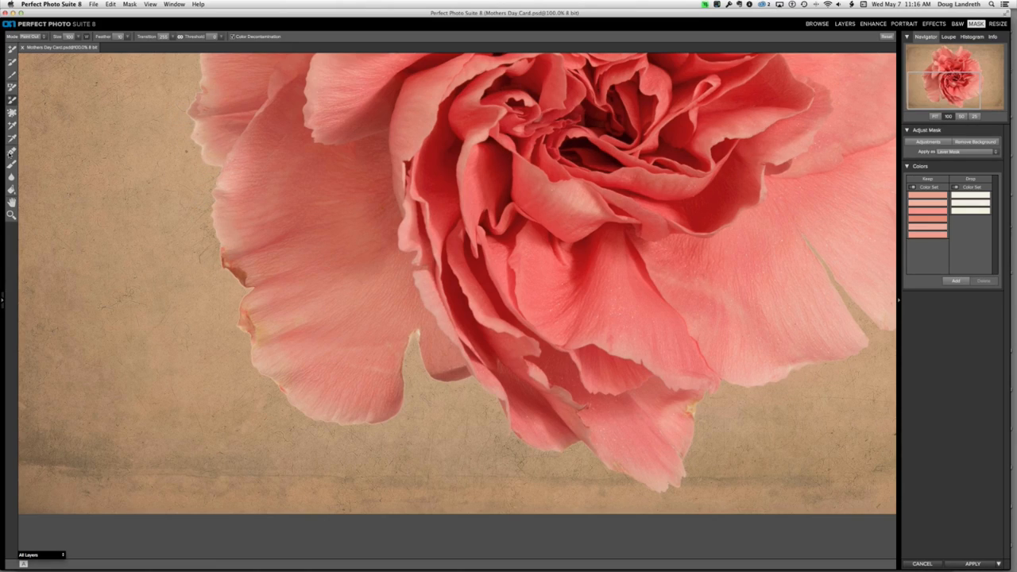
click(11, 165)
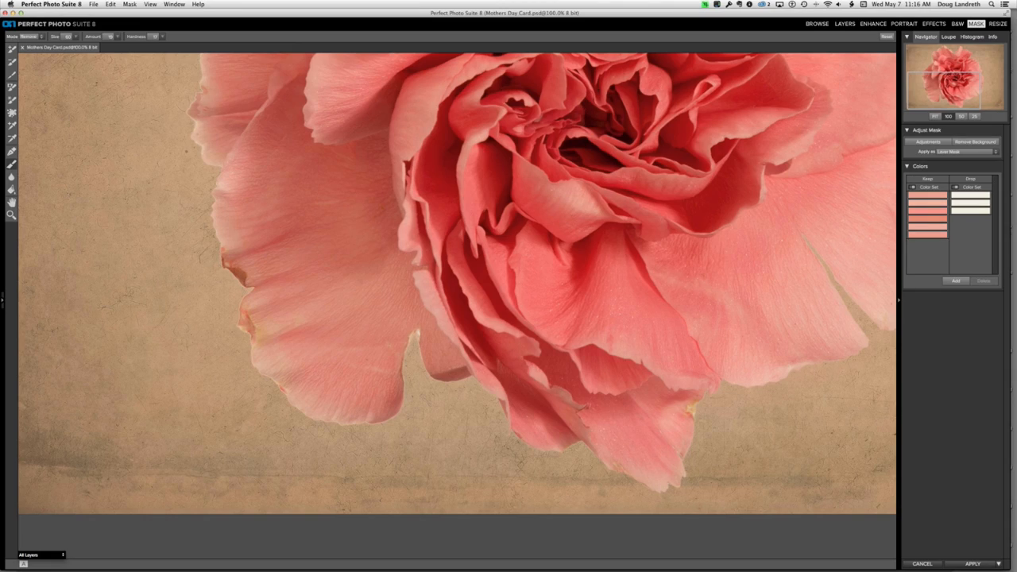
drag(88, 37, 95, 36)
drag(440, 313, 568, 360)
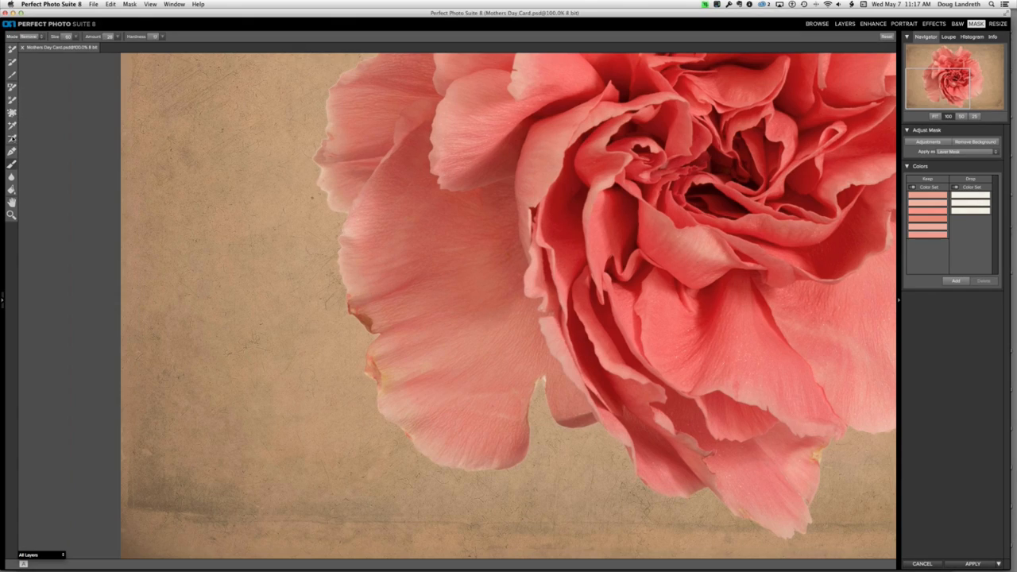
Trim the light fringe along the left and upper-left petals with the Chisel tool and show the card at 50% zoom.
click(12, 100)
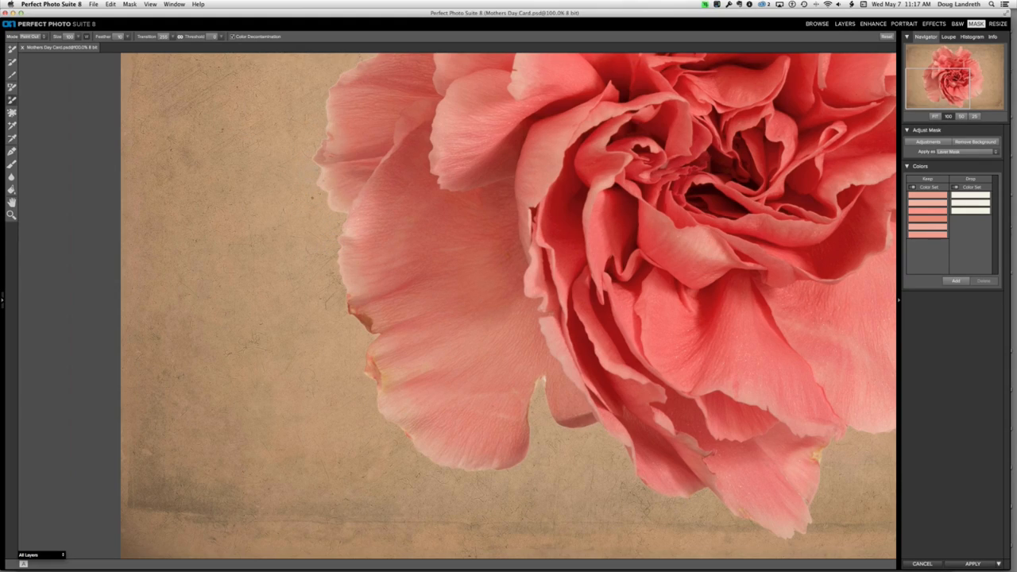
click(12, 164)
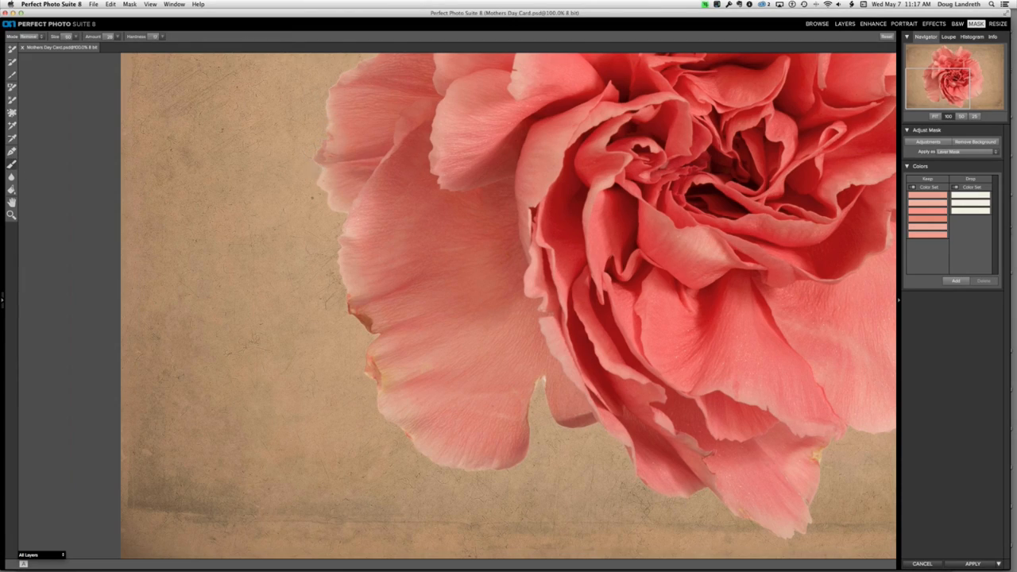
drag(266, 274, 80, 172)
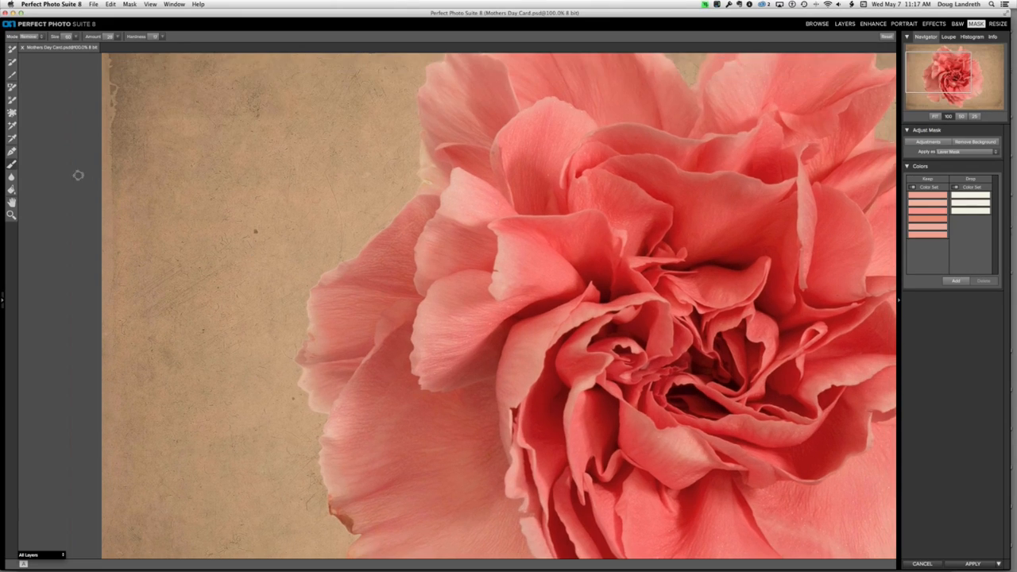
click(11, 152)
drag(560, 91, 503, 176)
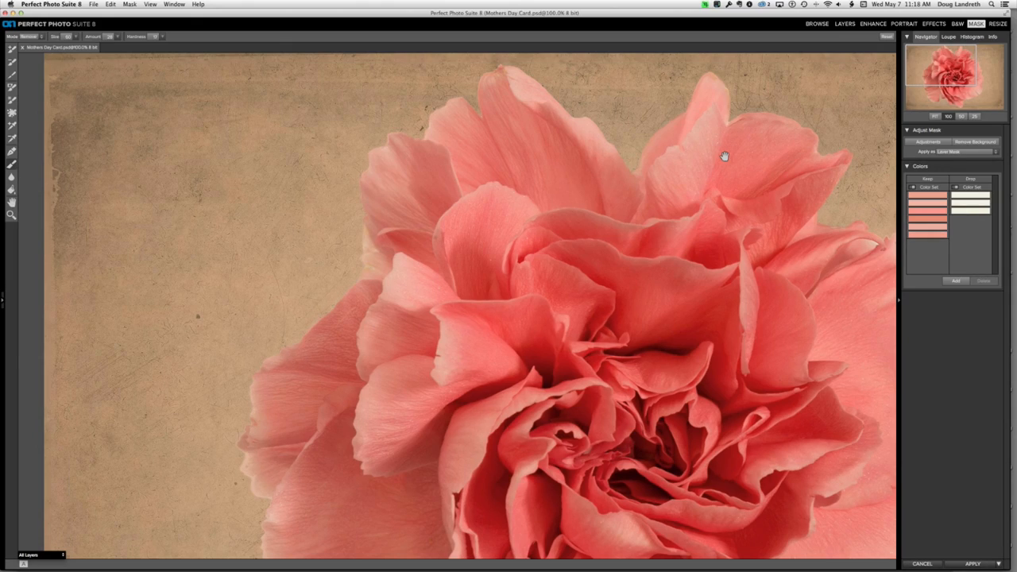
click(961, 117)
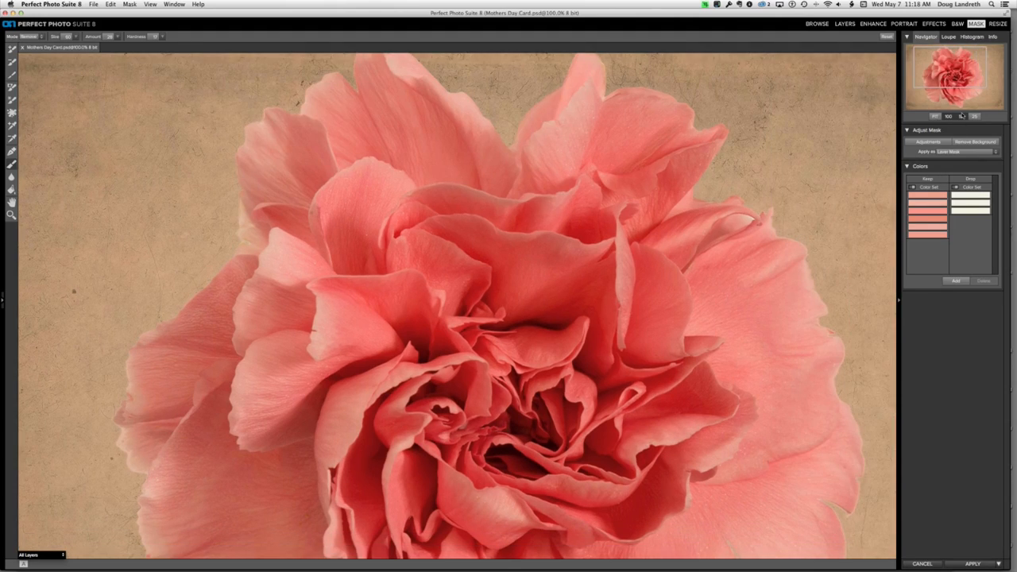
click(961, 117)
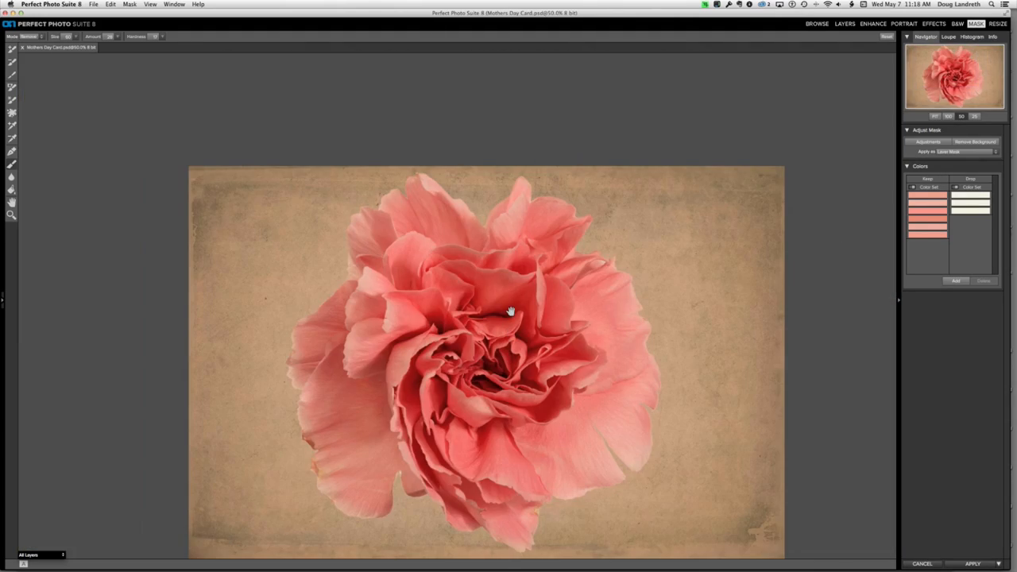
Apply the finished carnation mask and hide the carnation layer so that only the textured background shows.
drag(510, 307, 508, 285)
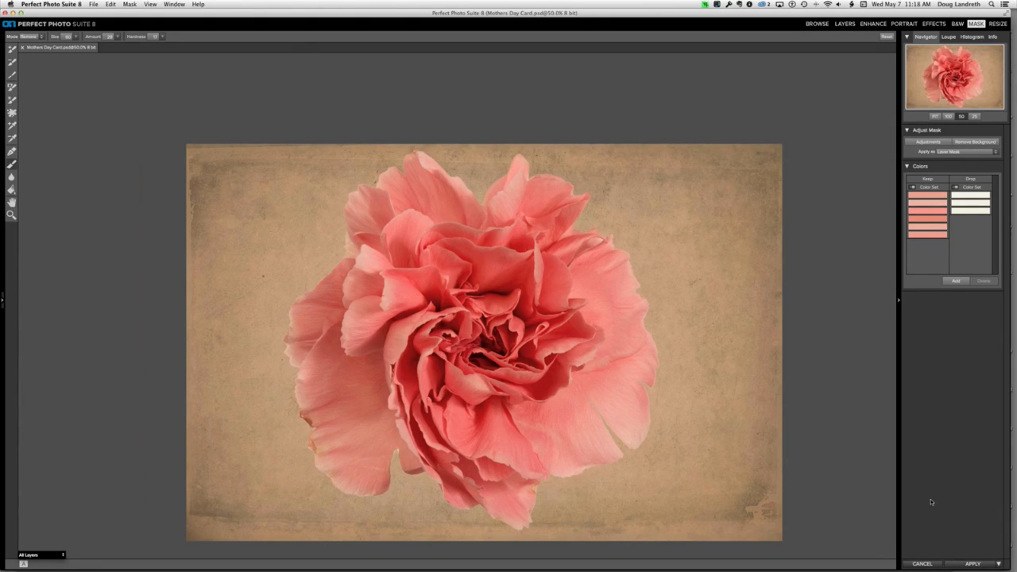
click(972, 563)
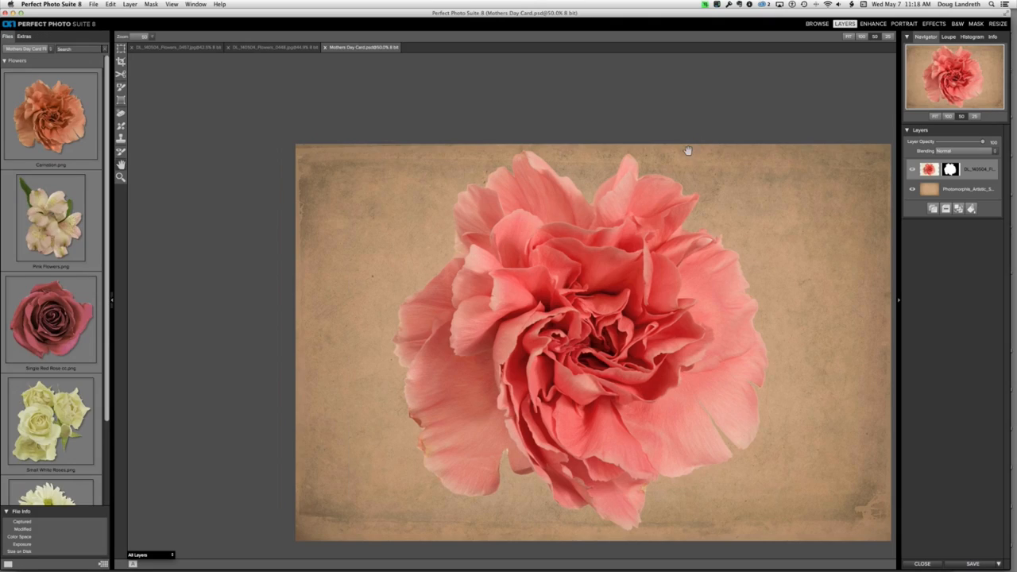
click(912, 169)
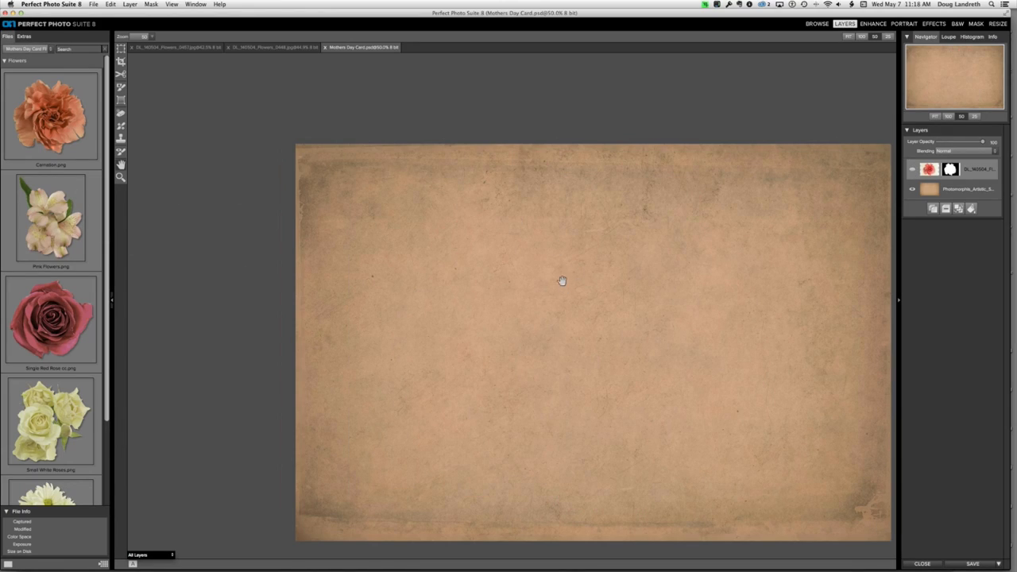
drag(542, 249, 473, 215)
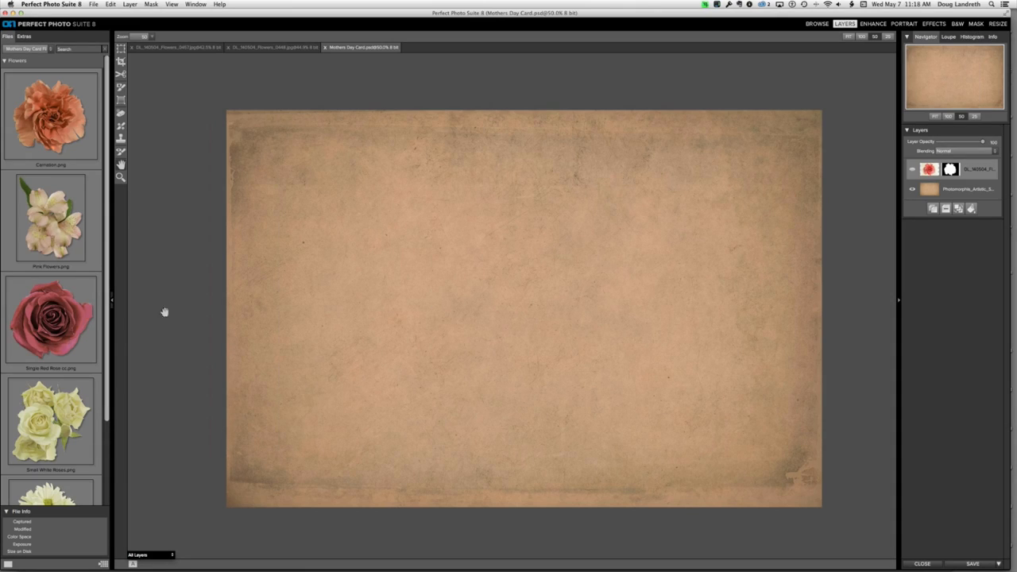
Add White Daisies.png from the Flowers extras to the card as a layer.
scroll(94, 443, down, 5)
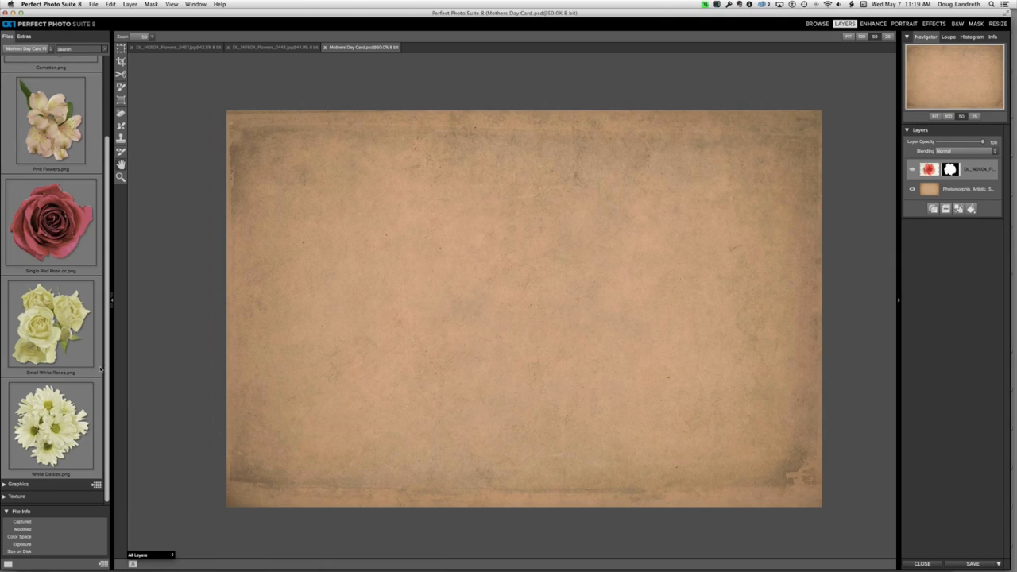
drag(54, 424, 53, 437)
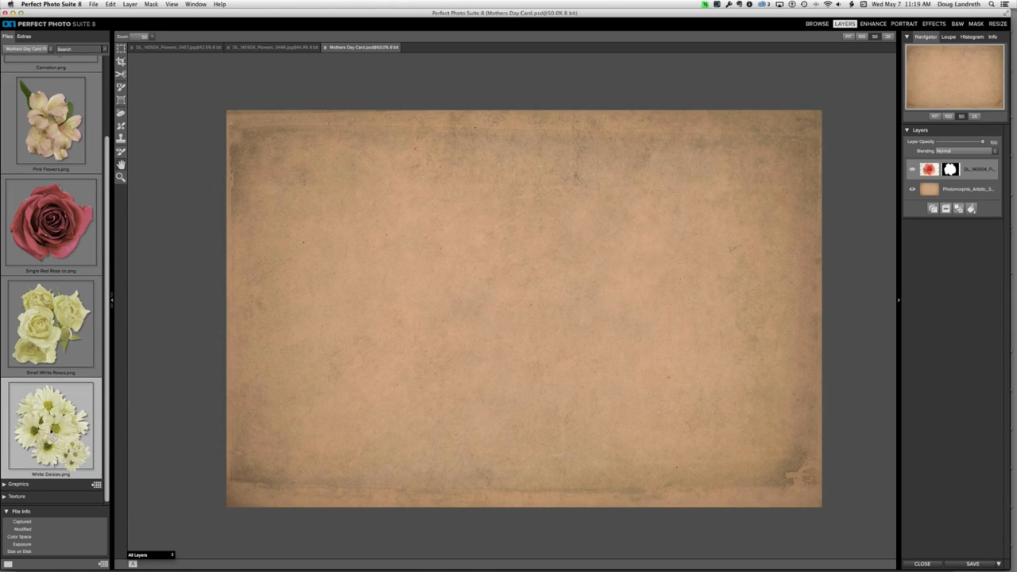
drag(53, 436, 500, 254)
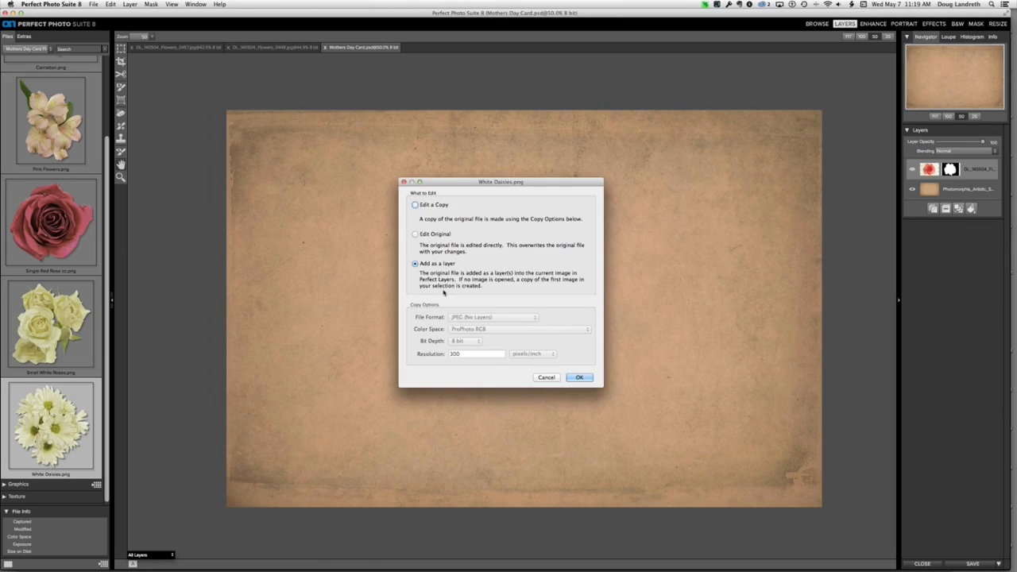
click(579, 377)
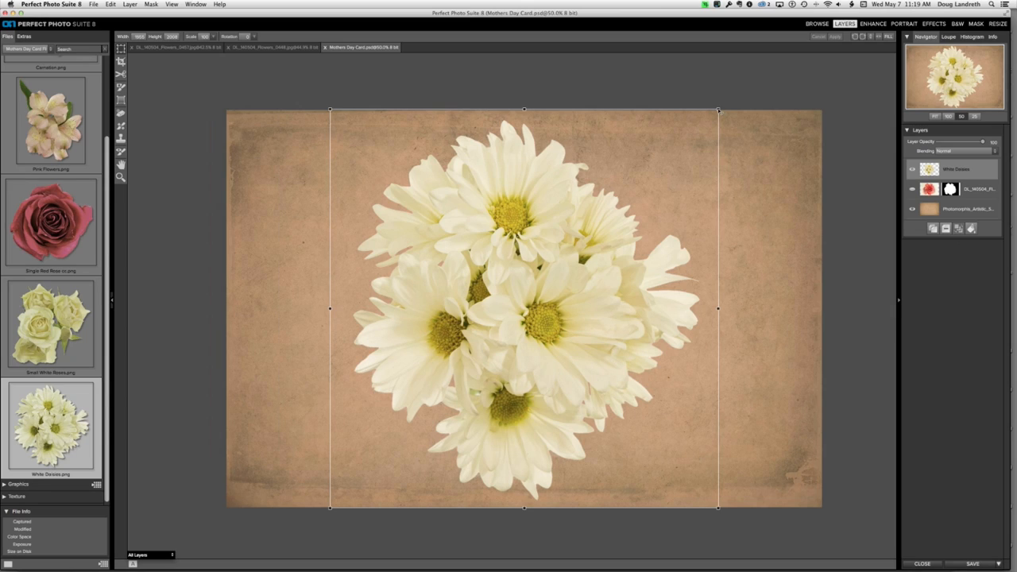
Scale the daisies down to under half size, rotate them clockwise, and place them partly cropped in the card's upper-left corner.
drag(718, 111, 639, 212)
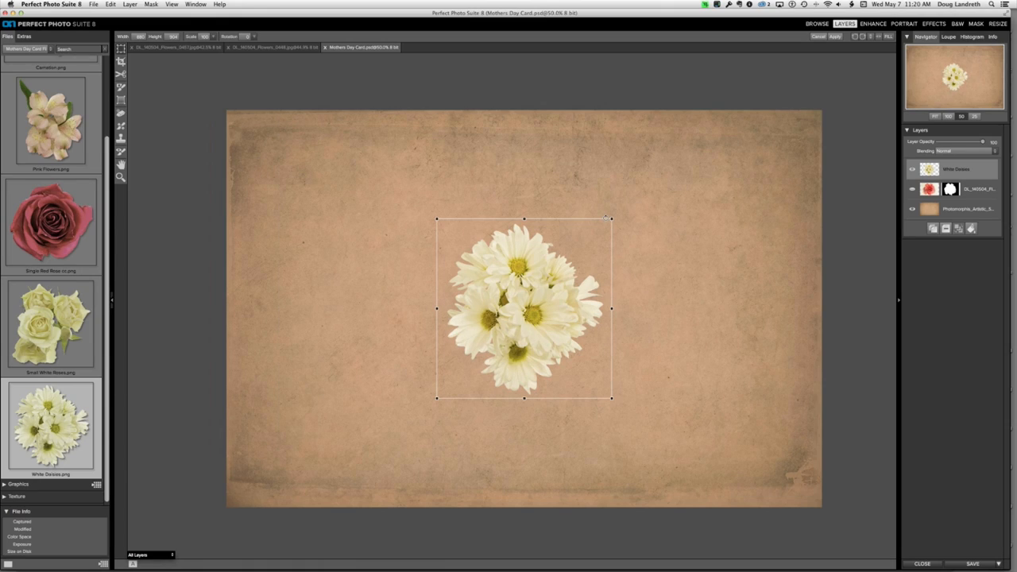
drag(605, 218, 612, 257)
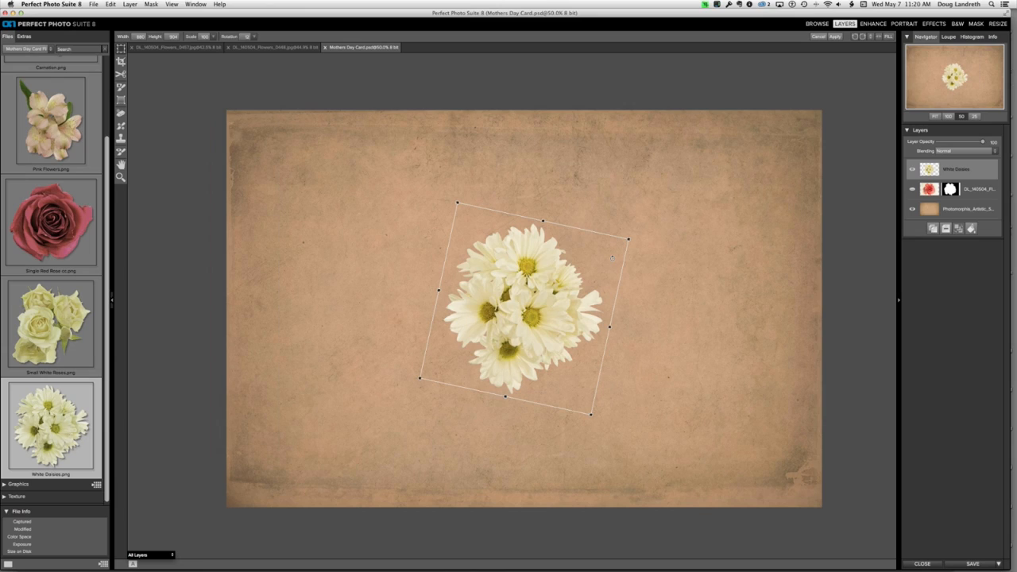
drag(612, 257, 612, 272)
drag(576, 331, 320, 185)
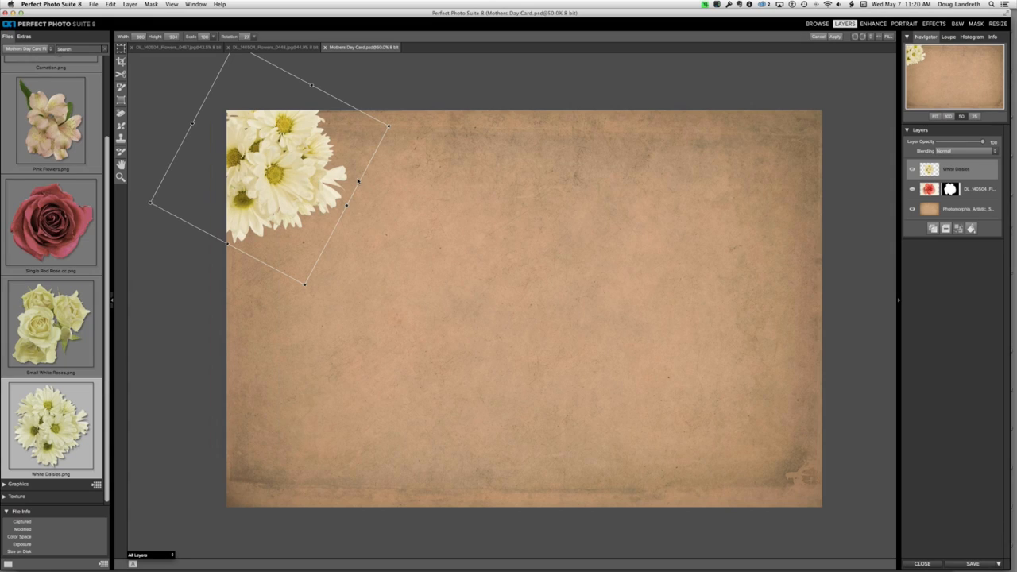
click(834, 37)
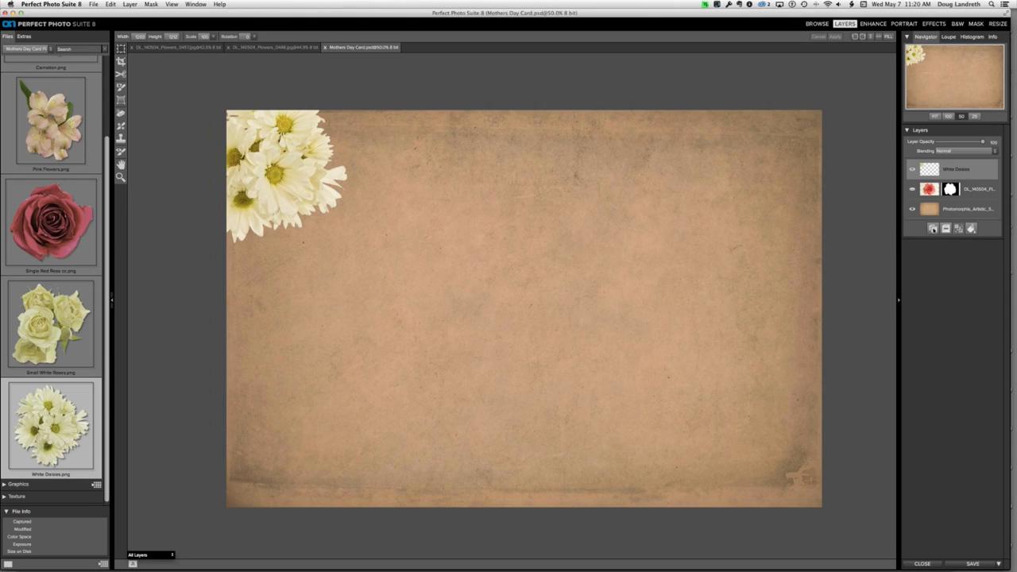
Place a vertically flipped copy of the daisies in the card's lower-left corner and merge the two daisy layers.
click(932, 228)
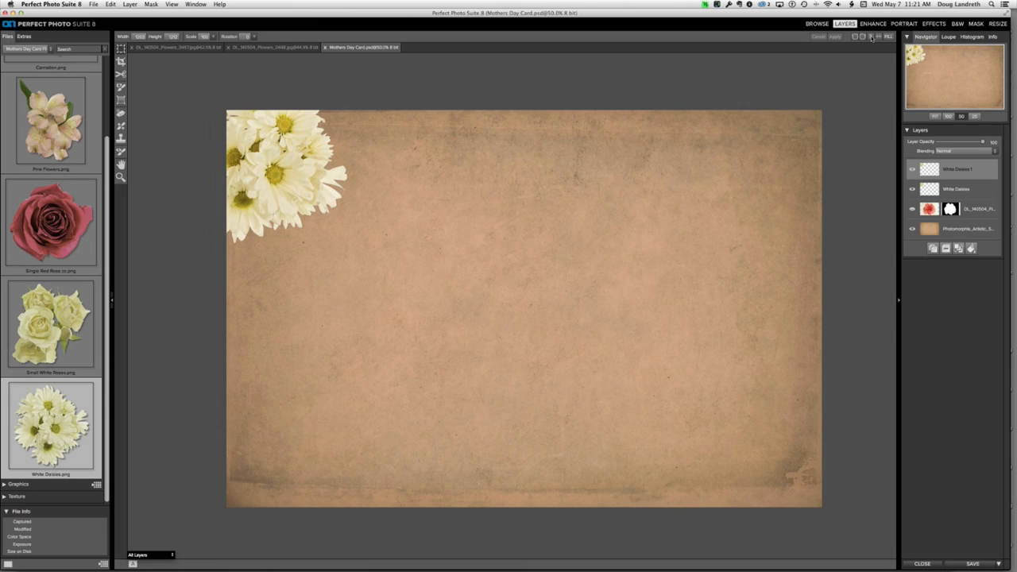
click(871, 37)
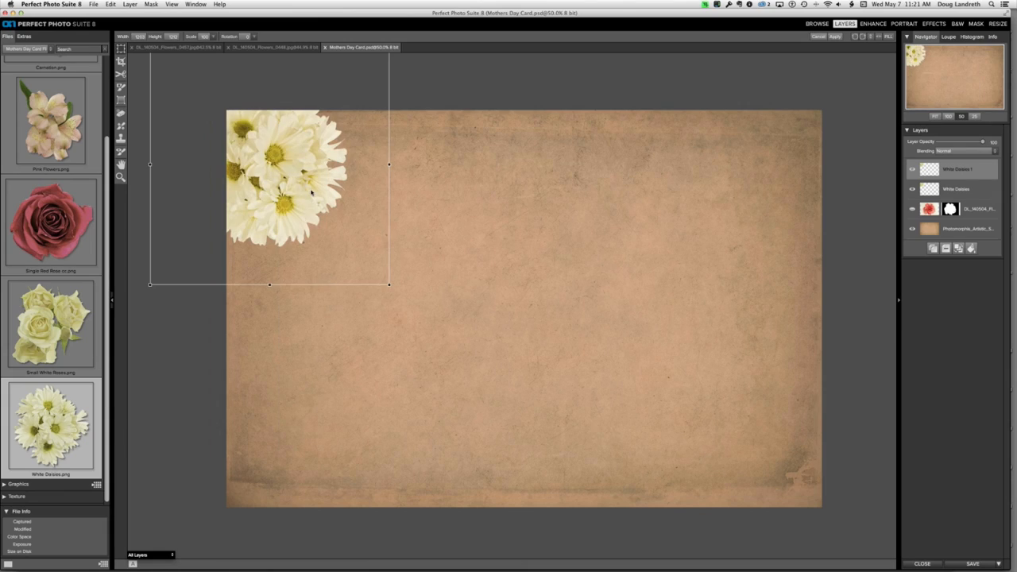
drag(306, 201, 306, 484)
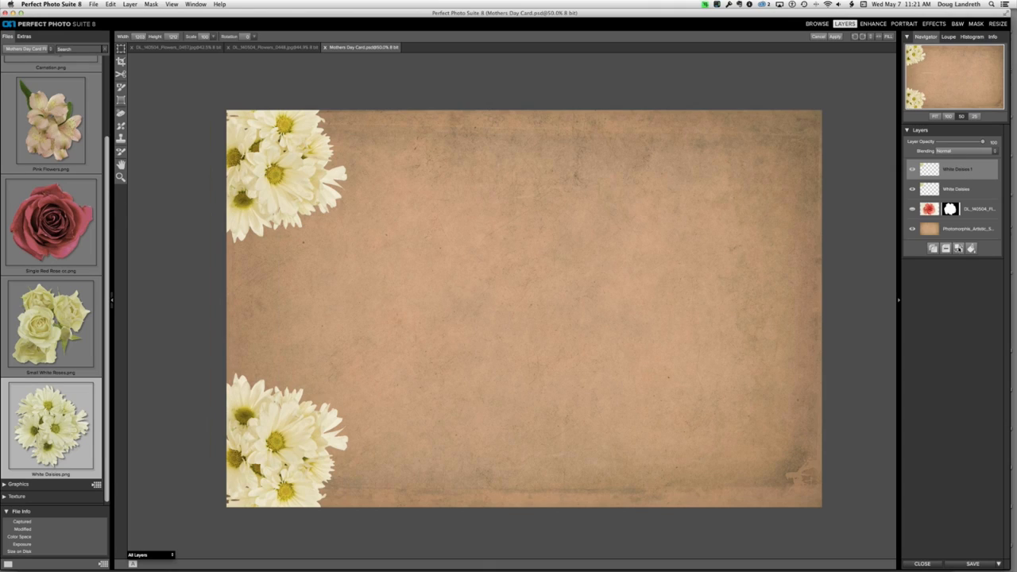
click(958, 248)
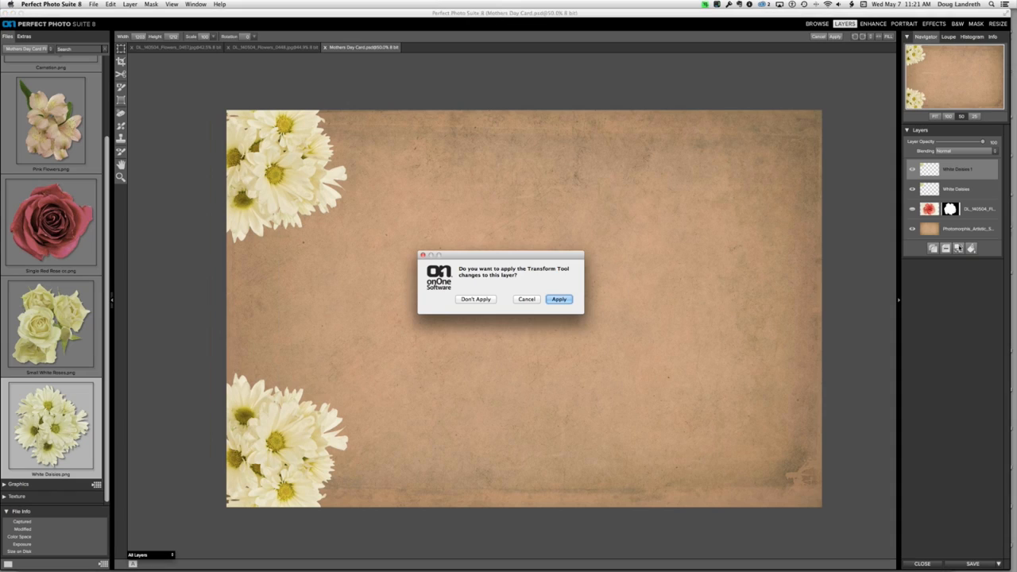
click(559, 299)
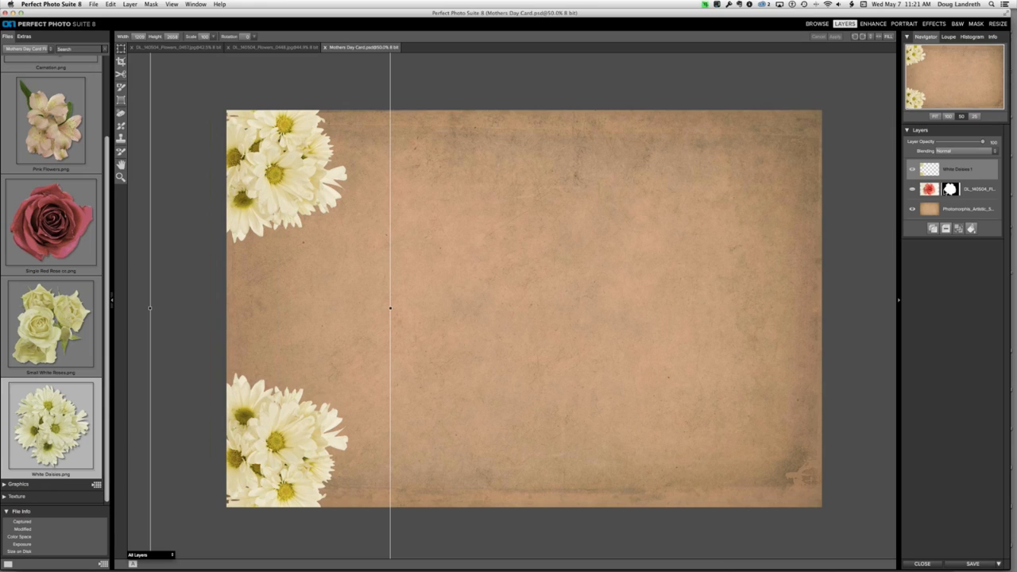
Duplicate the merged daisy layer, flip the copy horizontally, and place it in the card's two right corners.
key(super+j)
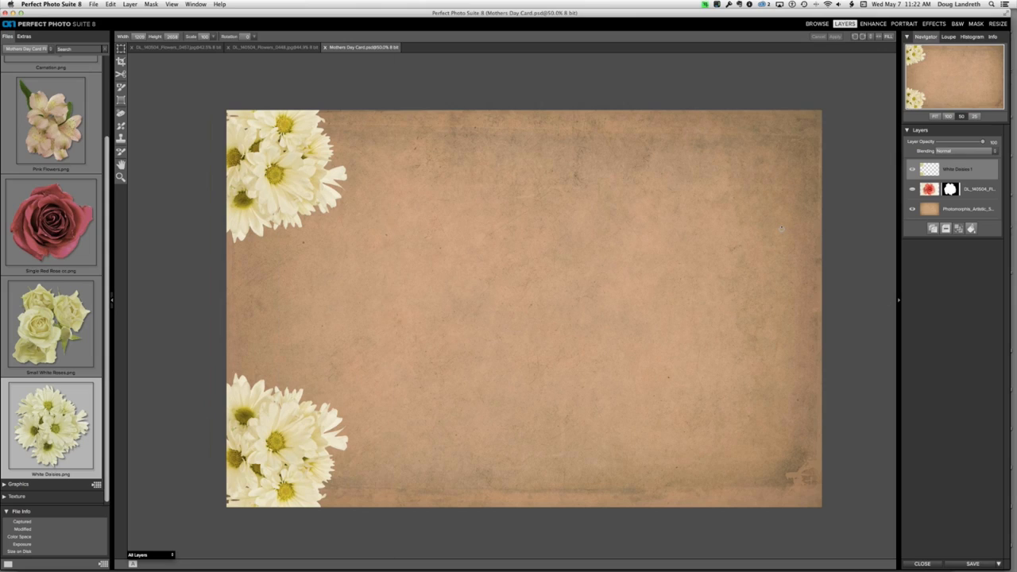
key(super+j)
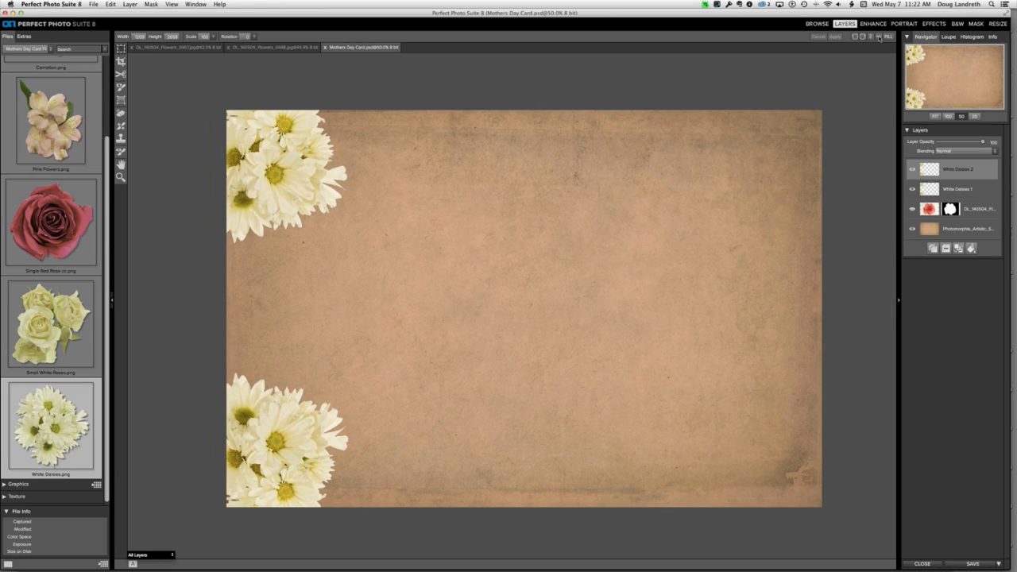
click(879, 37)
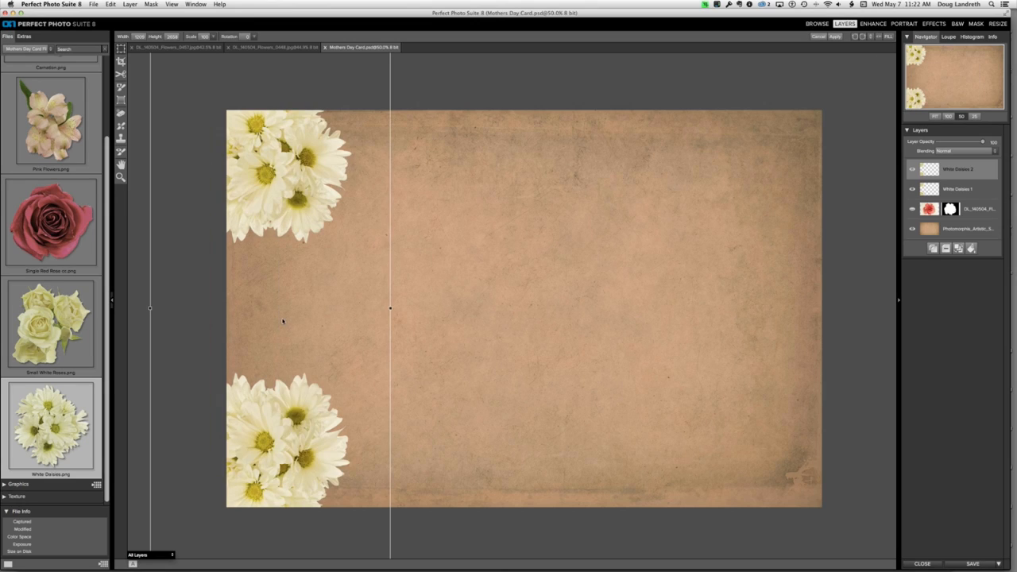
drag(291, 323, 799, 325)
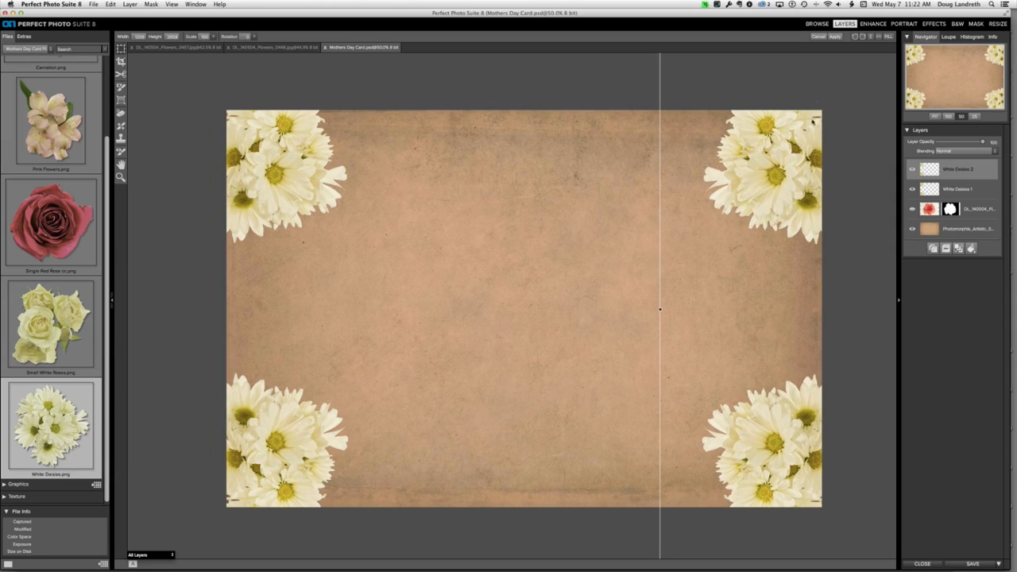
click(834, 36)
Add Pink Flowers.png from the Flowers extras to the card as a layer.
scroll(109, 293, down, 1)
drag(109, 293, 109, 196)
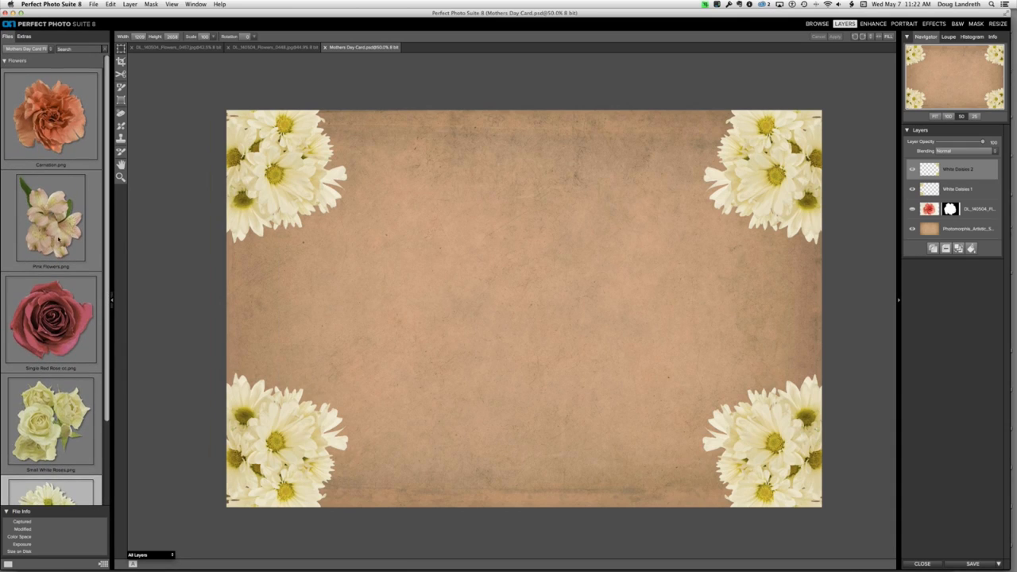
drag(61, 230, 604, 263)
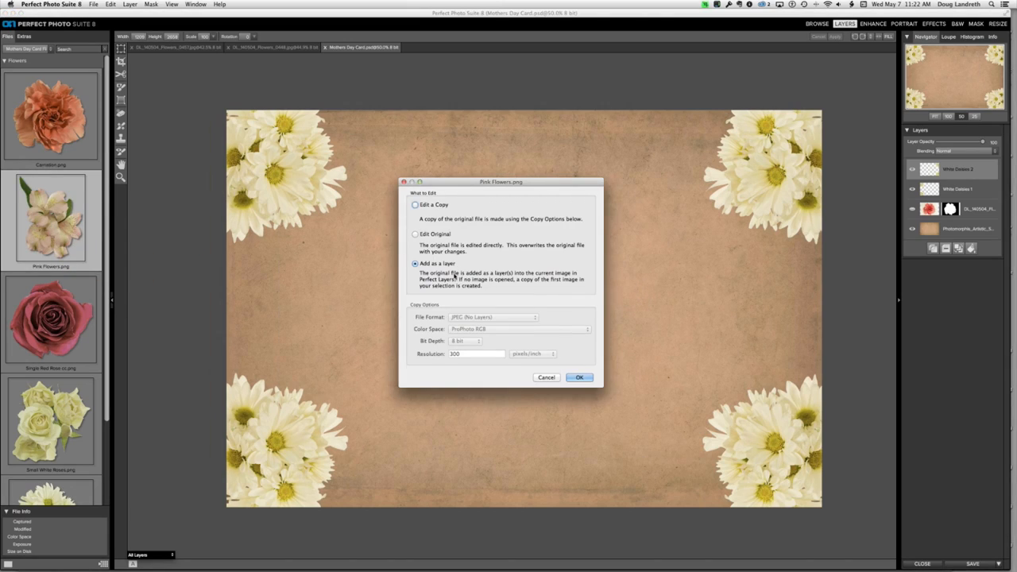
click(580, 378)
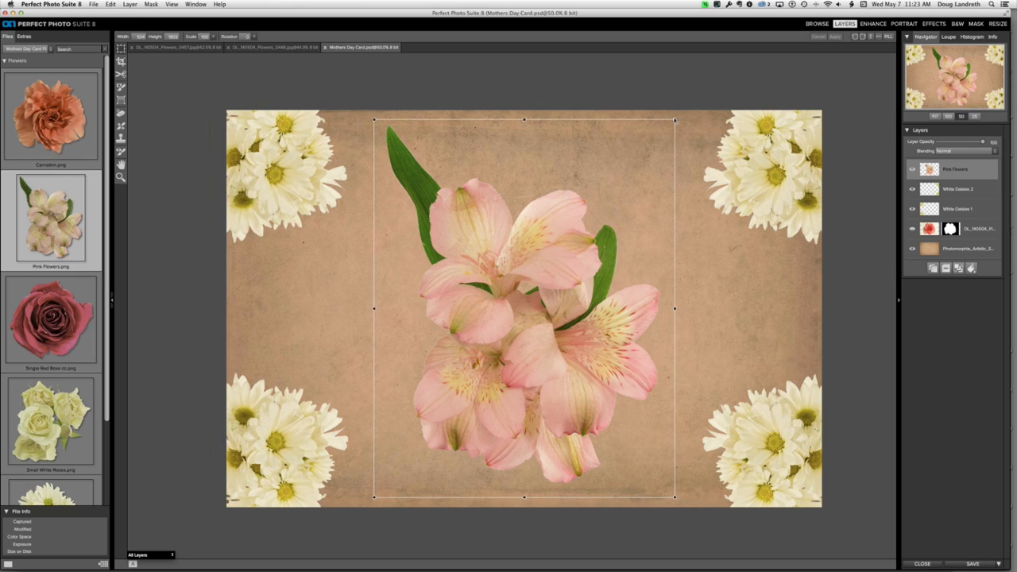
Scale the pink flowers down to about two thirds and place them over the upper-left daisies.
drag(674, 120, 619, 189)
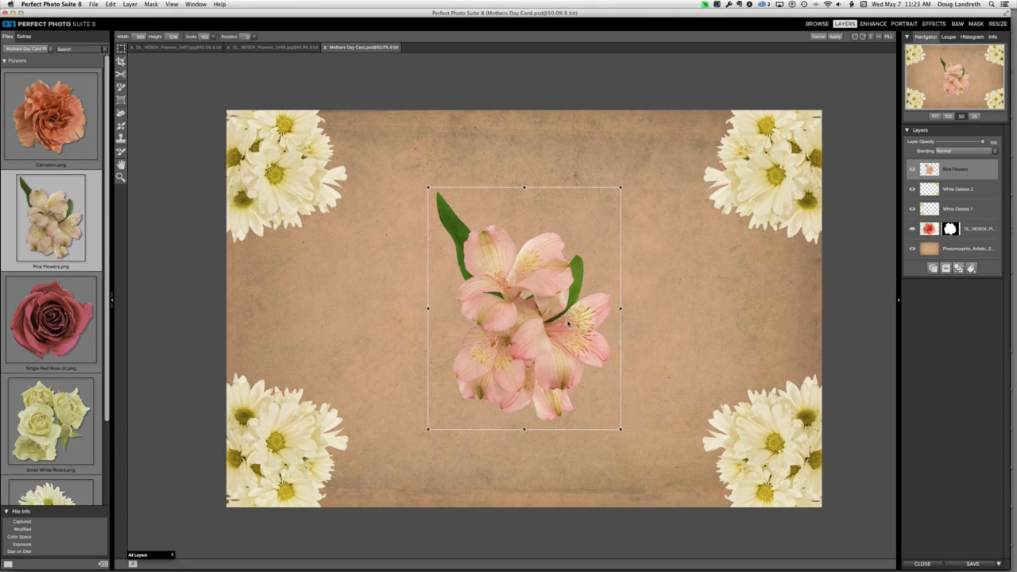
drag(555, 333, 333, 244)
click(836, 37)
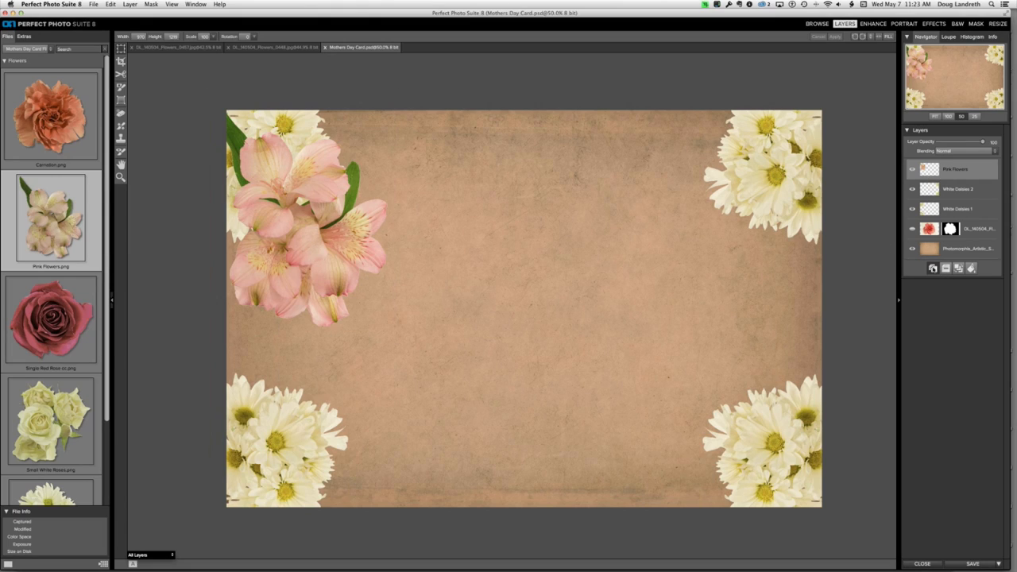
Place a vertically flipped copy of the pink flowers over the lower-left daisies and scale it down slightly.
click(932, 268)
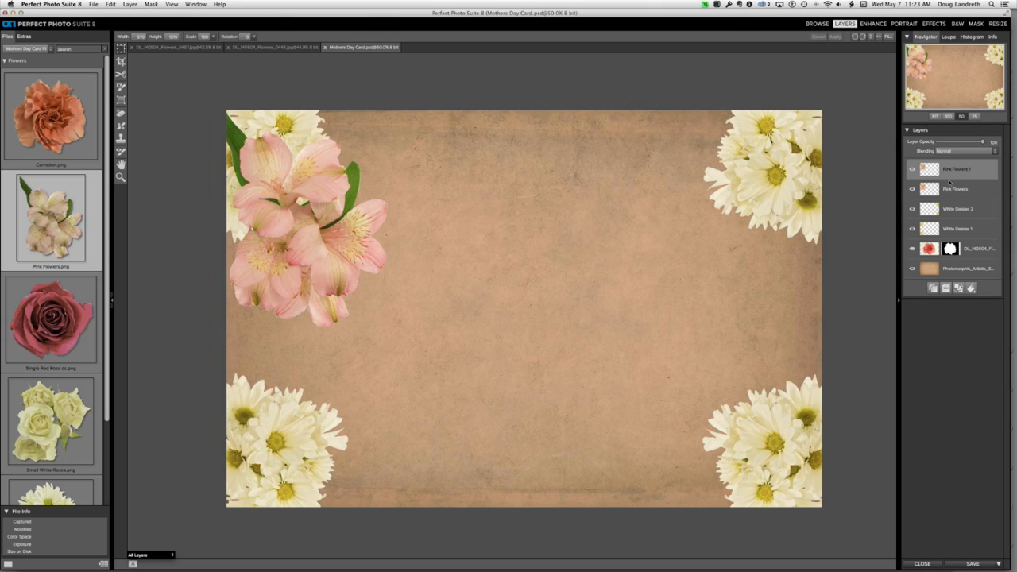
click(870, 39)
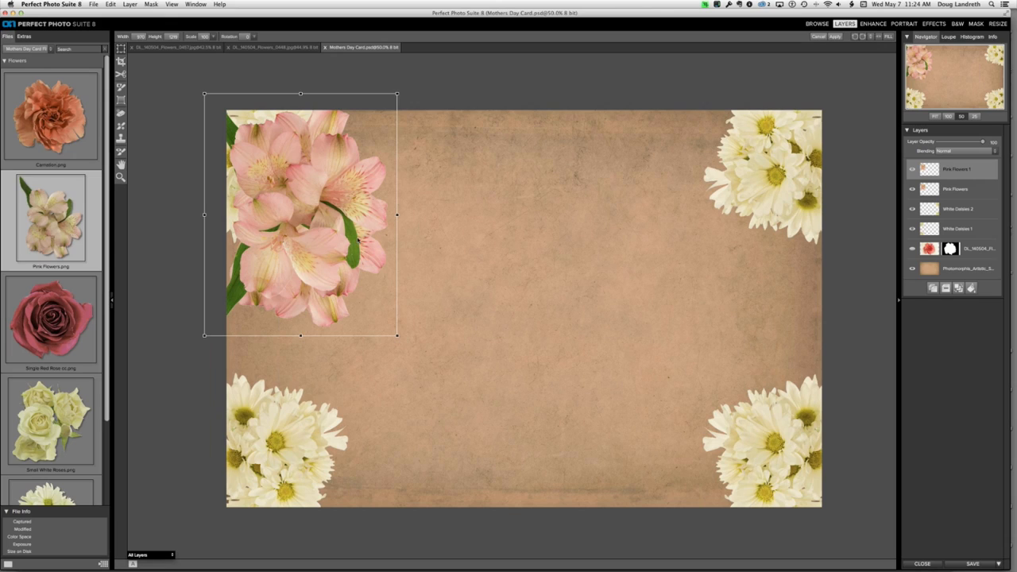
drag(347, 245, 351, 474)
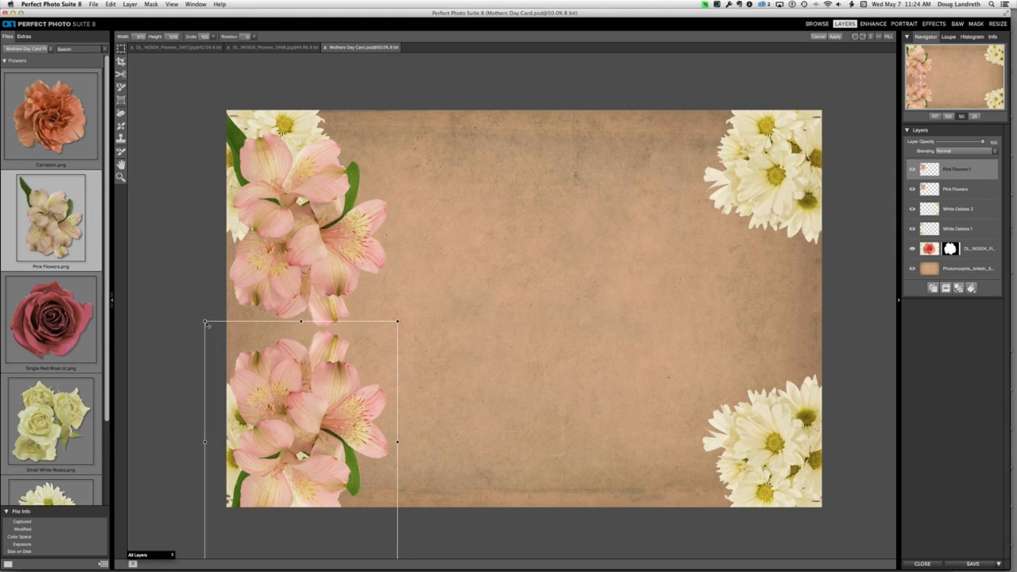
drag(205, 321, 189, 299)
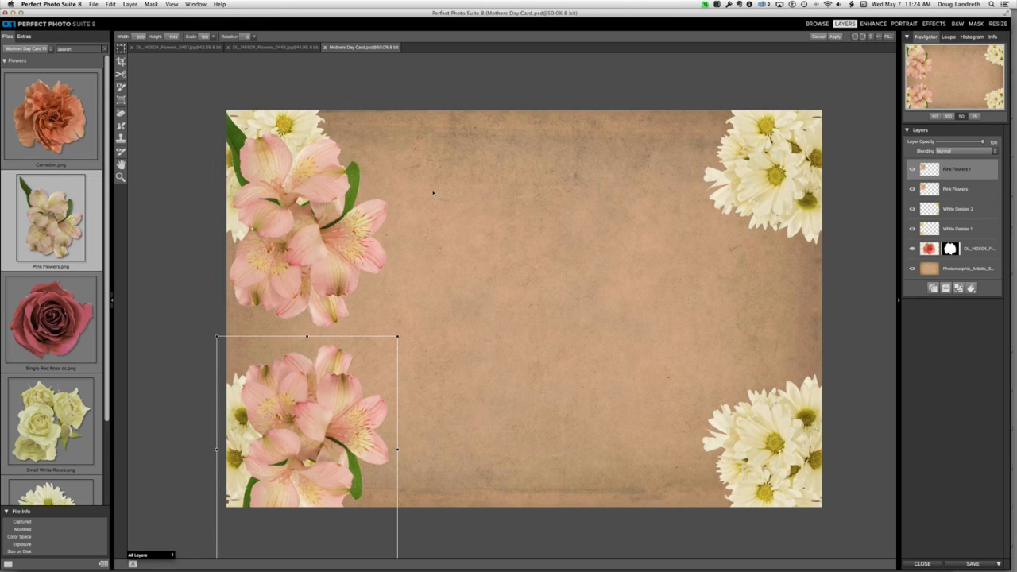
click(944, 190)
click(559, 300)
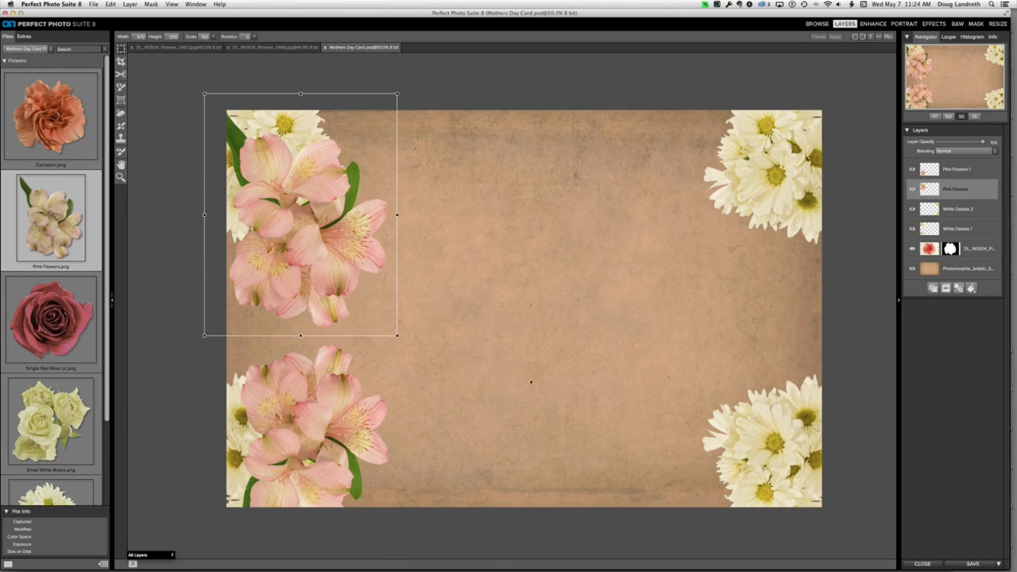
Try to set the upper-left pink flowers' height to match that of the flipped lower copy.
click(956, 172)
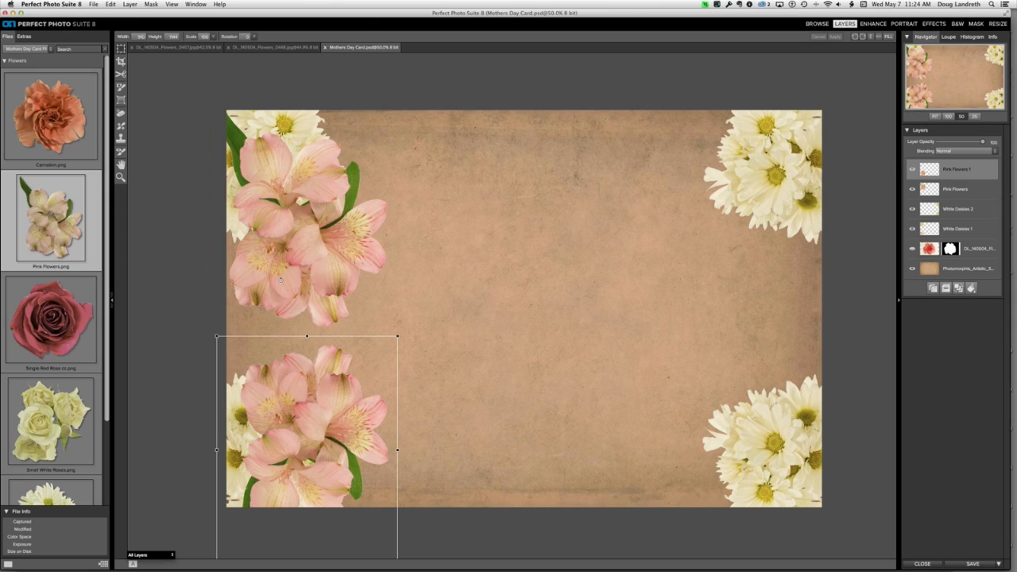
click(951, 188)
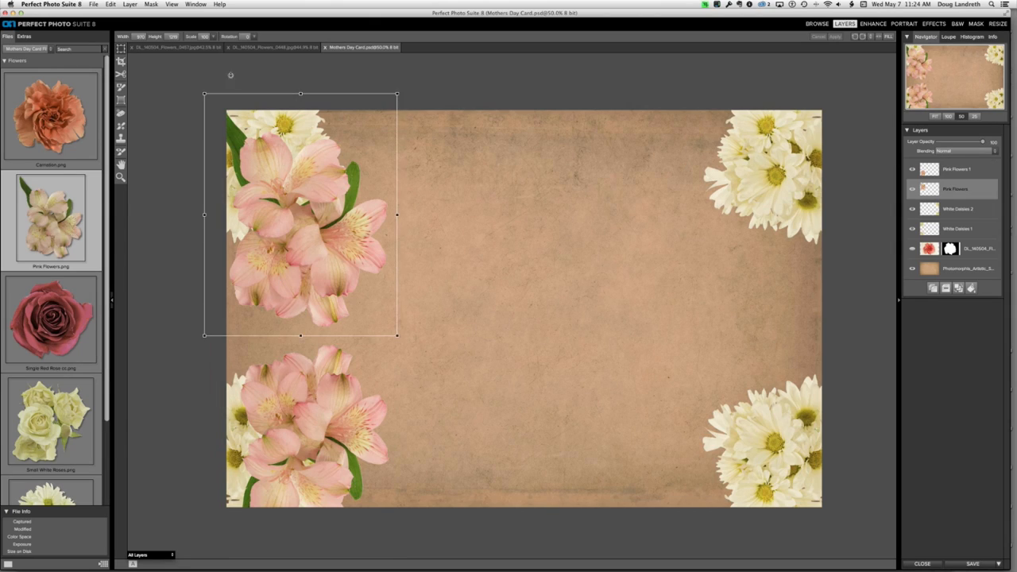
click(170, 37)
text(144)
key(Return)
key(Tab)
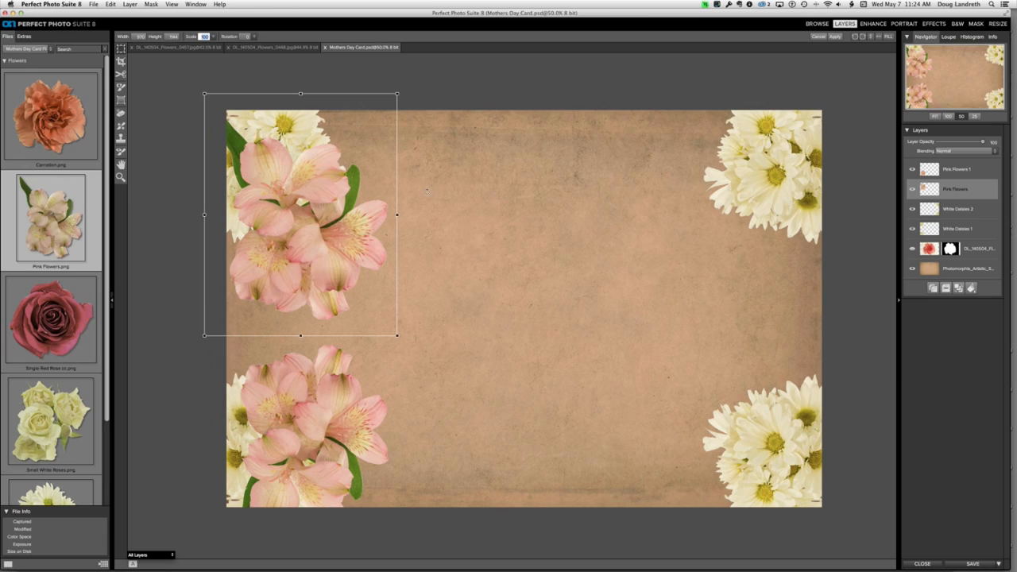
Scale the upper-left pink flowers down slightly to the lower copy's size and reposition them over the corner daisies.
drag(313, 230, 326, 224)
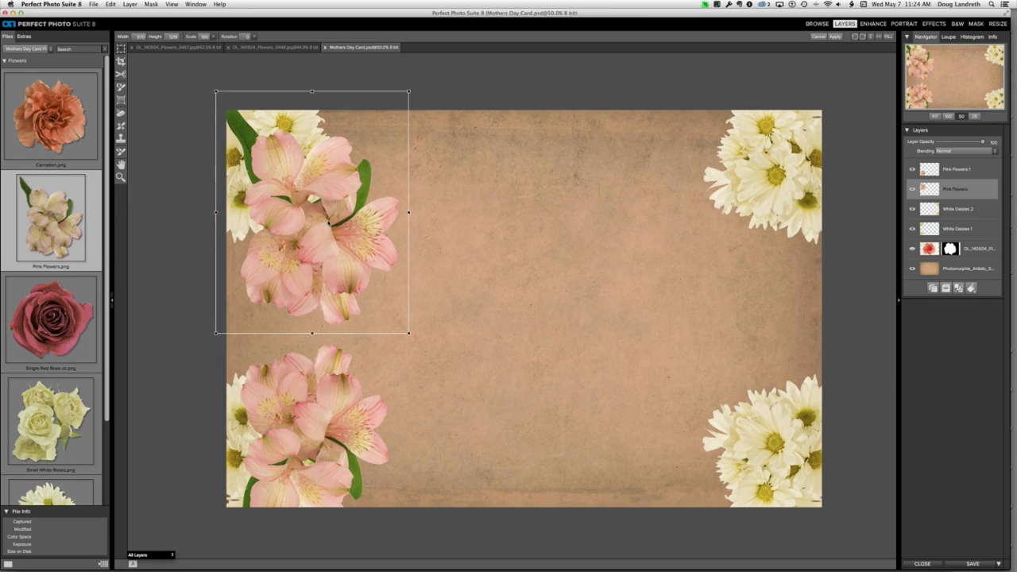
double_click(170, 38)
drag(408, 92, 402, 100)
drag(345, 209, 337, 198)
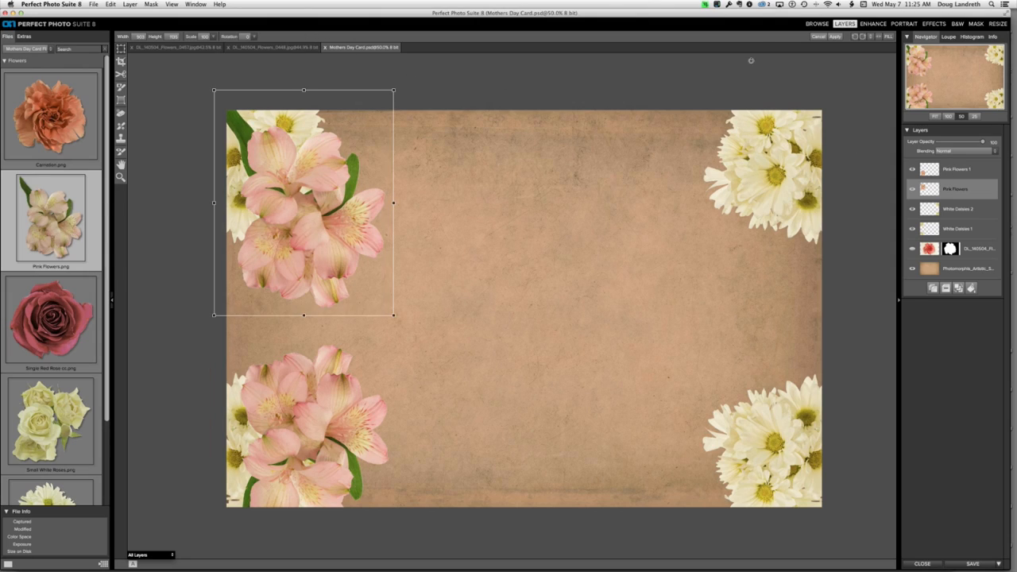
click(833, 37)
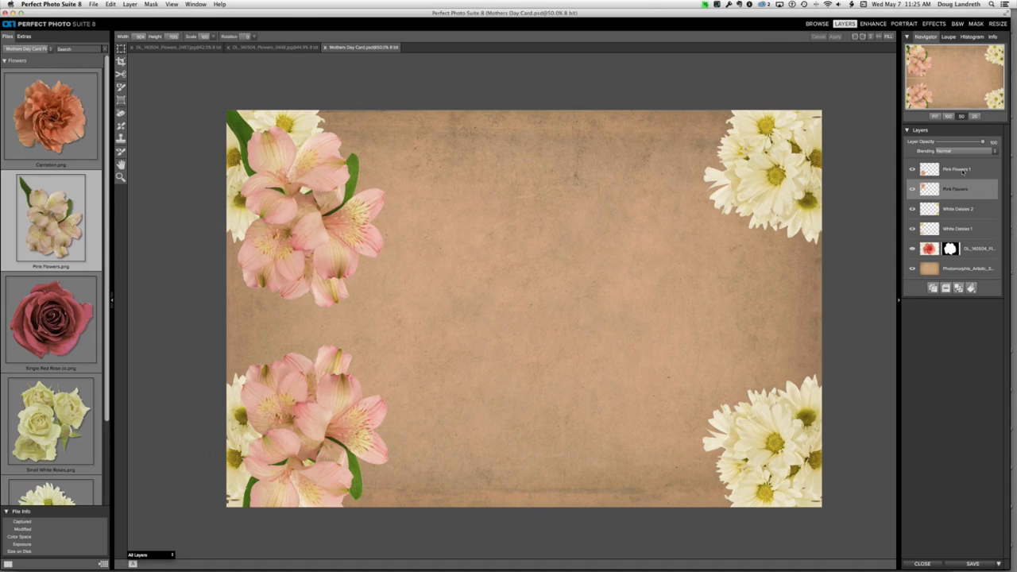
Move the lower-left pink flowers up to mirror the upper cluster and merge the two pink flower layers.
click(963, 172)
drag(326, 418, 322, 395)
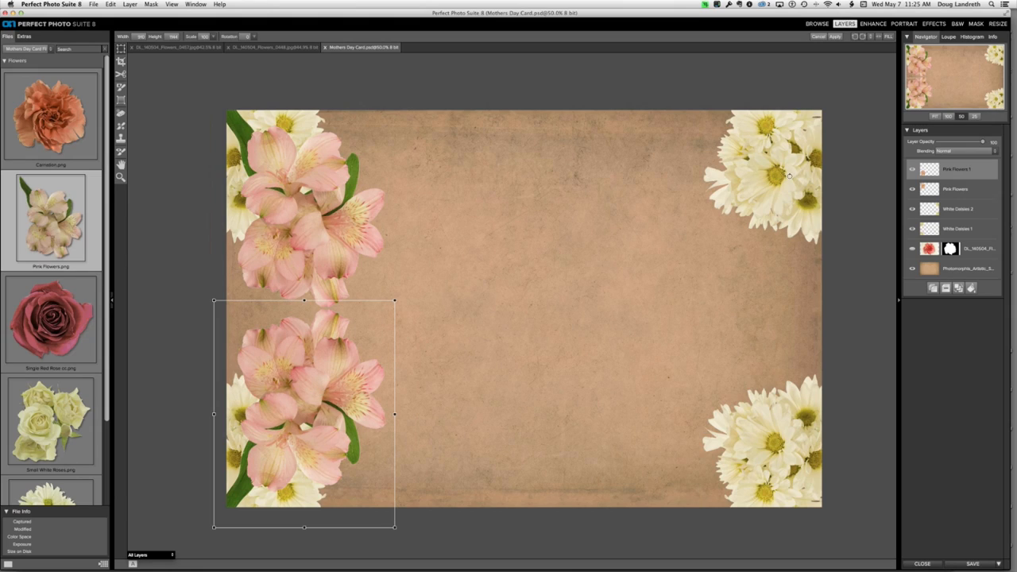
key(Return)
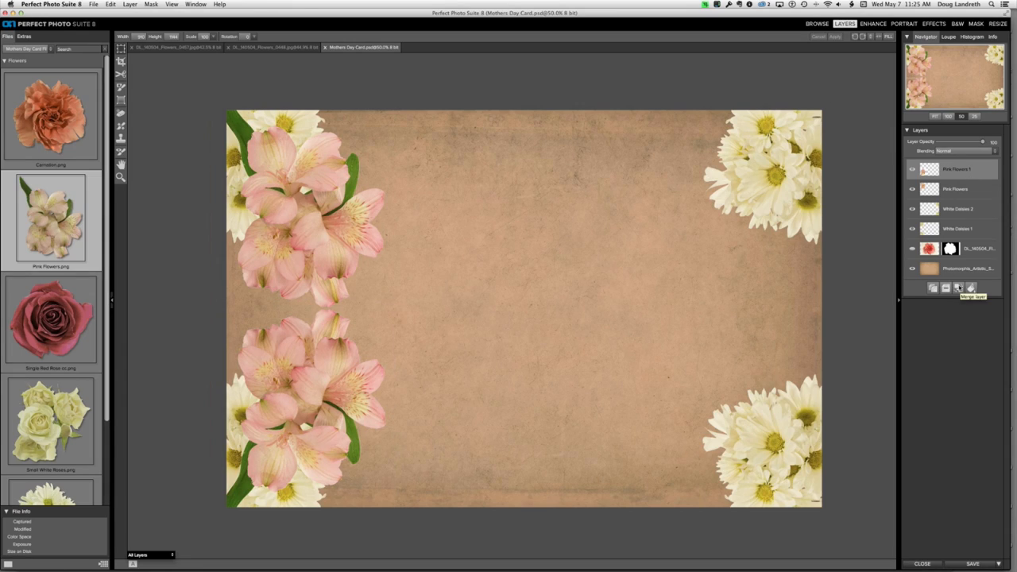
click(970, 287)
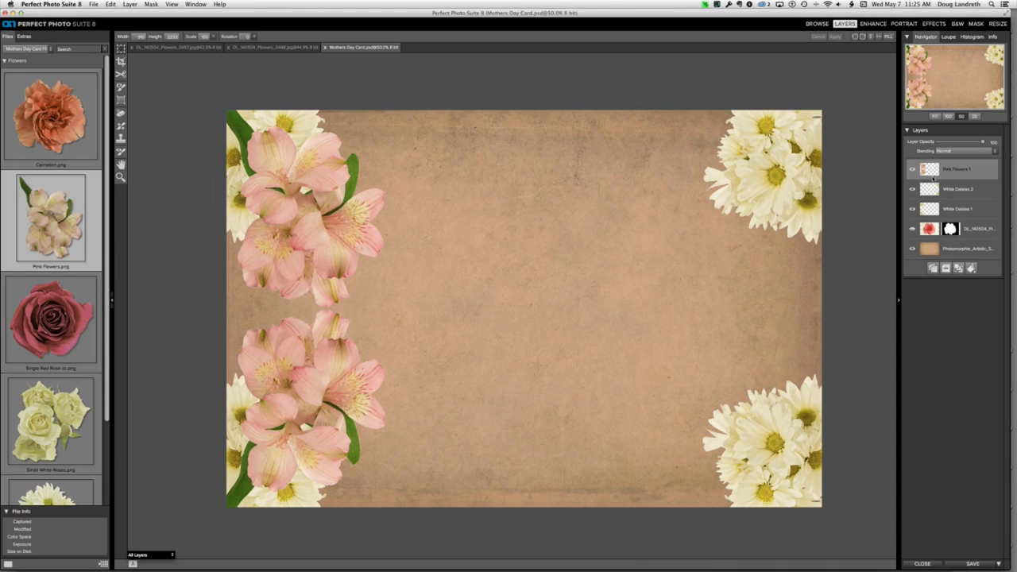
Duplicate the merged pink flowers, flip the copy horizontally, and place it over the daisies along the card's right edge.
click(933, 269)
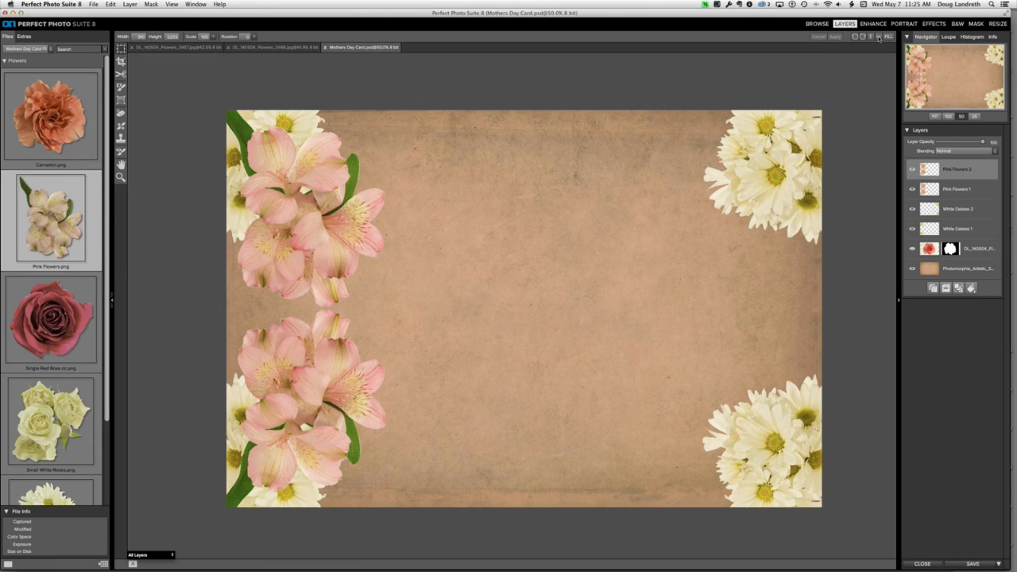
click(879, 38)
drag(327, 345, 764, 343)
drag(766, 343, 767, 344)
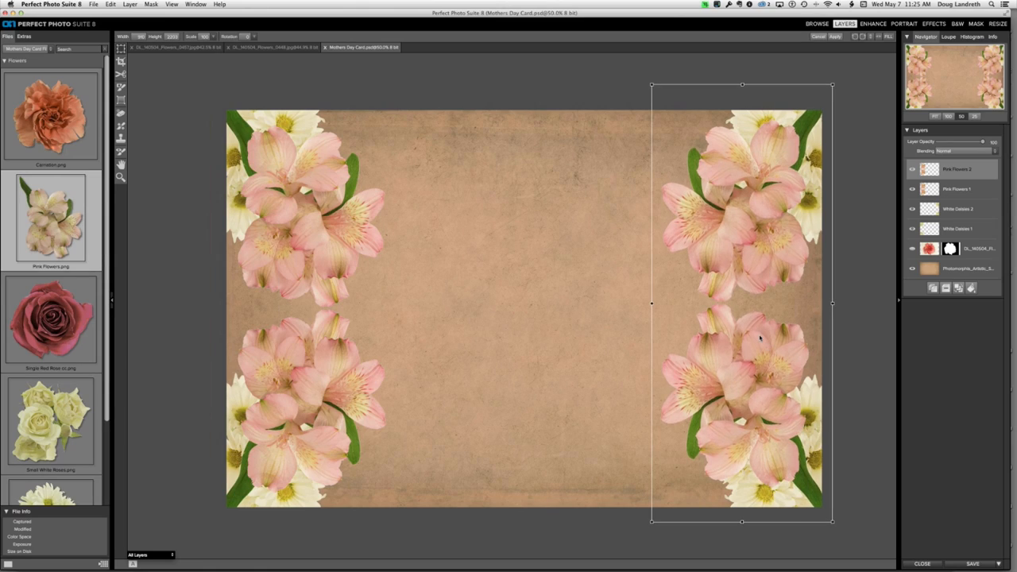
drag(769, 343, 776, 348)
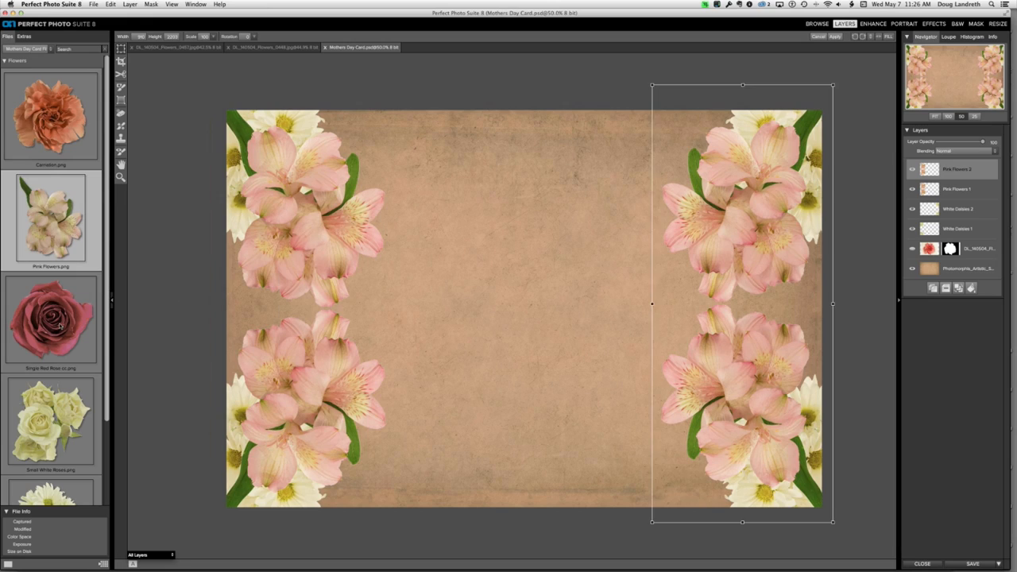
Add Single Red Rose cc.png from the Flowers extras to the card as a layer.
drag(49, 322, 543, 288)
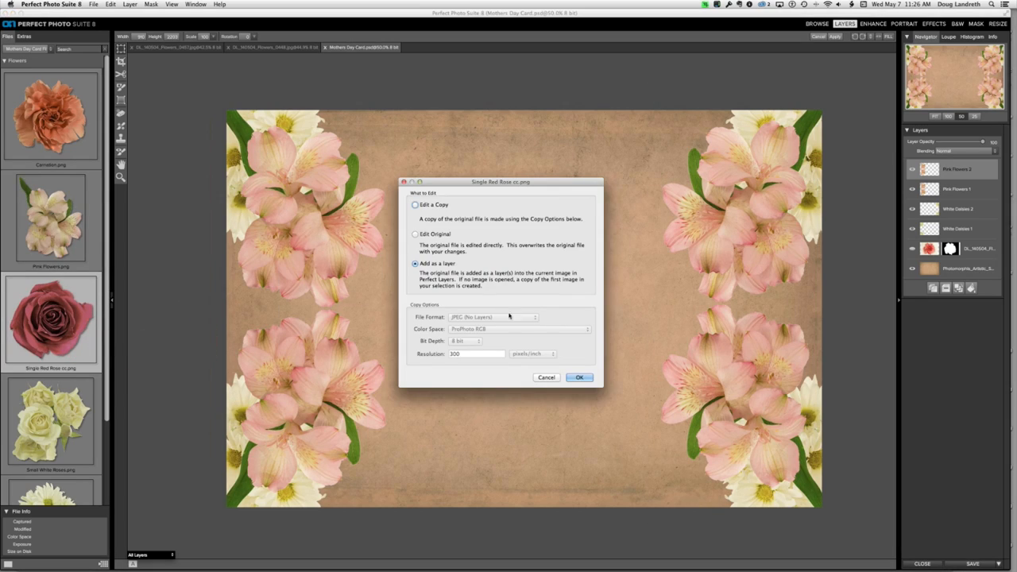
click(579, 377)
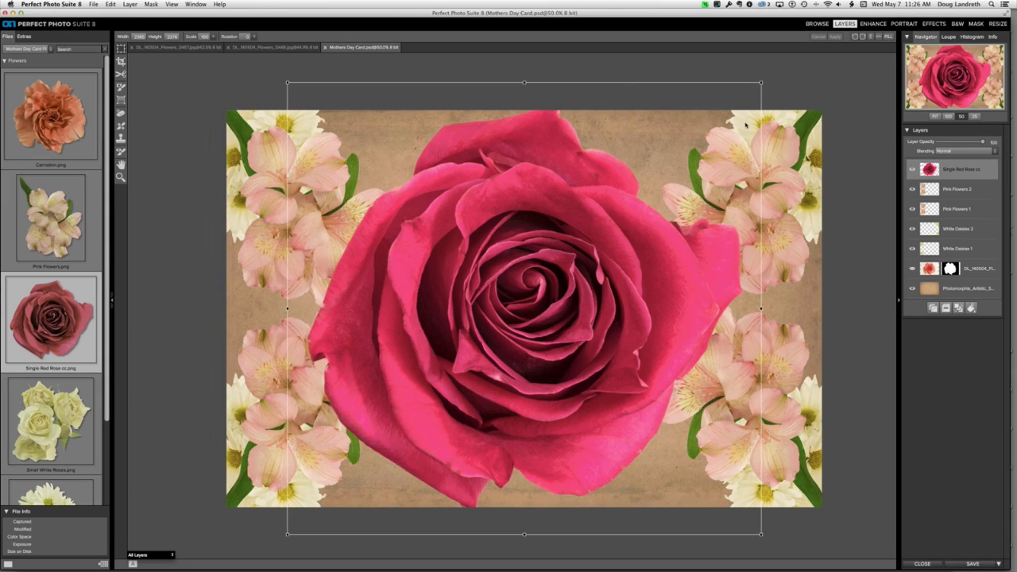
click(838, 37)
Scale the red rose down, rotate it slightly clockwise, and centre it between the pink flower clusters.
drag(762, 85, 726, 120)
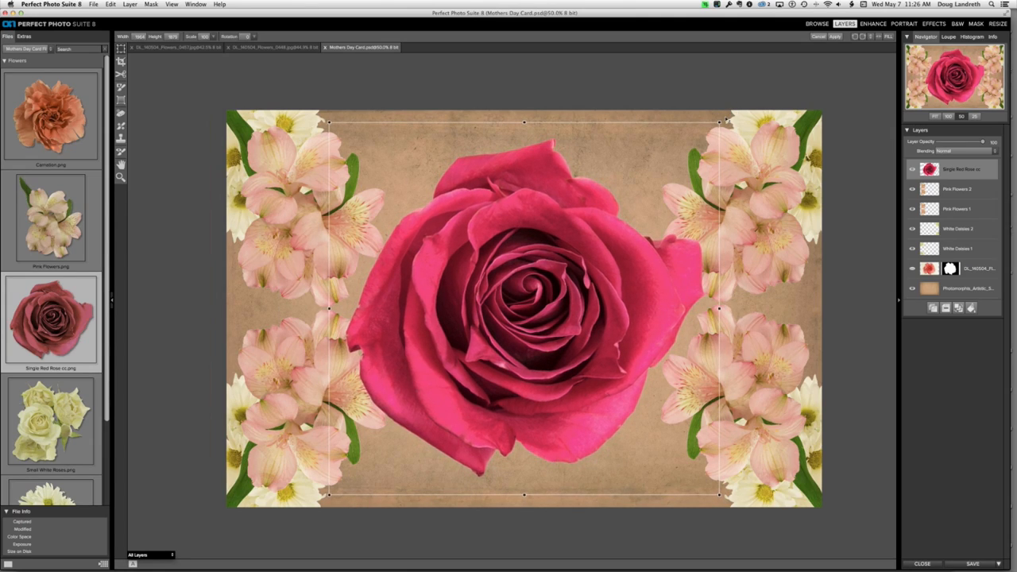
drag(726, 119, 707, 170)
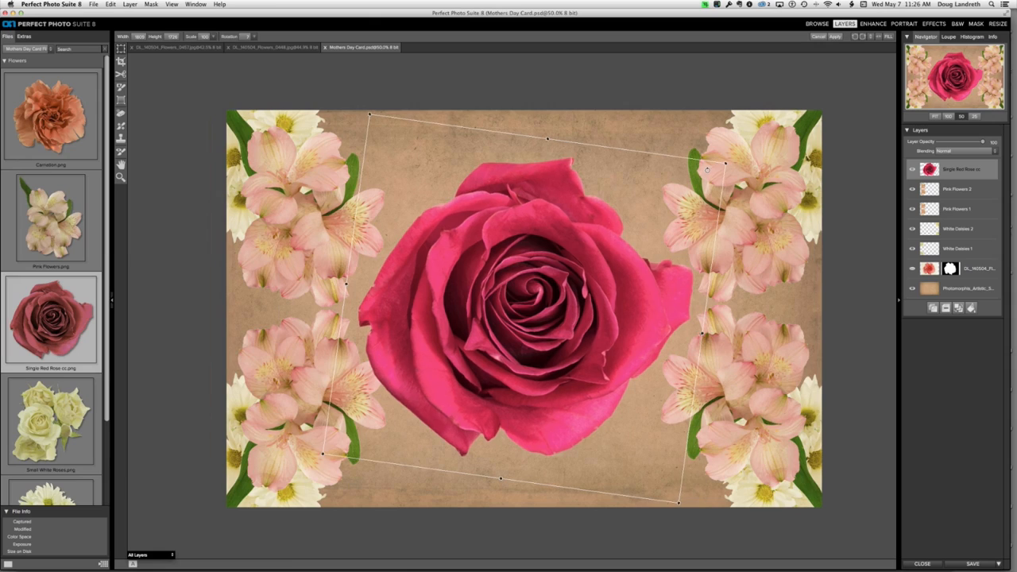
drag(613, 325, 609, 323)
click(834, 36)
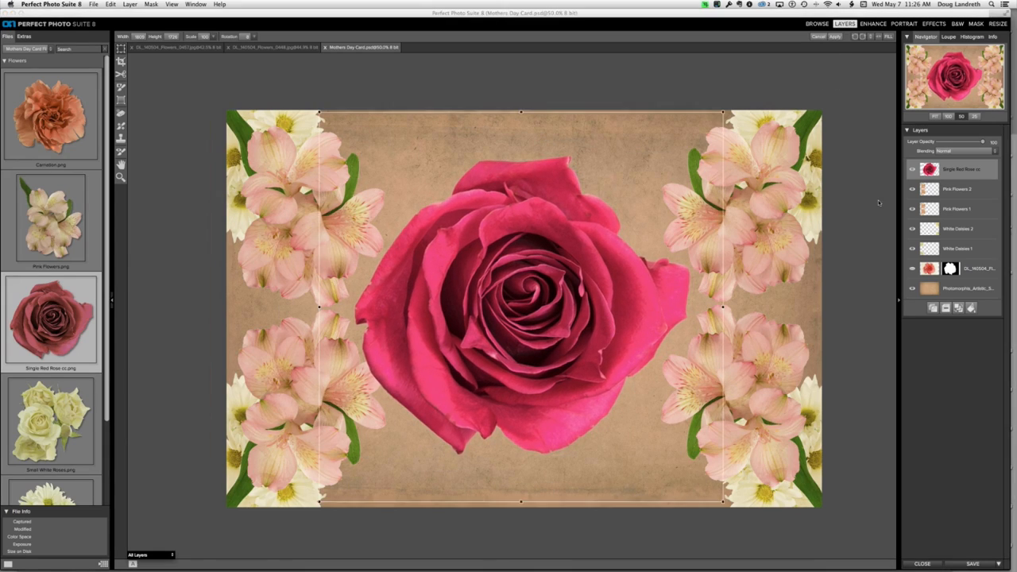
click(828, 355)
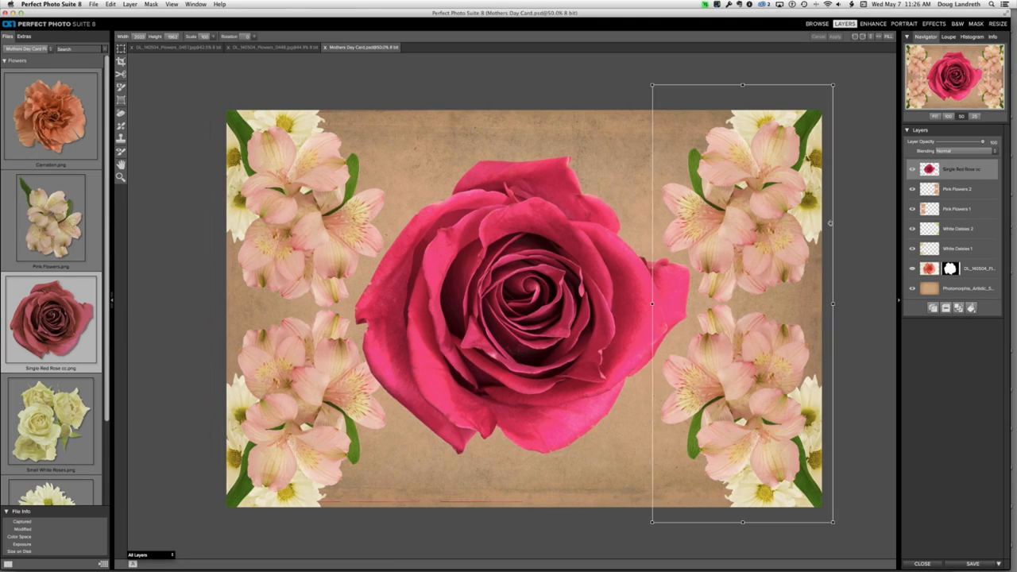
Add Small White Roses.png from the Flowers extras as a layer directly above Pink Flowers 2, beneath the red rose.
click(978, 189)
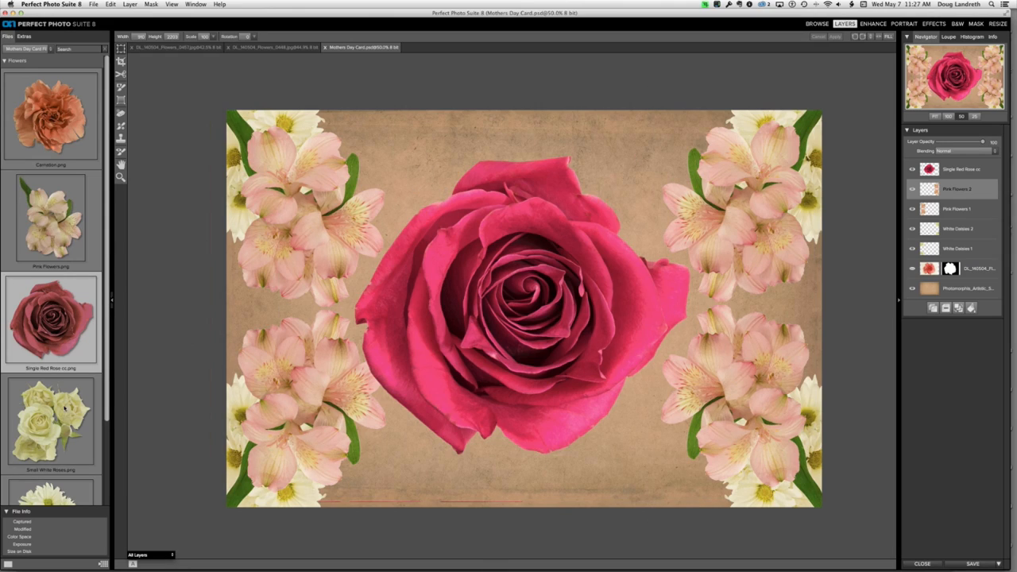
click(51, 426)
drag(52, 426, 411, 149)
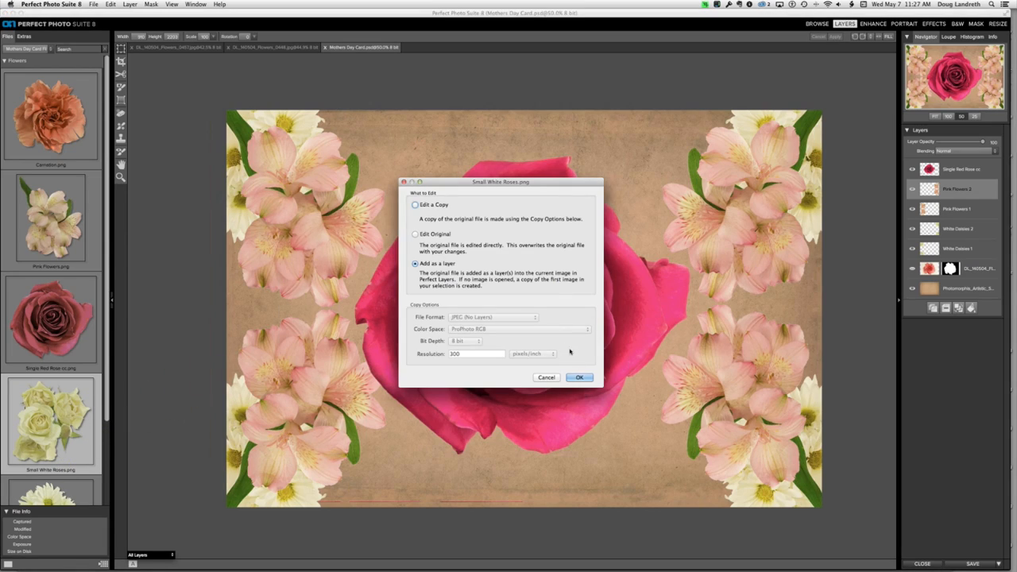
click(579, 377)
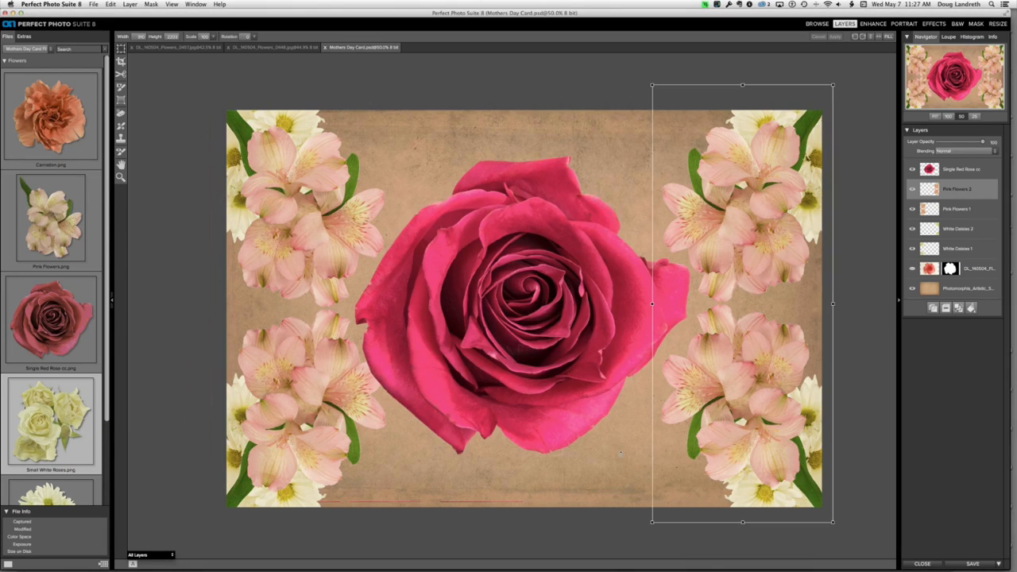
With the red rose temporarily hidden, scale the white roses to about 40% and place them beside the upper-left pink flowers.
click(912, 170)
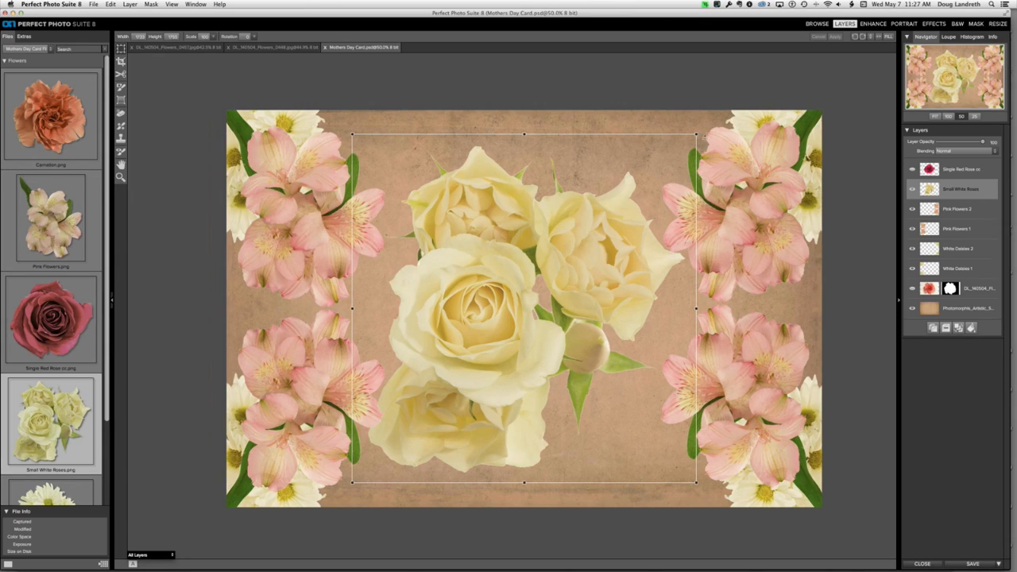
drag(696, 134, 593, 237)
drag(569, 316, 471, 235)
click(834, 36)
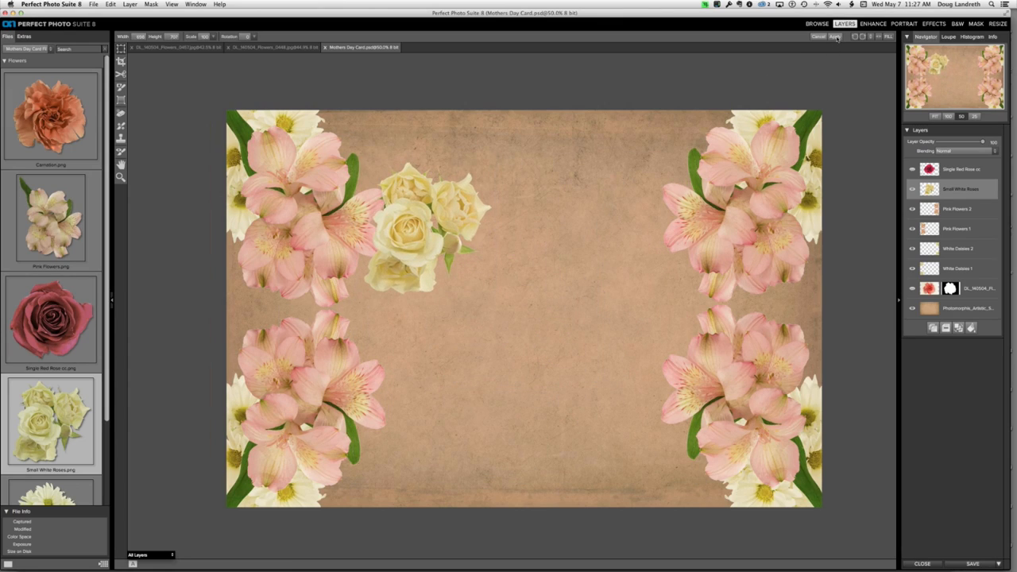
click(912, 169)
Tuck the white roses behind the red rose's upper-left petals and move their layer below White Daisies 1.
drag(426, 195, 418, 166)
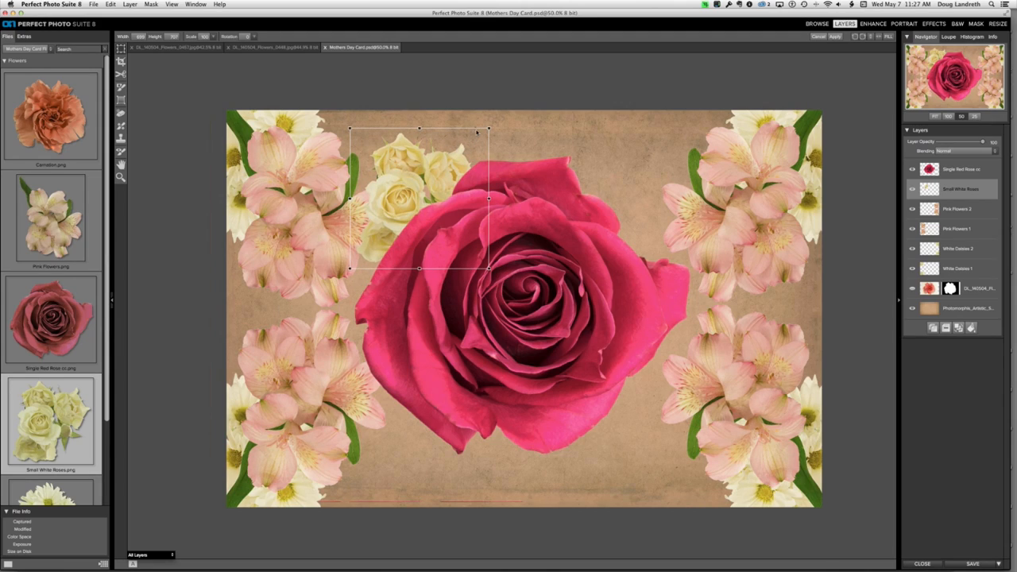
drag(490, 128, 491, 125)
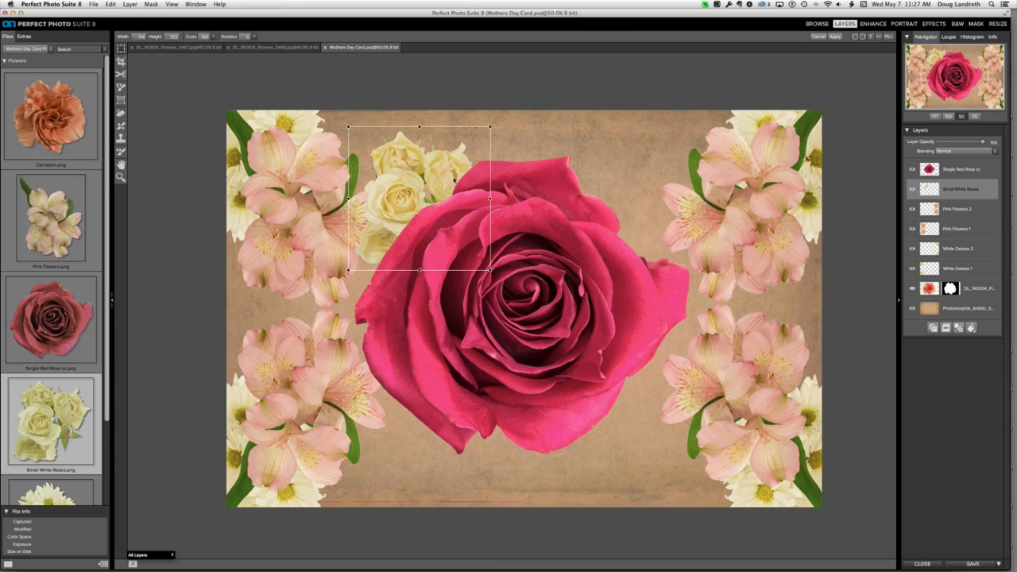
drag(455, 181, 466, 188)
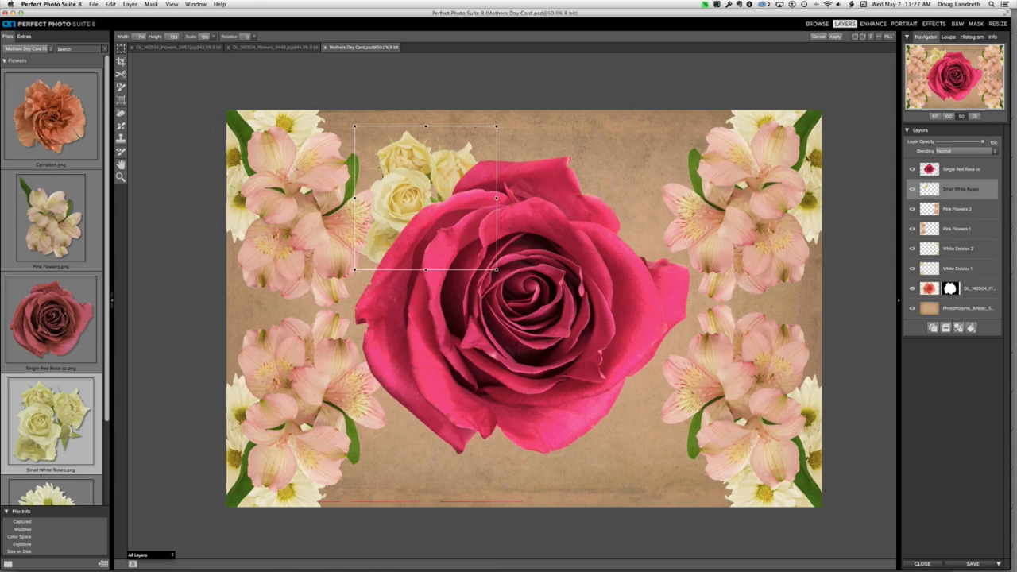
click(835, 37)
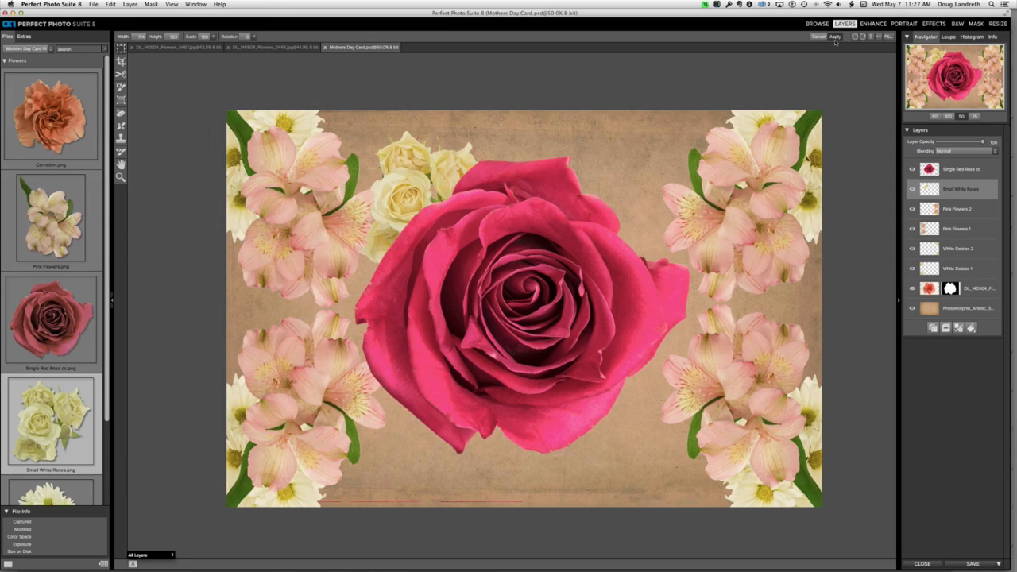
click(391, 186)
drag(962, 190, 962, 271)
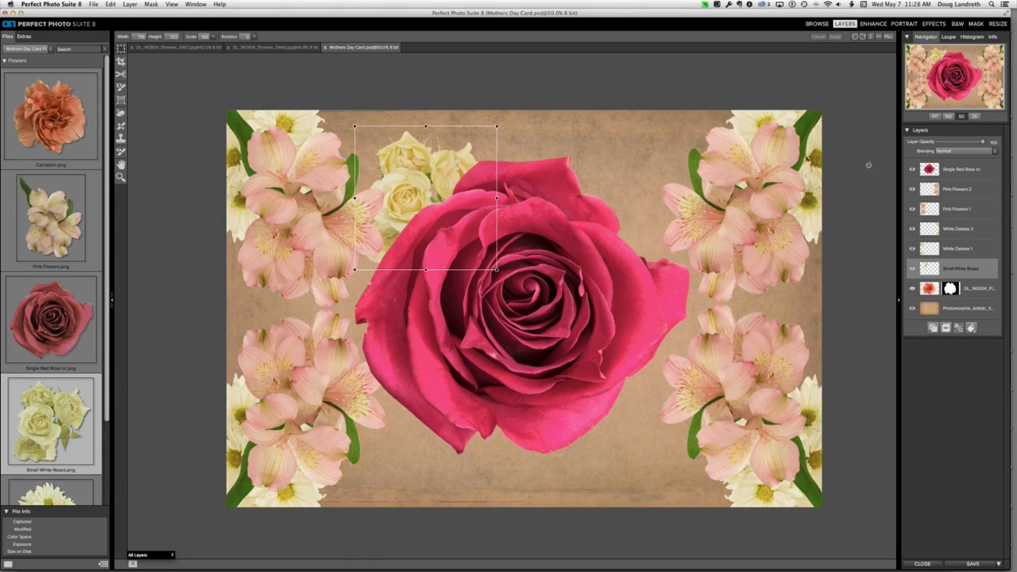
Place a vertically flipped copy of the white roses behind the red rose's lower-left petals and merge the two white rose layers.
click(932, 328)
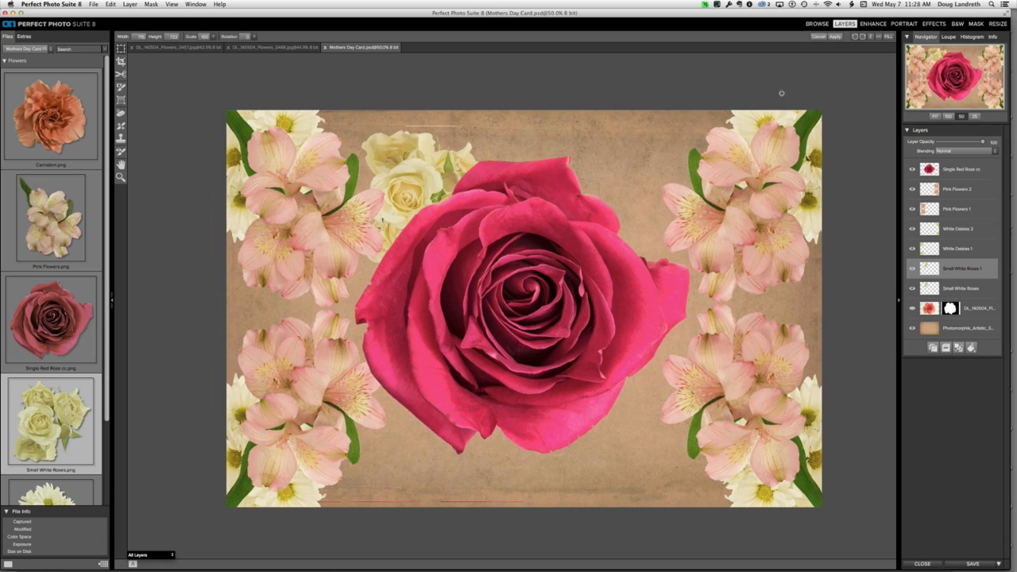
drag(436, 232, 427, 439)
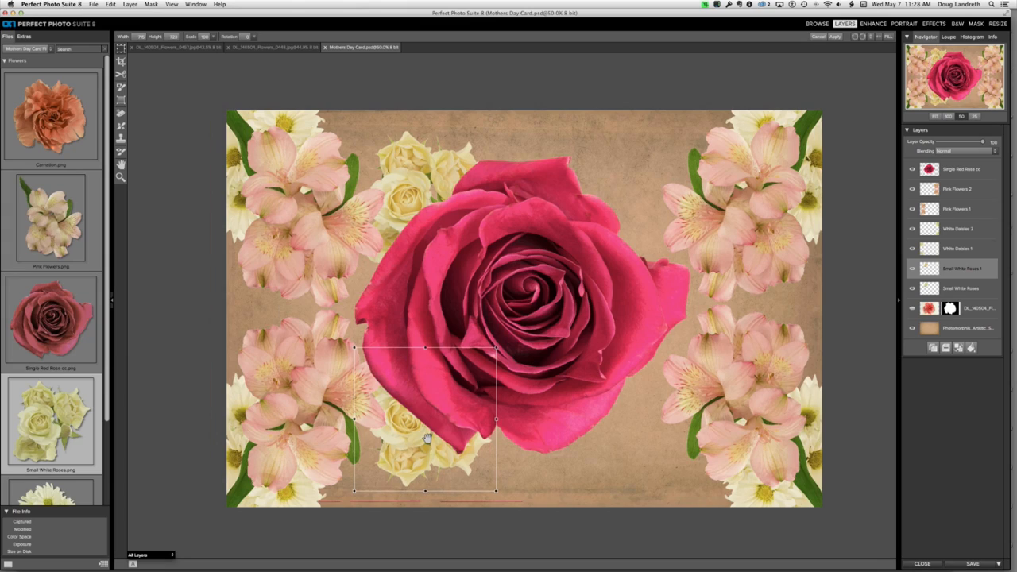
key(Return)
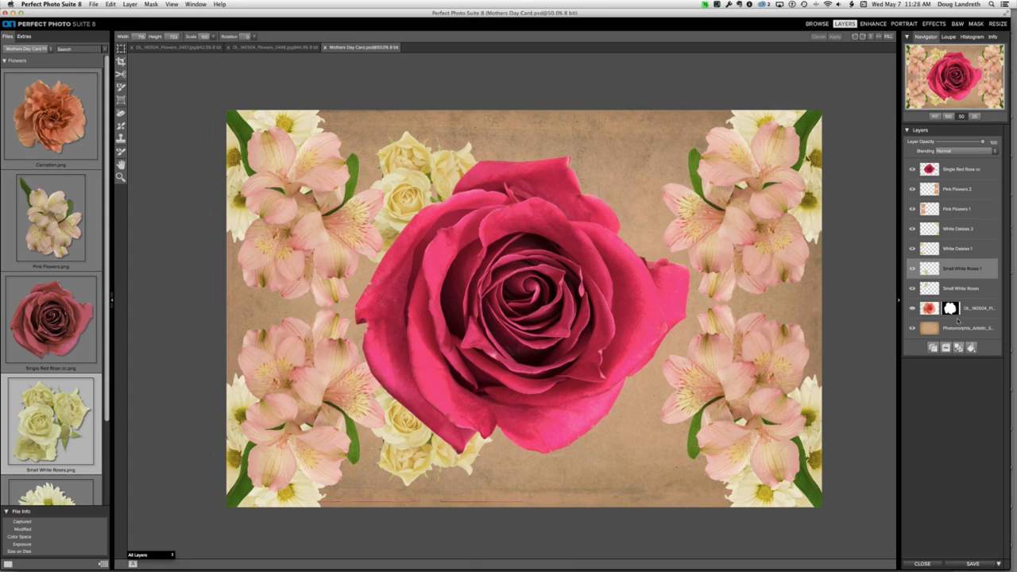
click(958, 347)
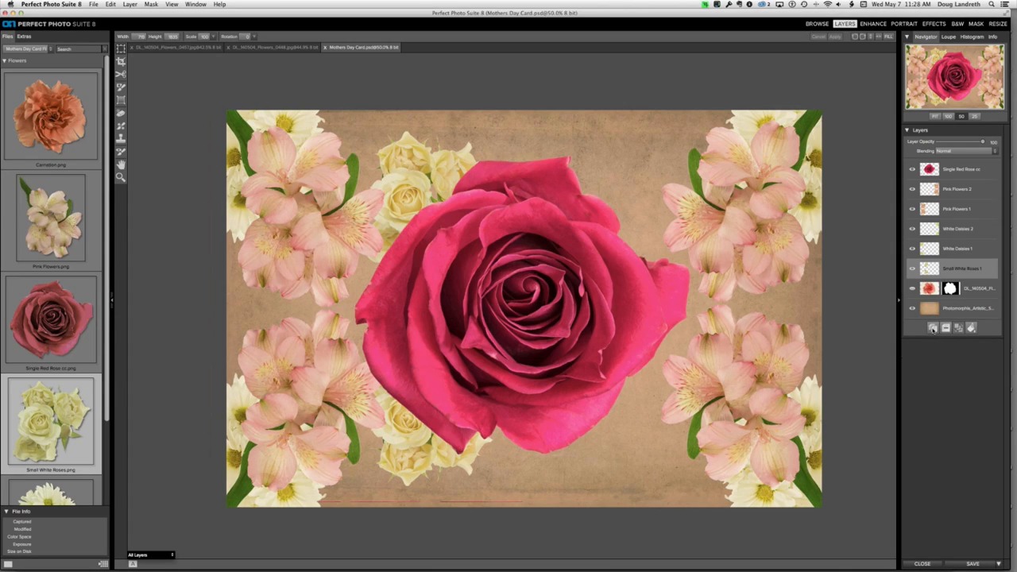
Duplicate the merged white roses, flip the copy horizontally, and place it behind the right side of the red rose.
click(932, 328)
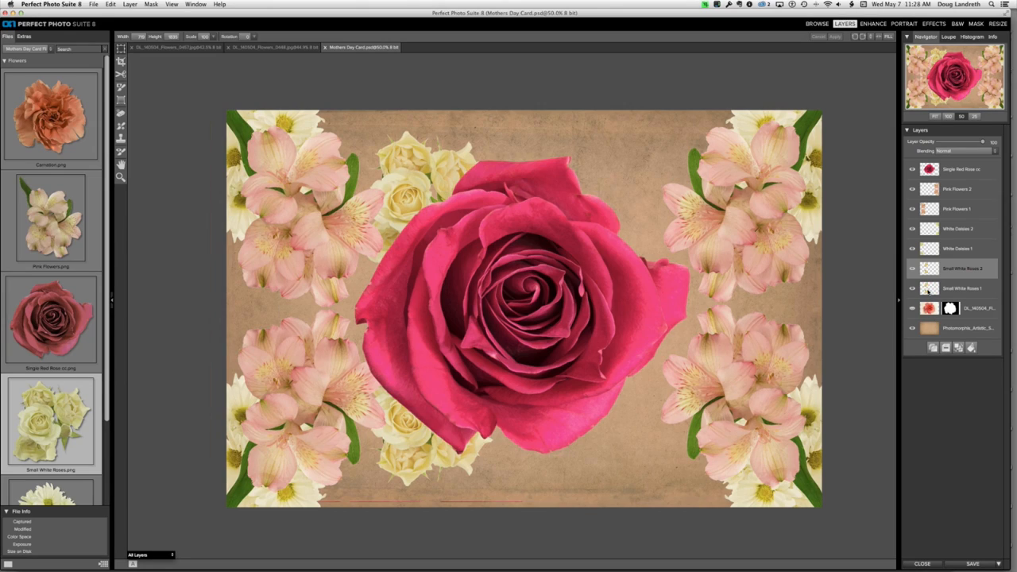
click(878, 38)
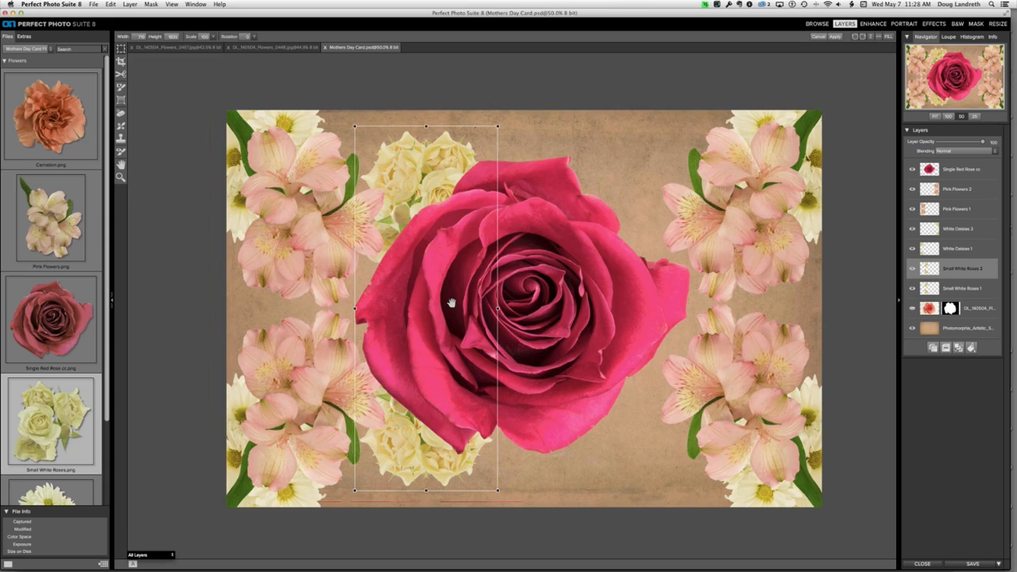
drag(472, 301, 642, 310)
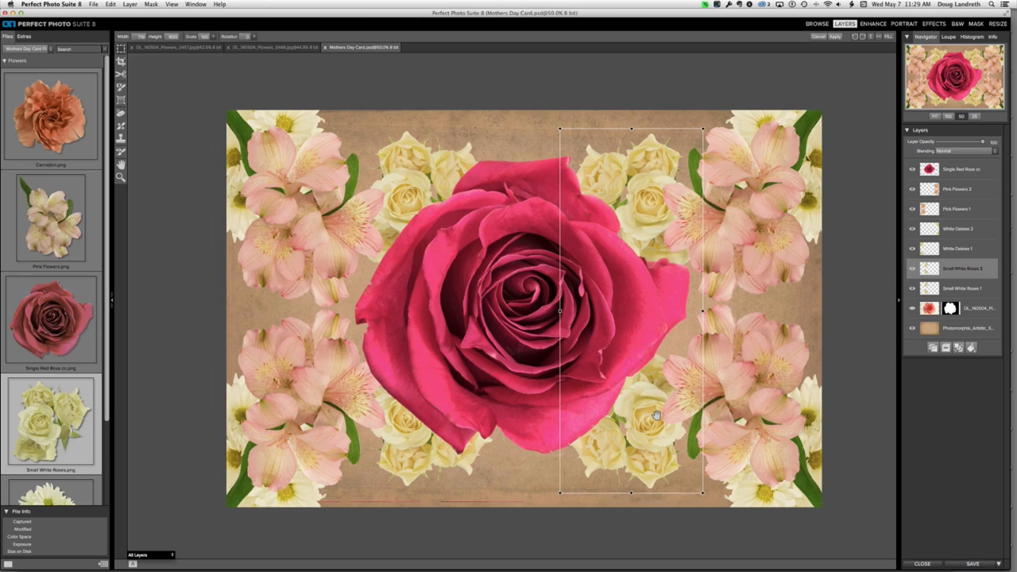
Nudge the right-hand white roses closer to the red rose and move their layer directly below Small White Roses 1.
drag(656, 416, 644, 415)
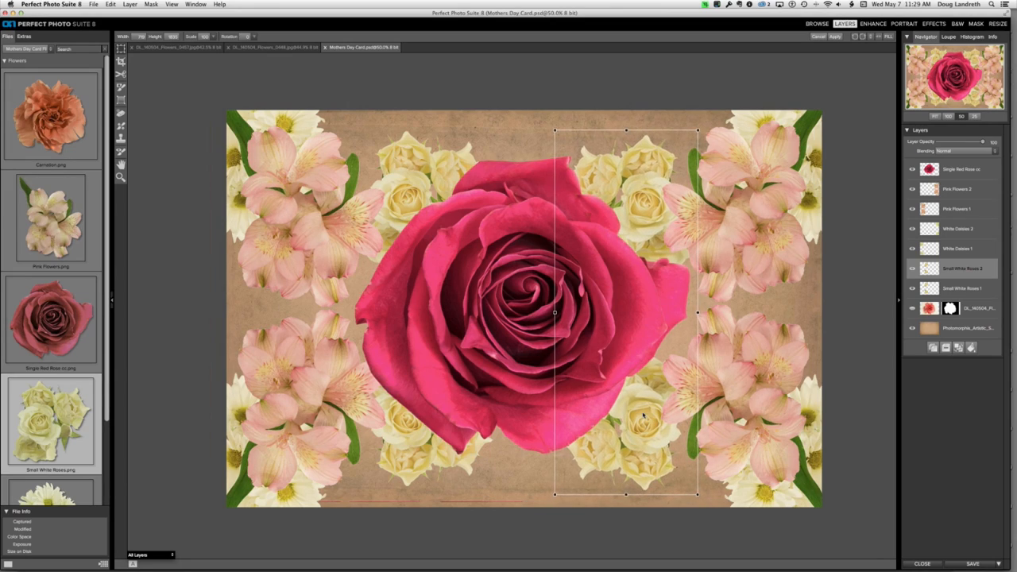
click(838, 38)
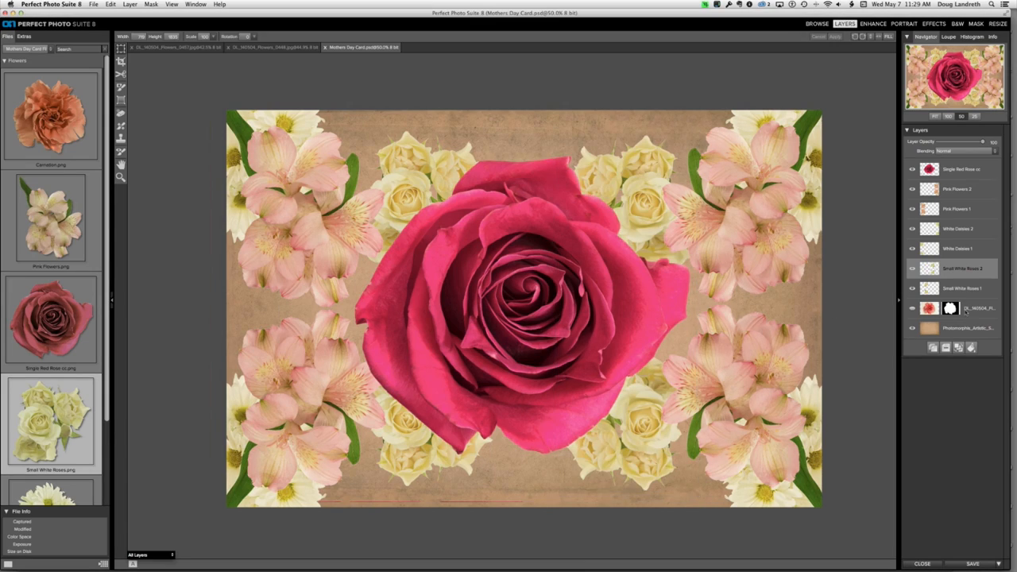
drag(953, 268, 925, 306)
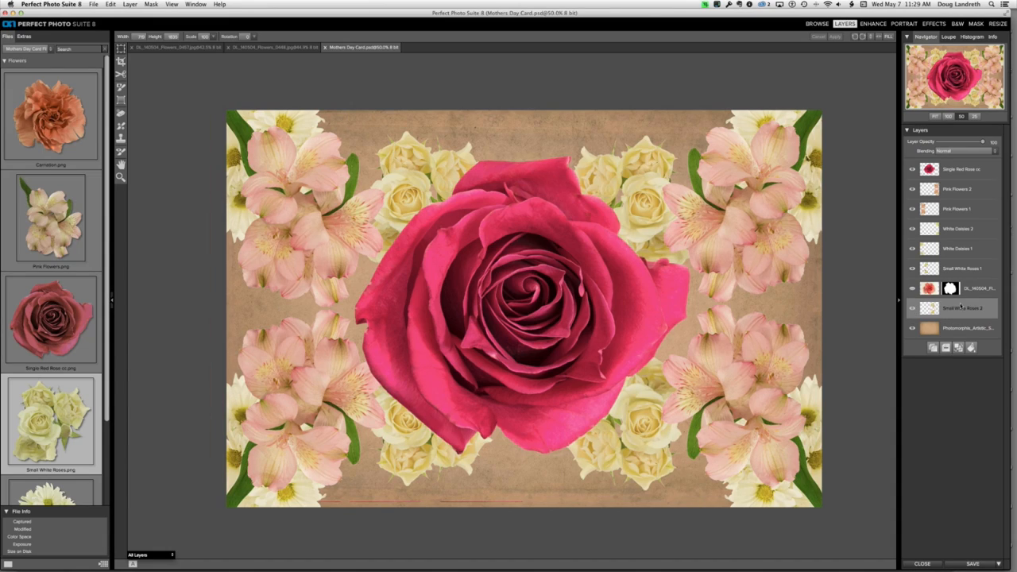
mouse_move(968, 303)
mouse_down()
mouse_move(962, 283)
mouse_move(964, 294)
mouse_up()
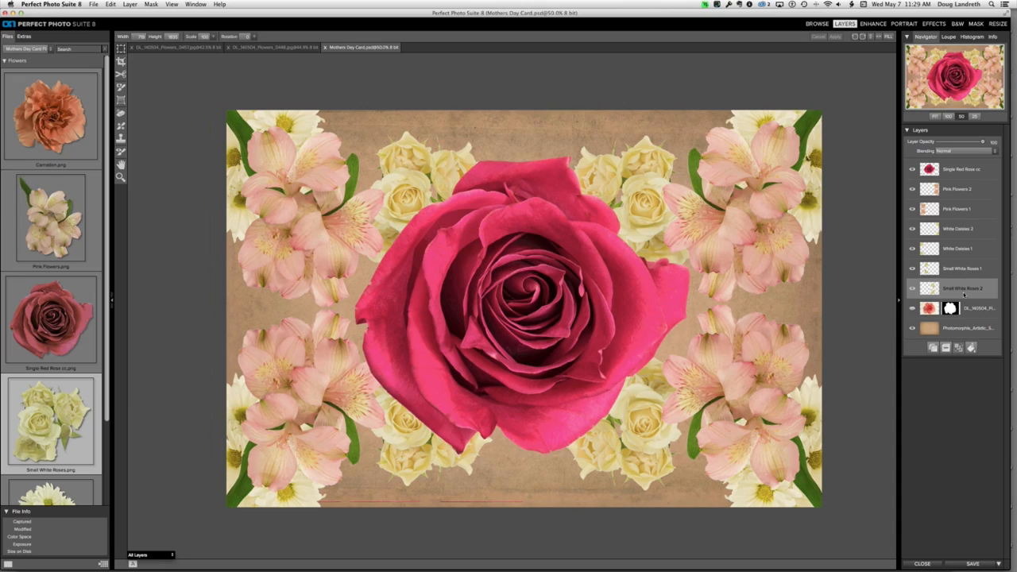
Show the masked carnation layer, scale it down, tilt it slightly, and place it behind the upper-left white roses and pink flowers.
click(912, 309)
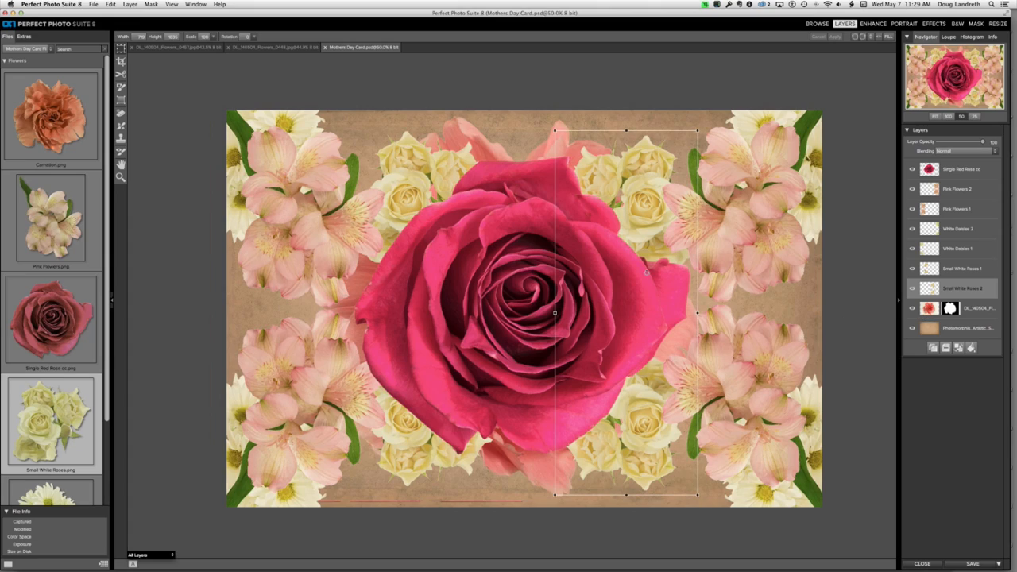
click(977, 309)
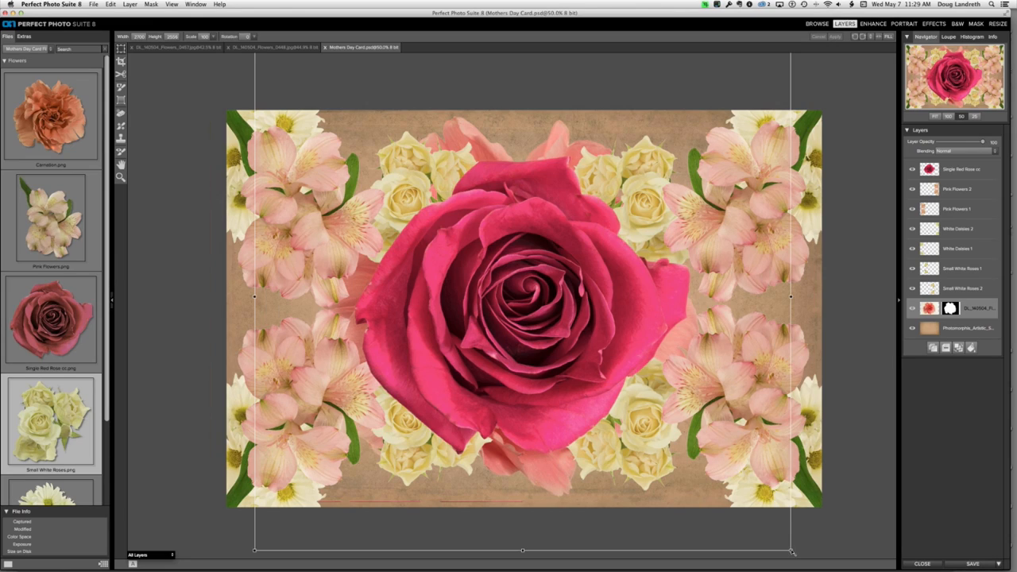
drag(791, 550, 632, 401)
drag(545, 325, 413, 161)
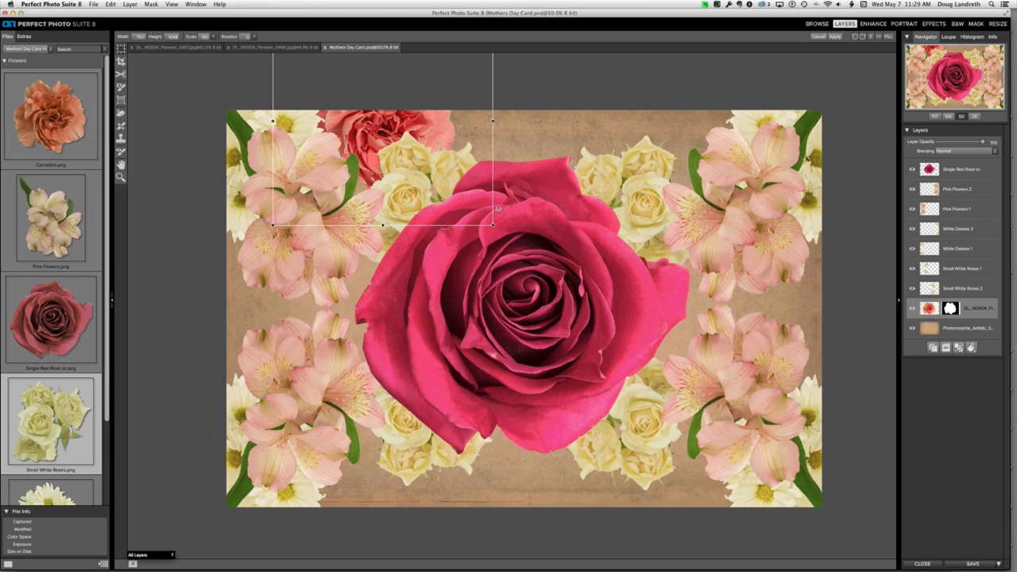
drag(494, 227, 497, 230)
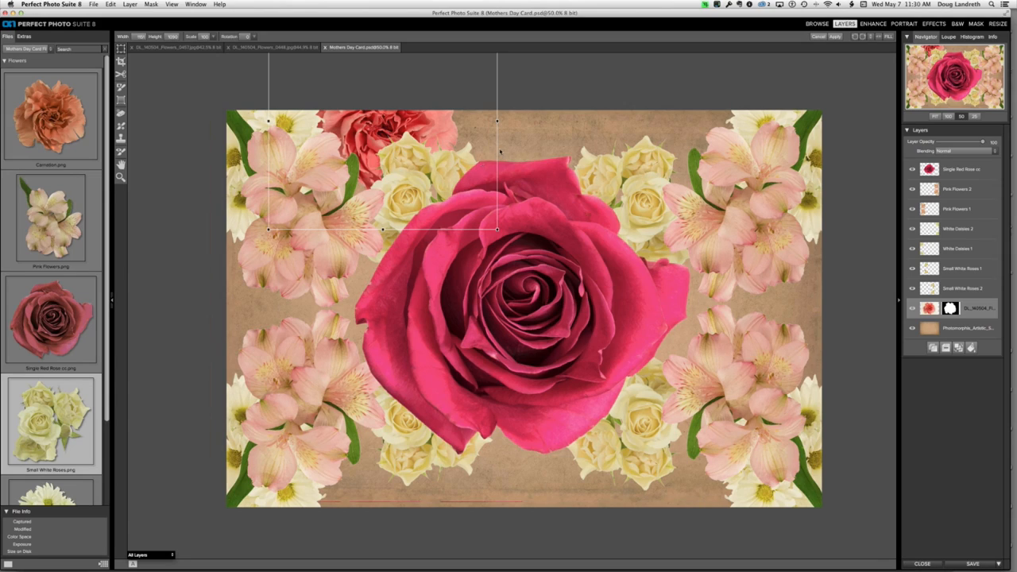
drag(499, 151, 465, 165)
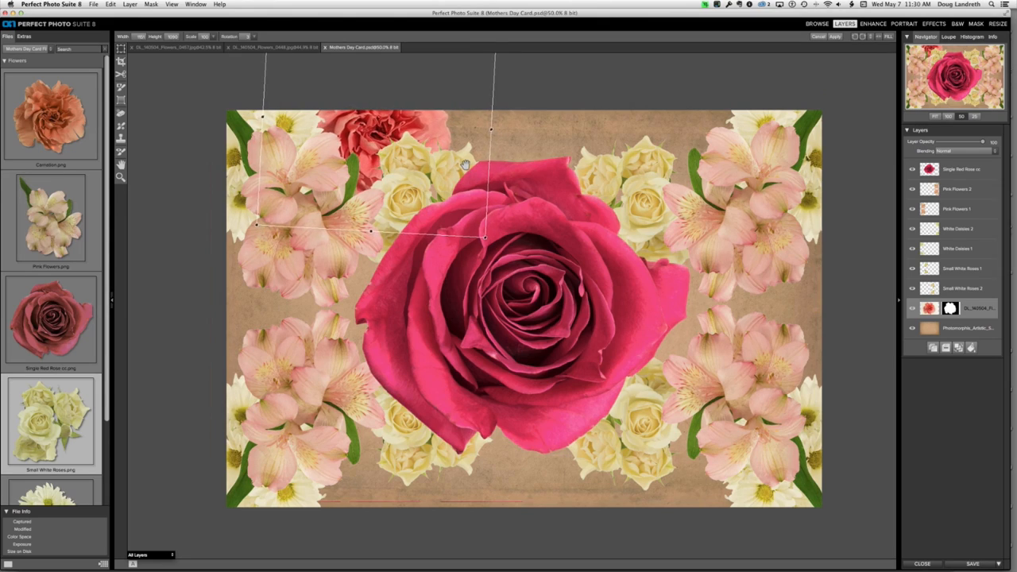
Apply the carnation's transform and fill the other three corners with mirrored copies of it.
click(835, 36)
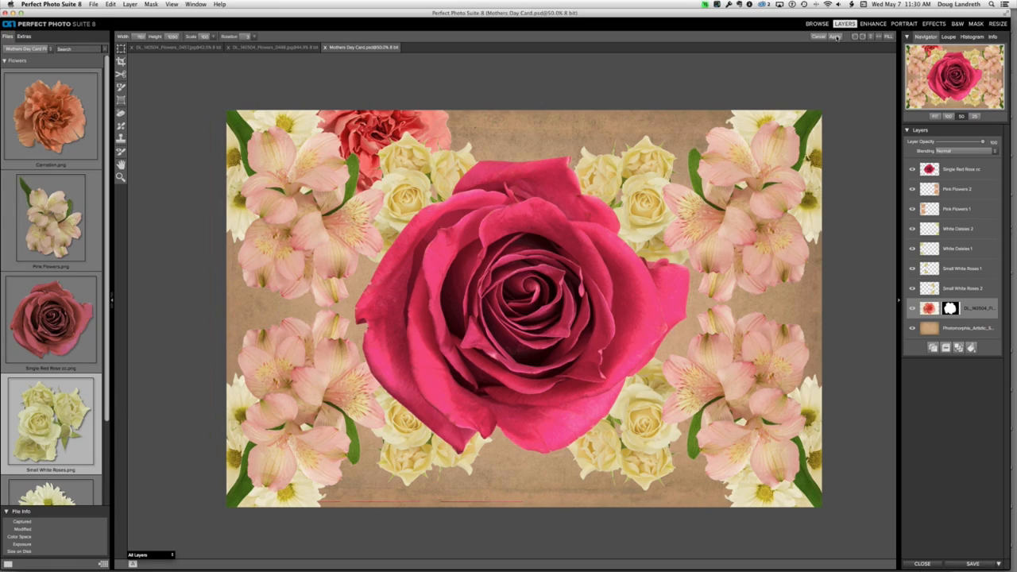
click(836, 37)
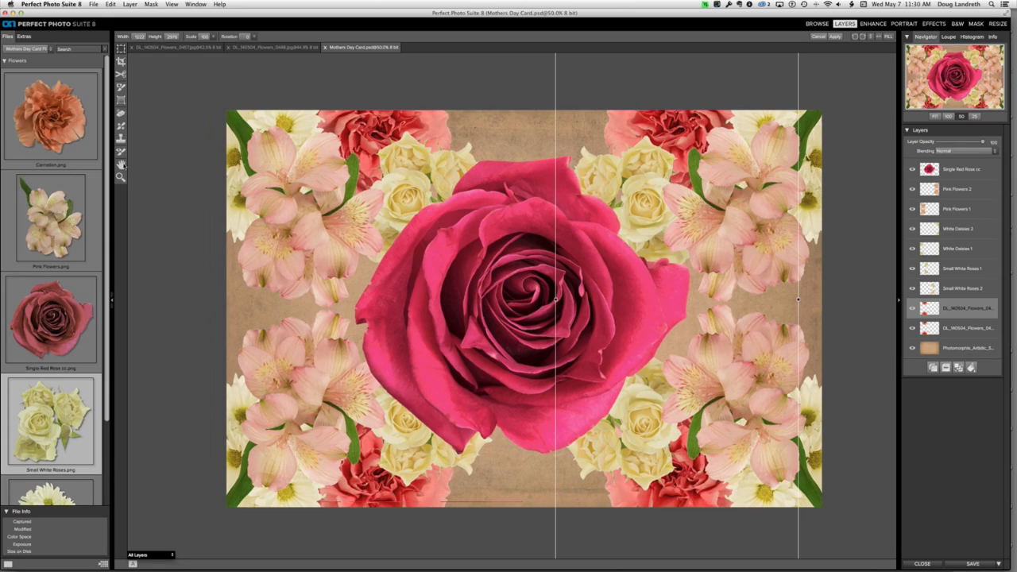
click(122, 165)
Add White Daisies.png as a layer, scale it down, and place it at the card's left edge behind the pink flowers.
drag(54, 440, 466, 257)
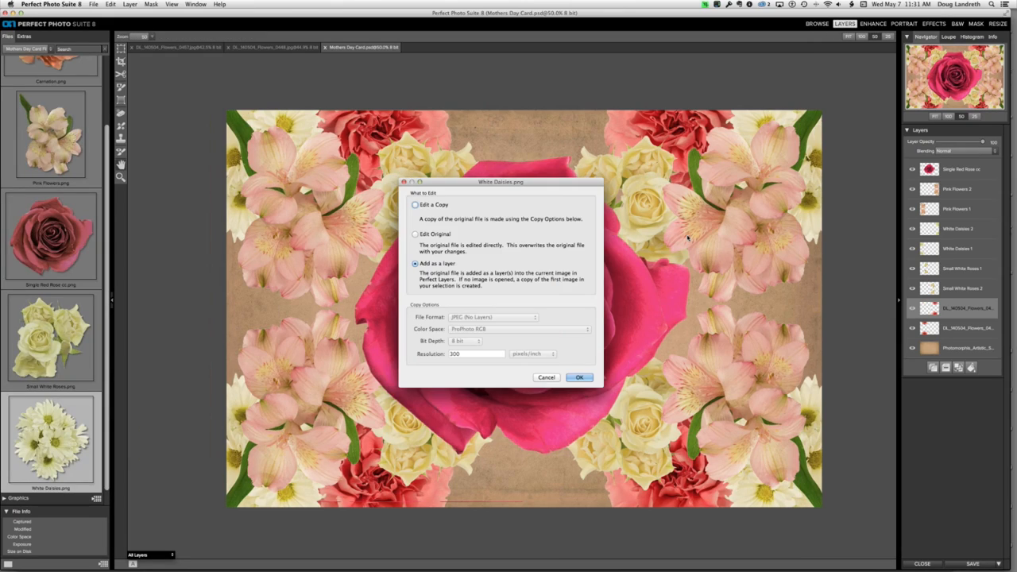
click(581, 377)
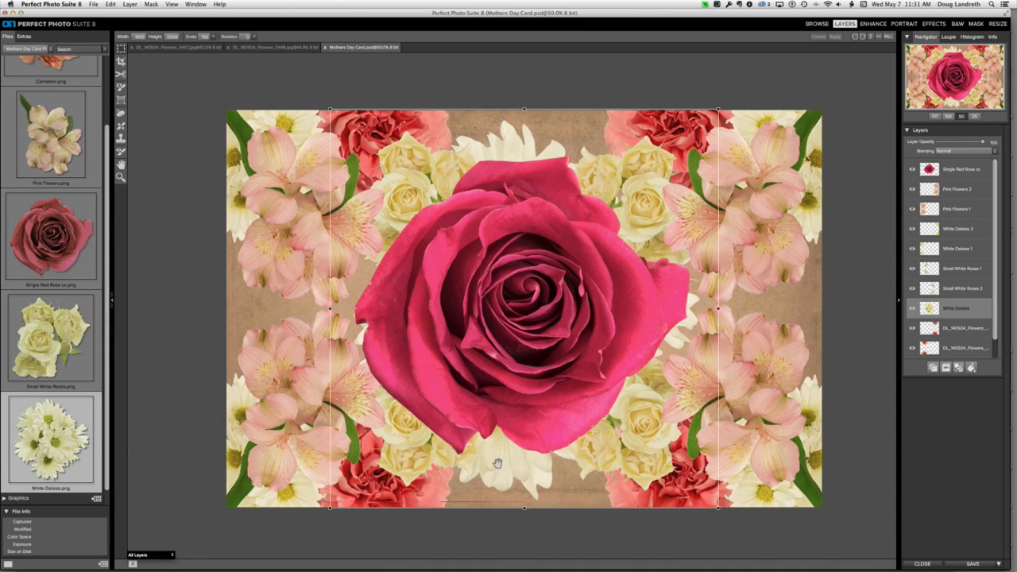
drag(498, 463, 306, 458)
drag(525, 504, 440, 419)
drag(399, 324, 326, 305)
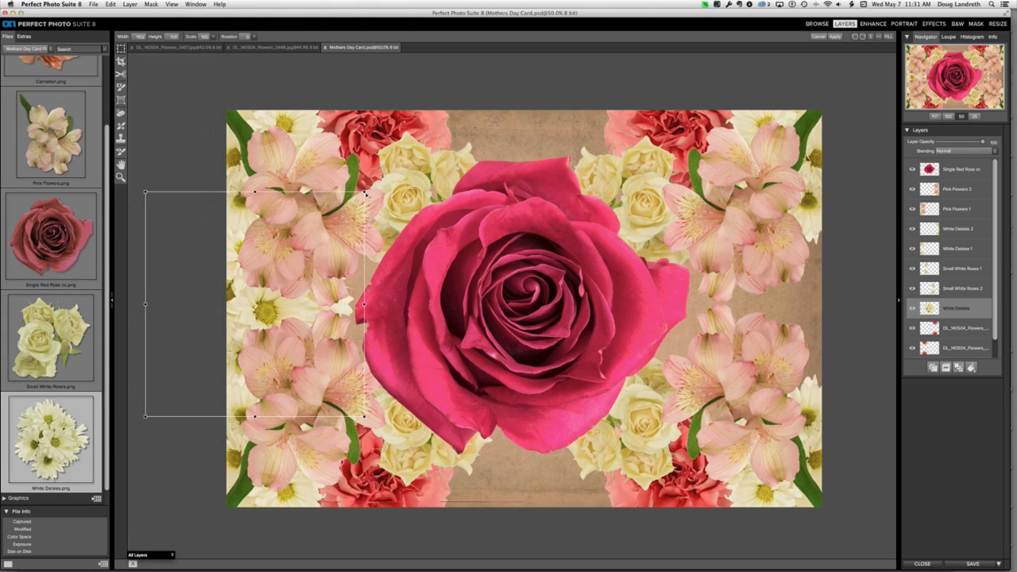
drag(366, 192, 379, 178)
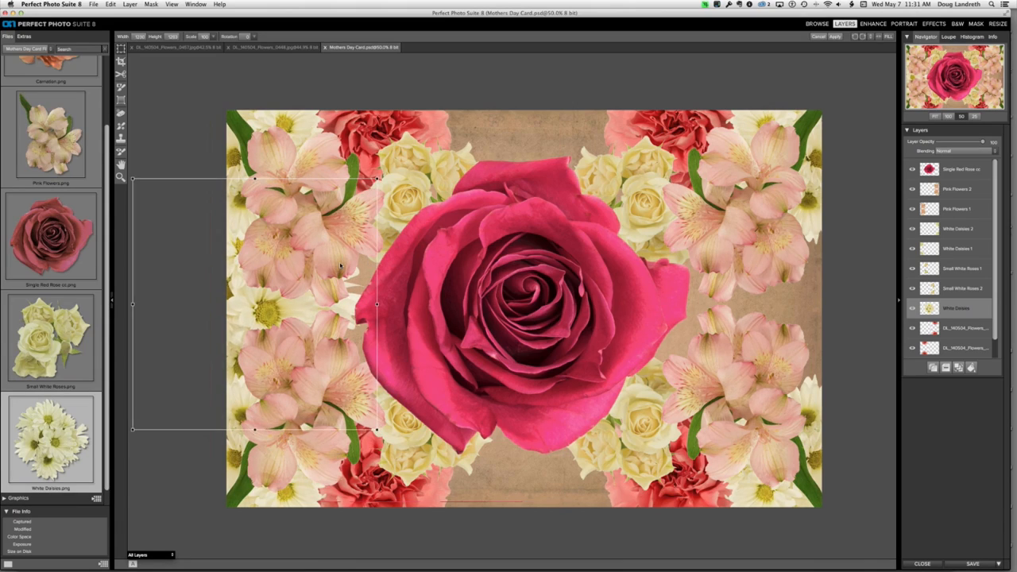
click(834, 36)
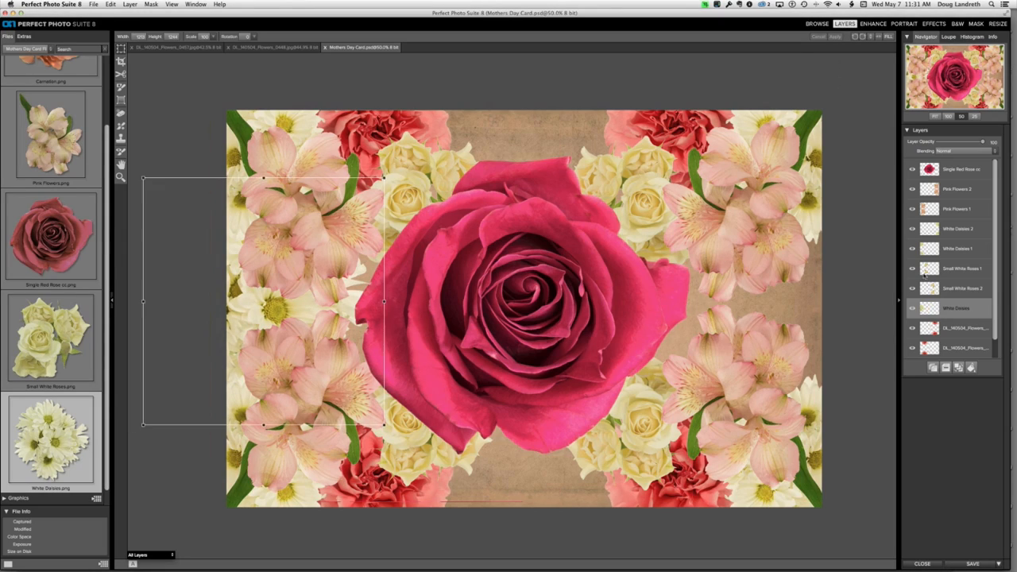
Duplicate the left-edge daisies, flip the copy horizontally, and place it at the card's right edge between the pink flowers.
click(933, 367)
click(878, 40)
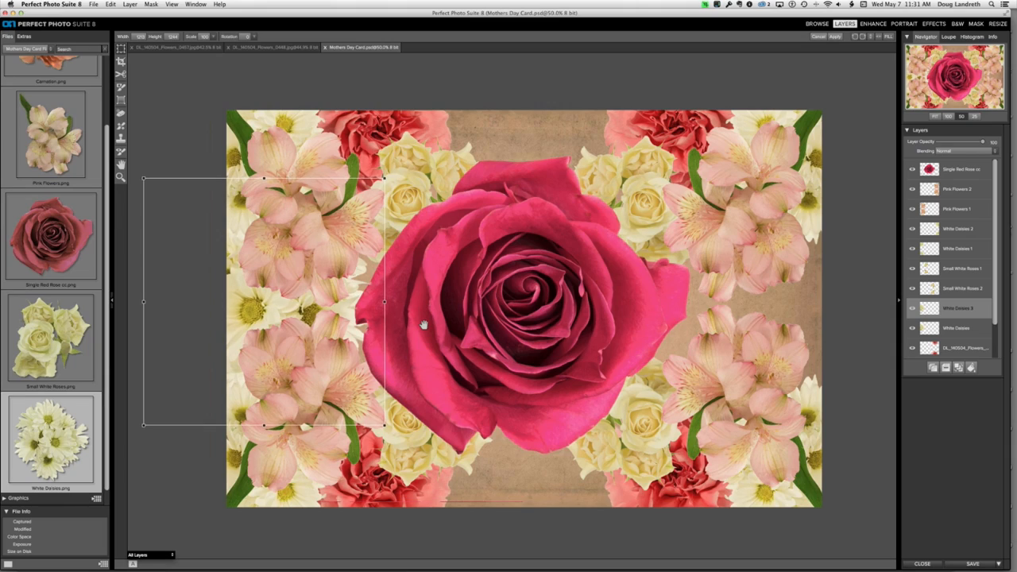
drag(423, 324, 856, 335)
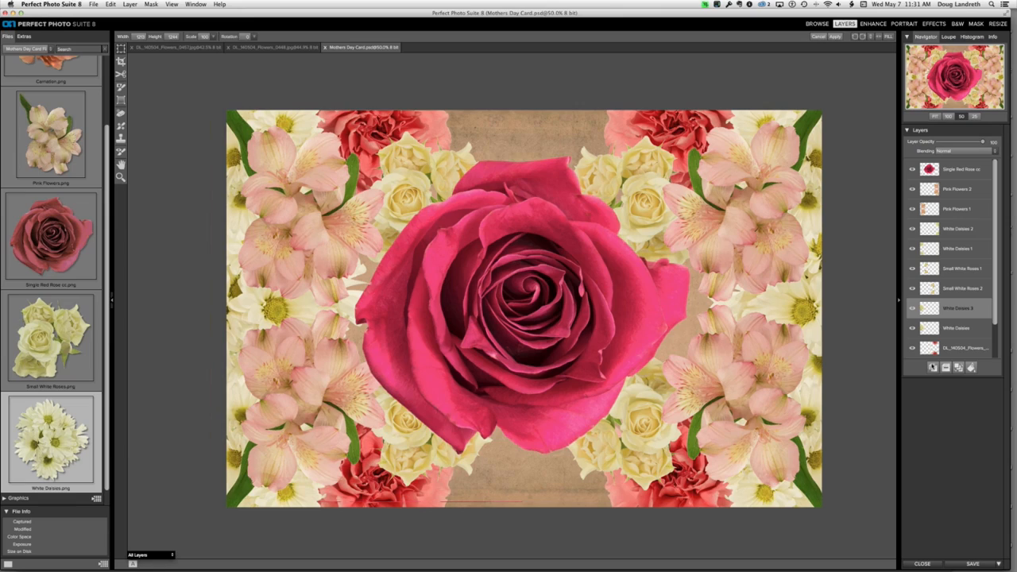
click(875, 314)
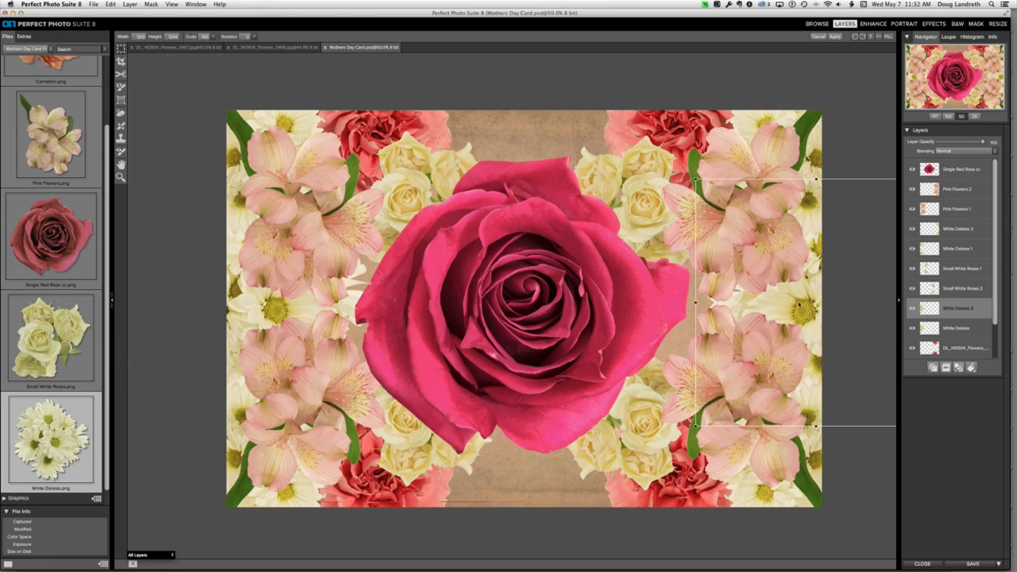
Duplicate the right-edge daisies, rotate the copy 90° counter-clockwise, and place it at the card's top centre behind the red rose.
click(933, 368)
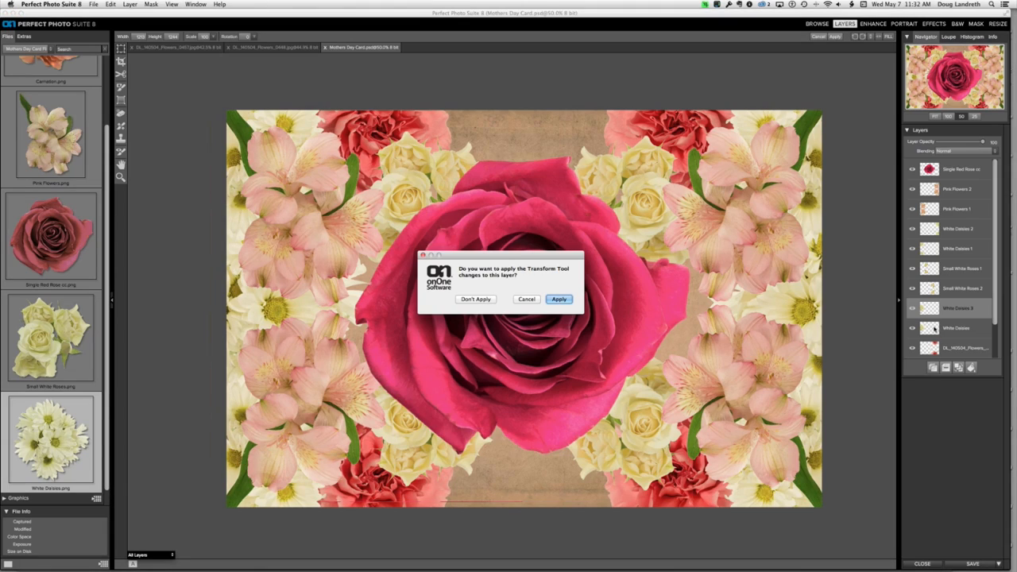
click(559, 299)
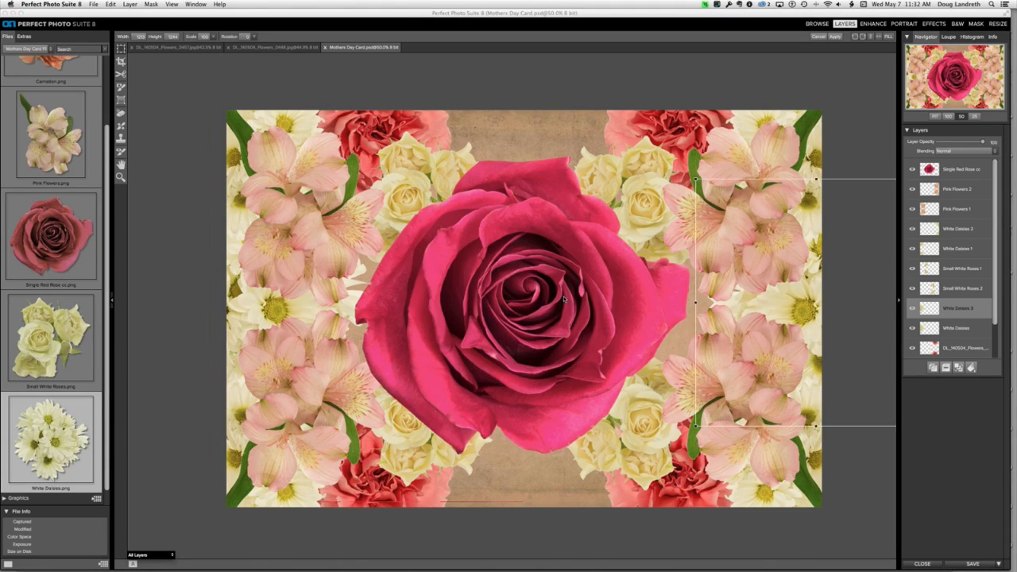
drag(804, 316, 572, 159)
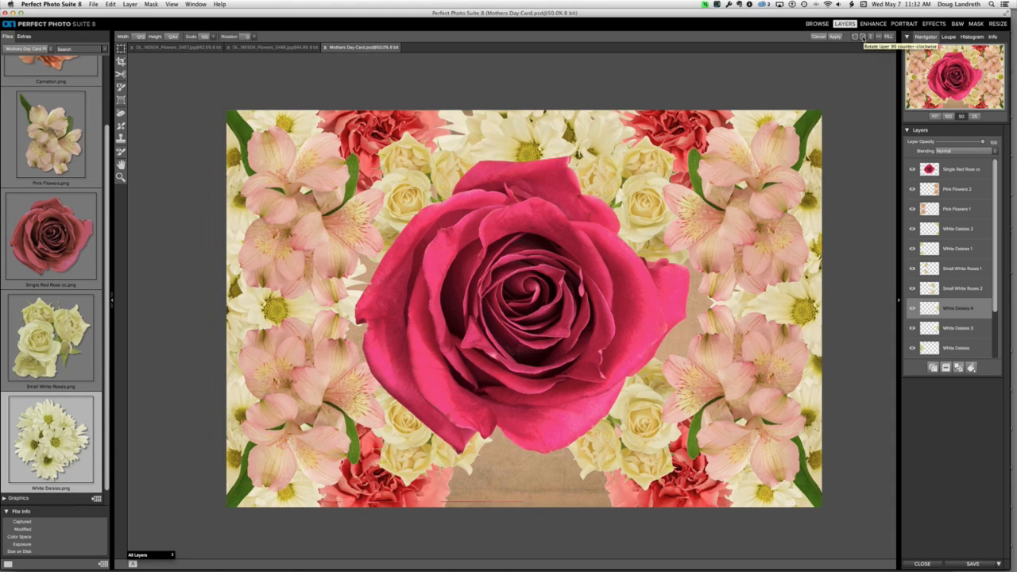
click(862, 37)
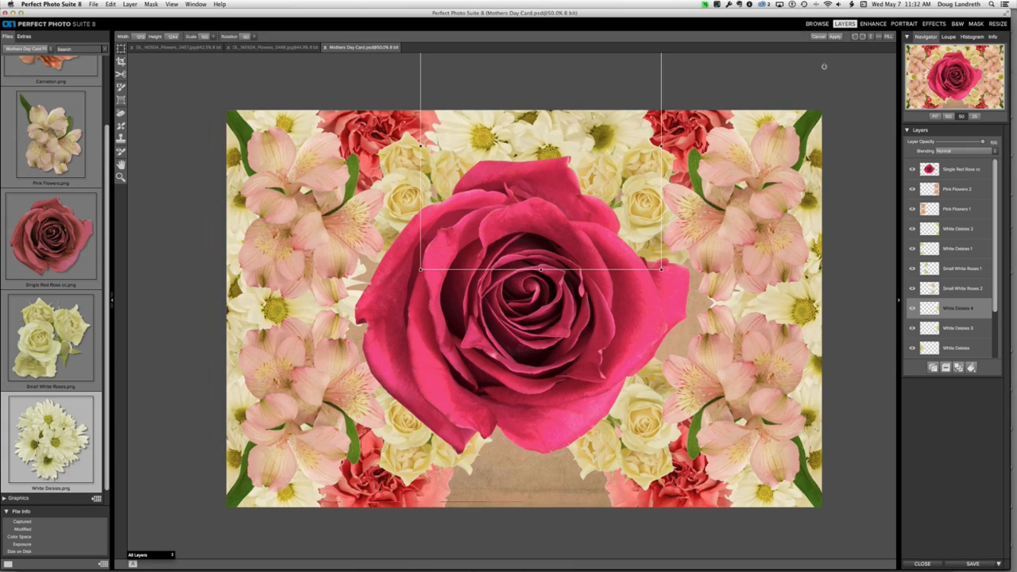
mouse_move(607, 126)
mouse_down()
mouse_move(601, 119)
mouse_move(598, 134)
mouse_up()
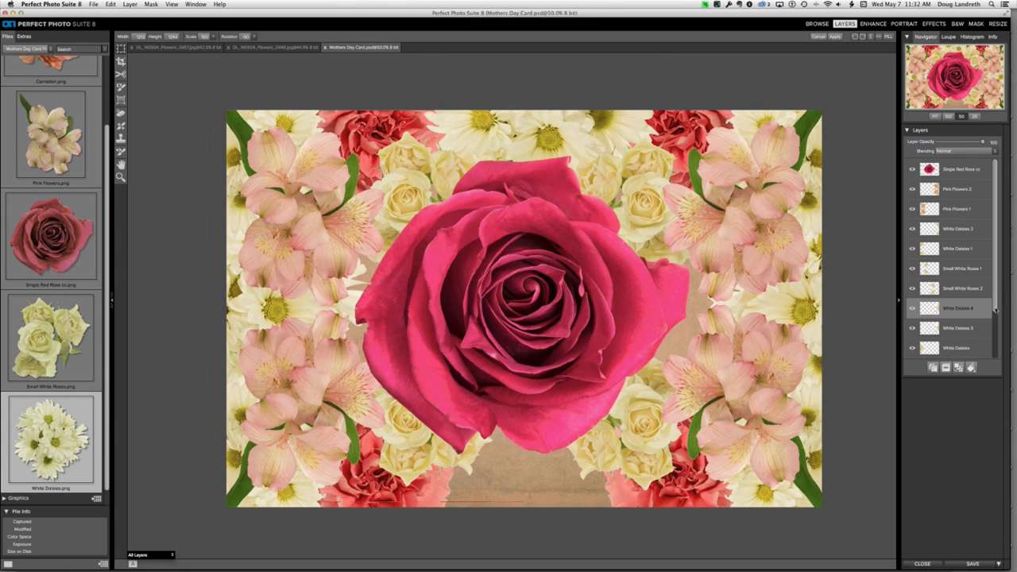
Move the White Daisies 4 layer below both carnation layers and apply its transform.
scroll(995, 309, down, 3)
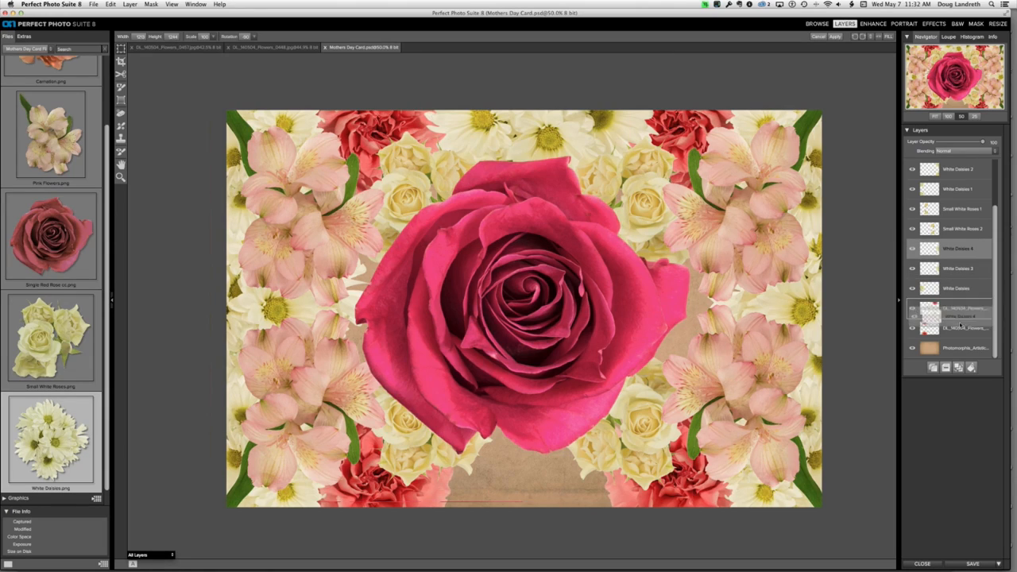
drag(957, 249, 962, 335)
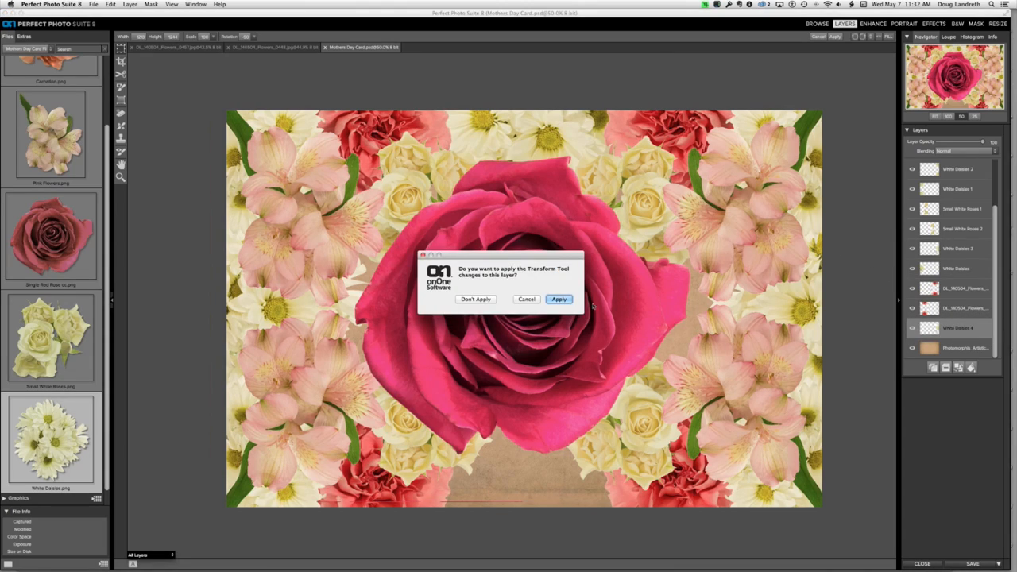
click(559, 300)
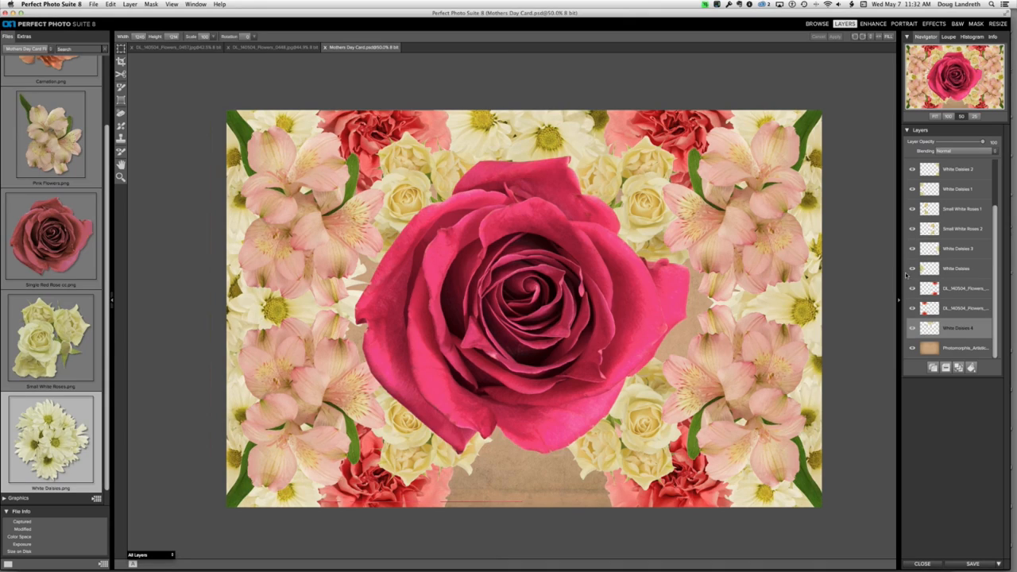
Duplicate the top-centre daisies and place the copy at the card's bottom centre behind the red rose.
click(933, 367)
drag(559, 199, 555, 515)
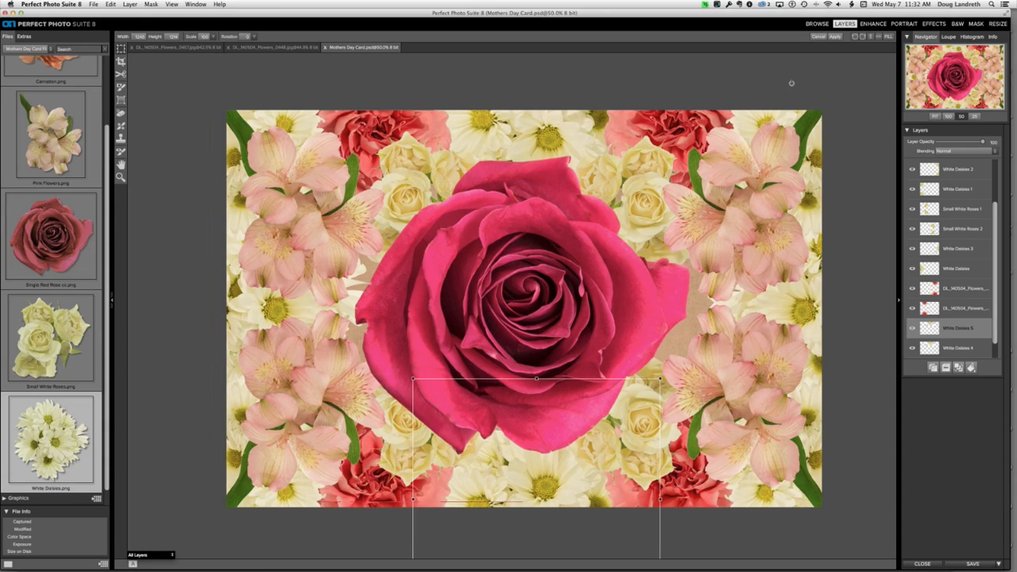
click(836, 37)
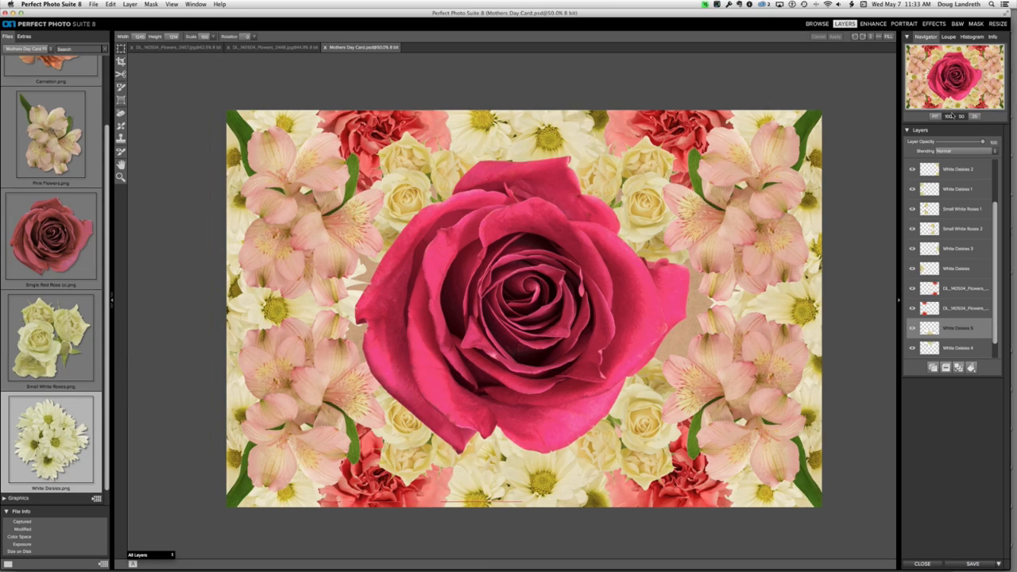
Inspect the red rose and surrounding flowers at 100%, and check the whole card's composition.
click(949, 116)
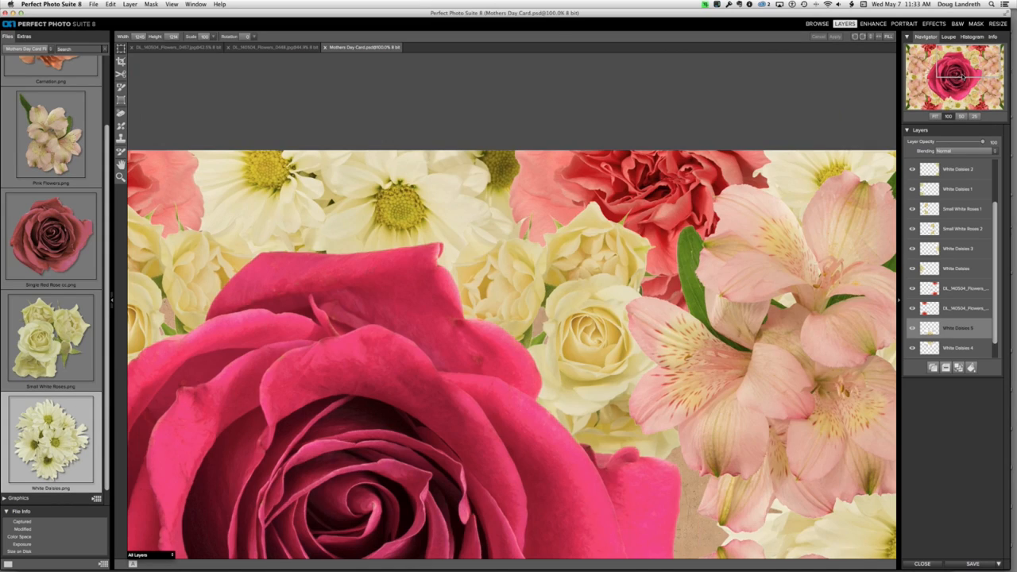
click(960, 77)
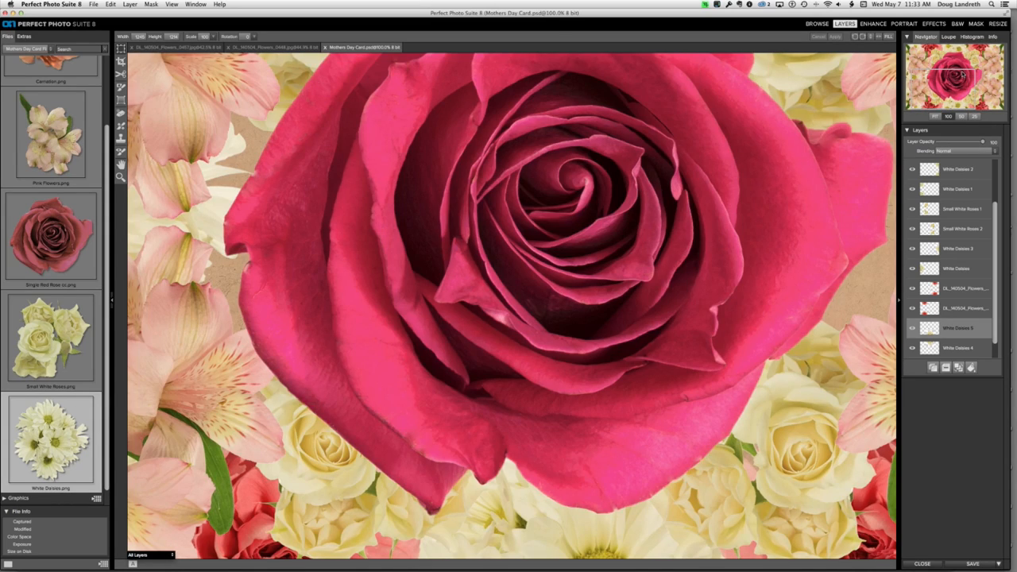
click(957, 75)
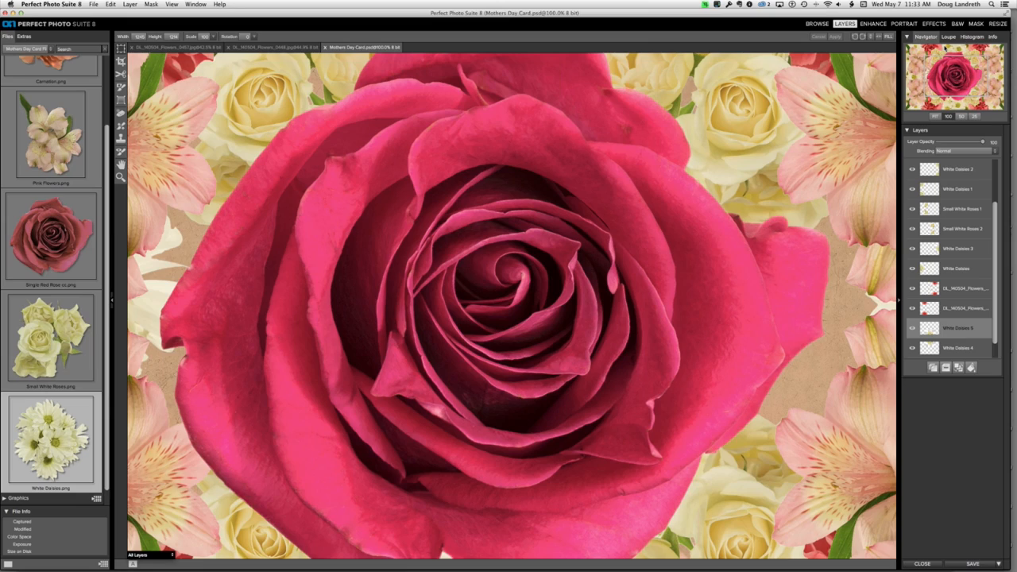
drag(867, 230, 879, 200)
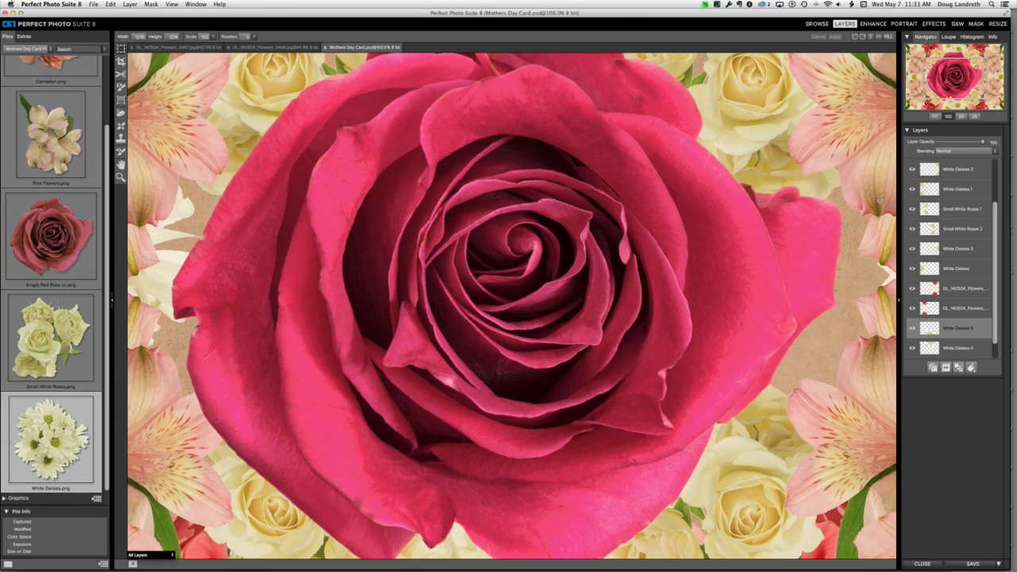
double_click(121, 164)
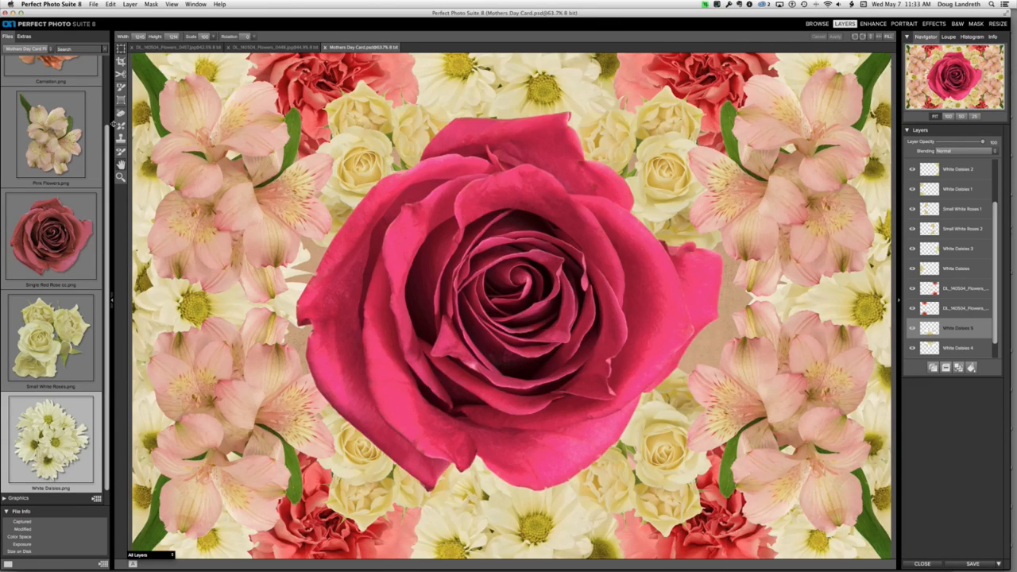
key(super+minus)
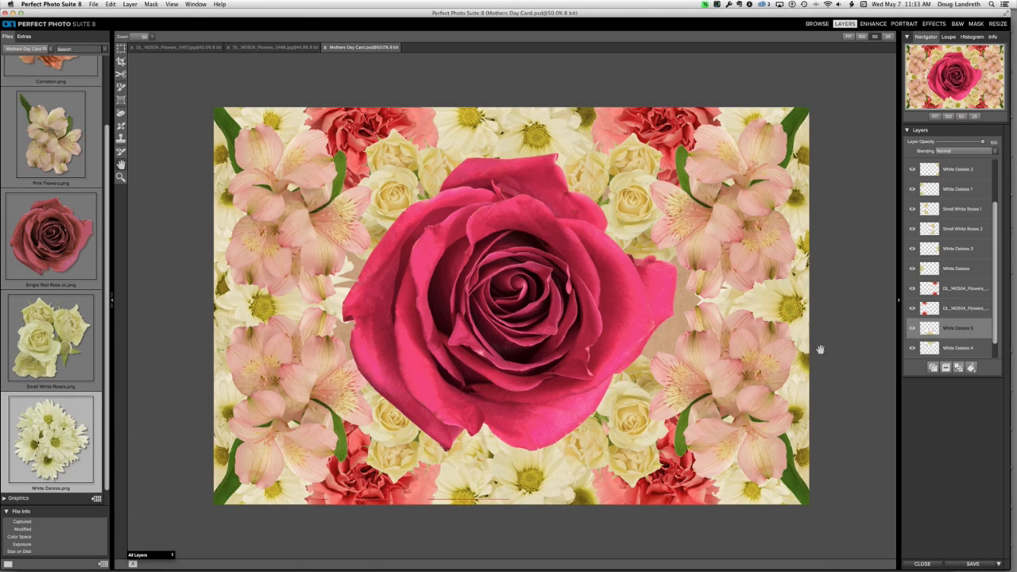
Duplicate the textured background layer and move the copy to the top of the layer stack.
scroll(962, 349, down, 1)
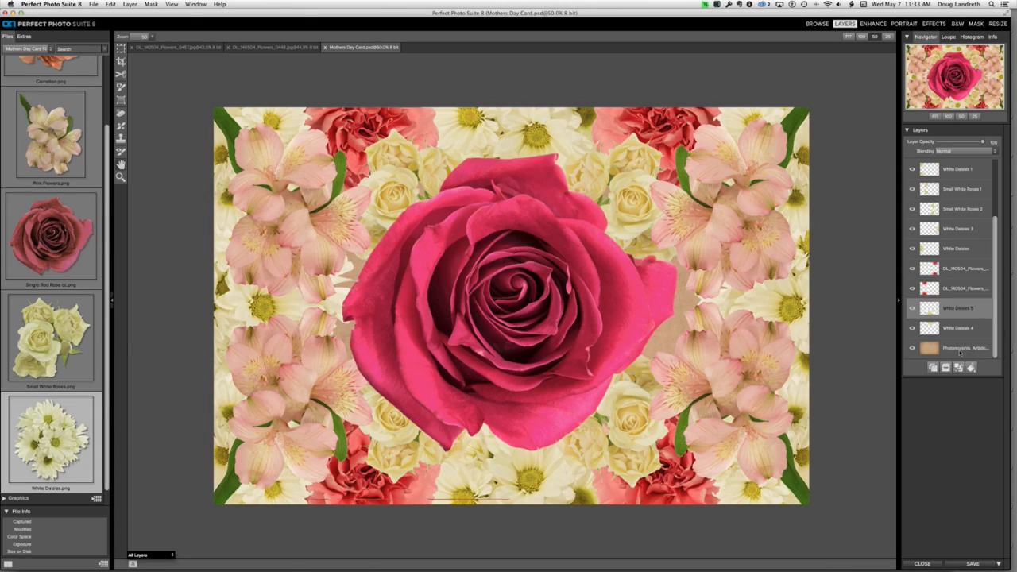
click(960, 349)
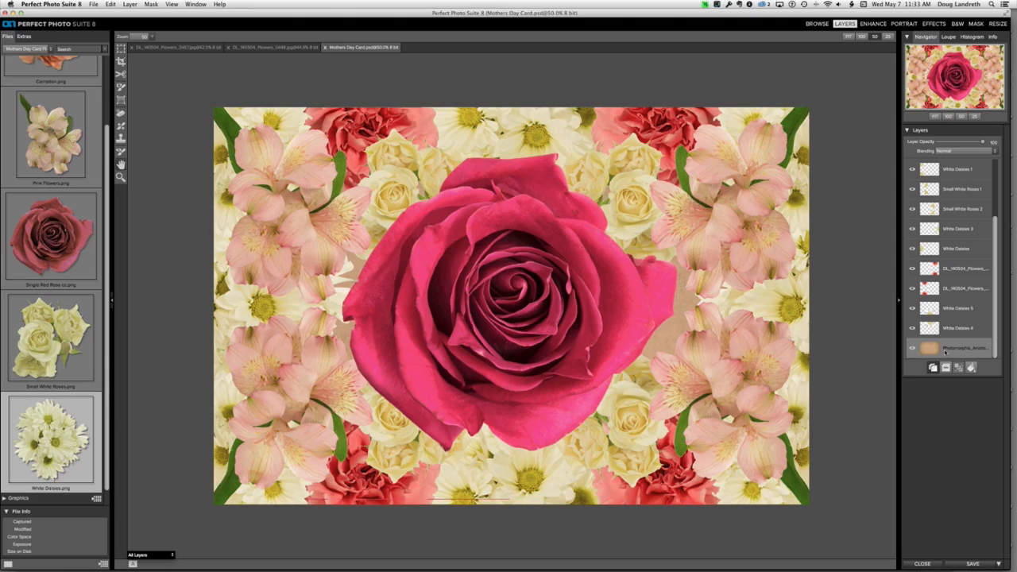
drag(958, 349, 958, 165)
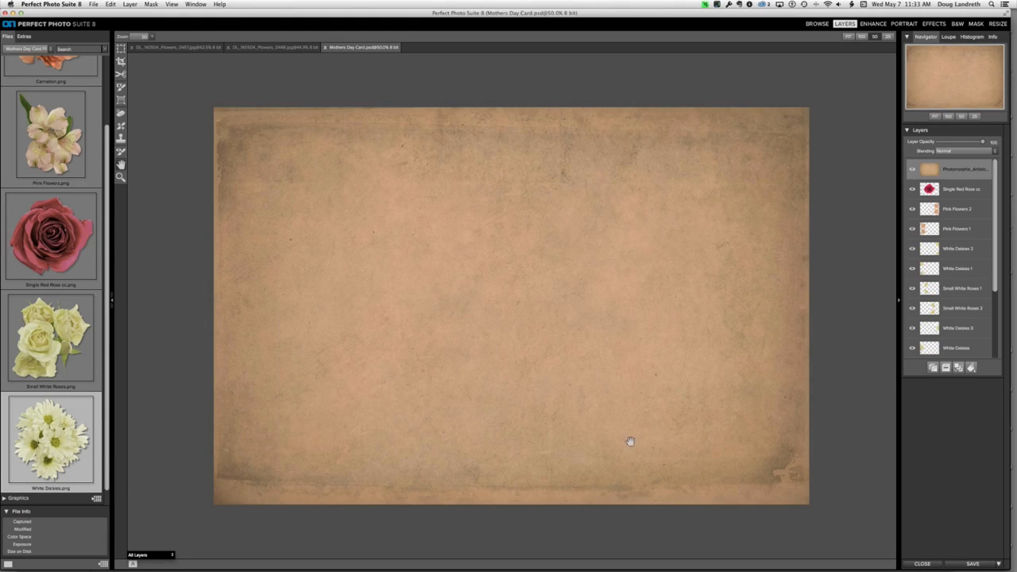
Set the top texture copy's blending mode to Multiply and its opacity to 72.
click(960, 154)
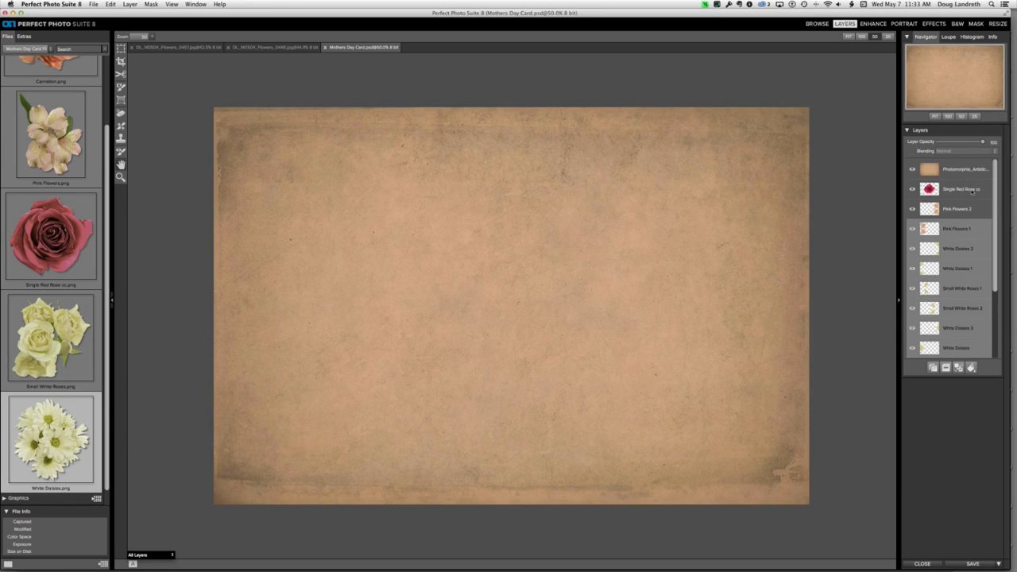
shift+click(967, 168)
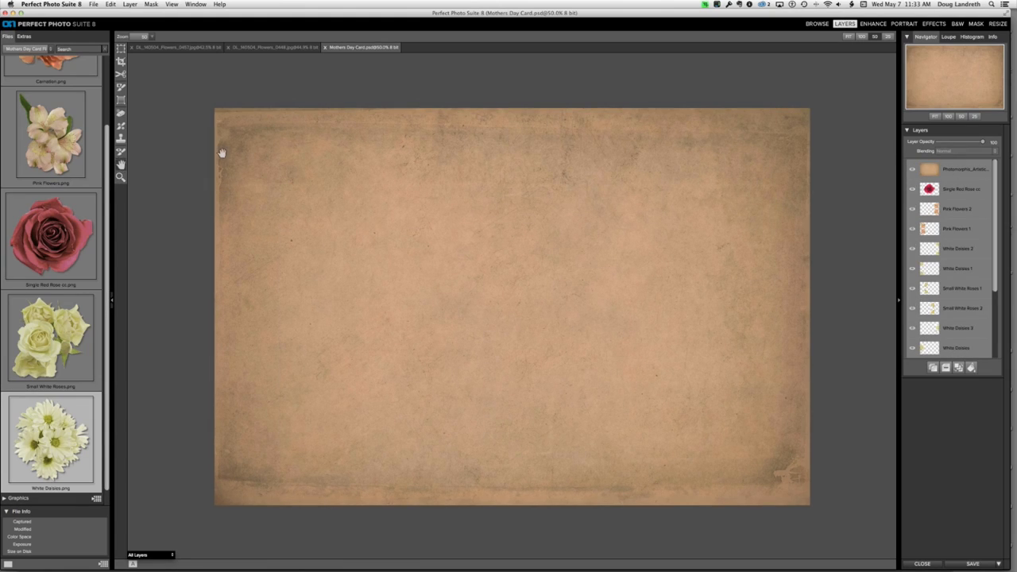
click(949, 171)
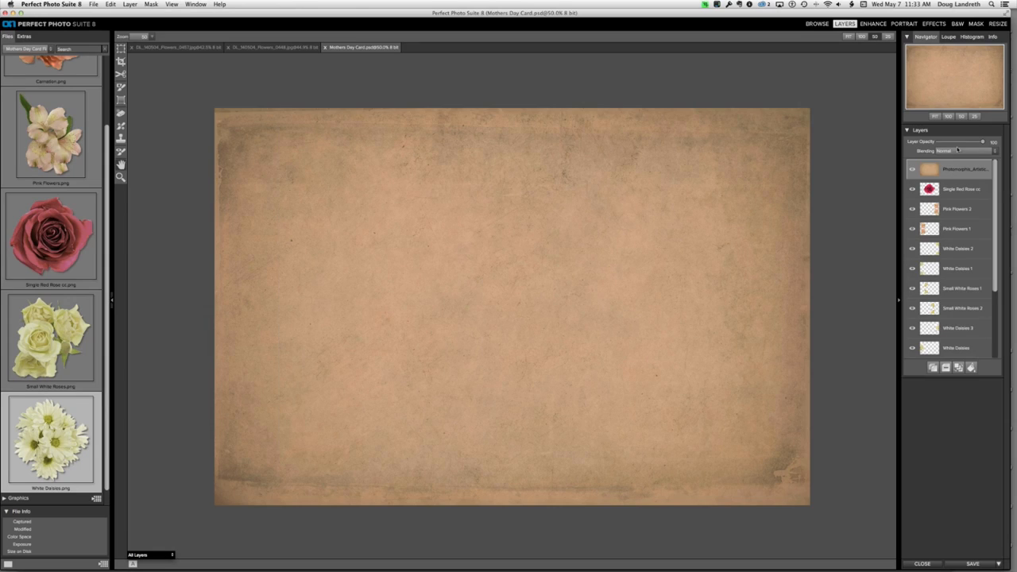
click(952, 152)
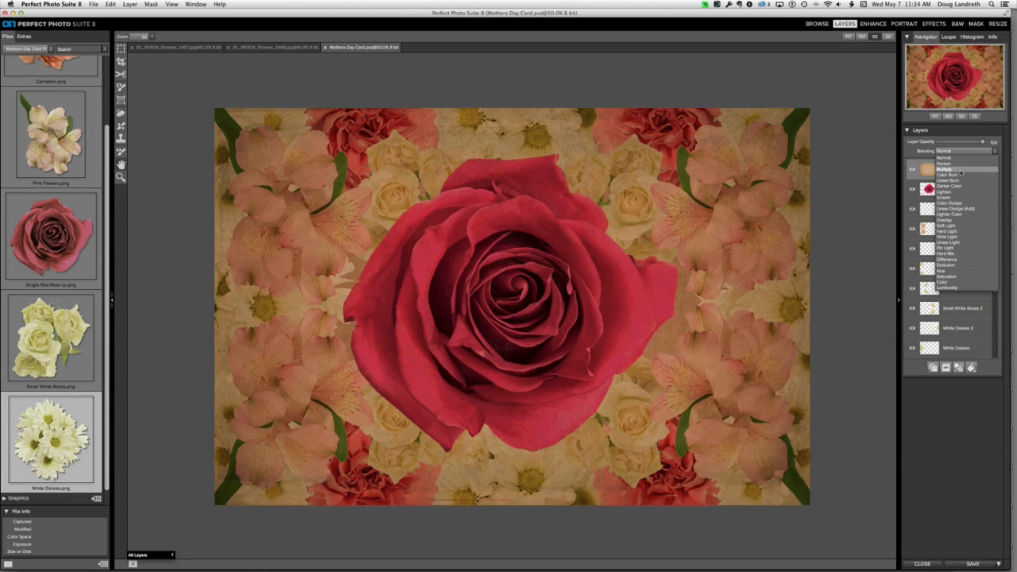
click(960, 170)
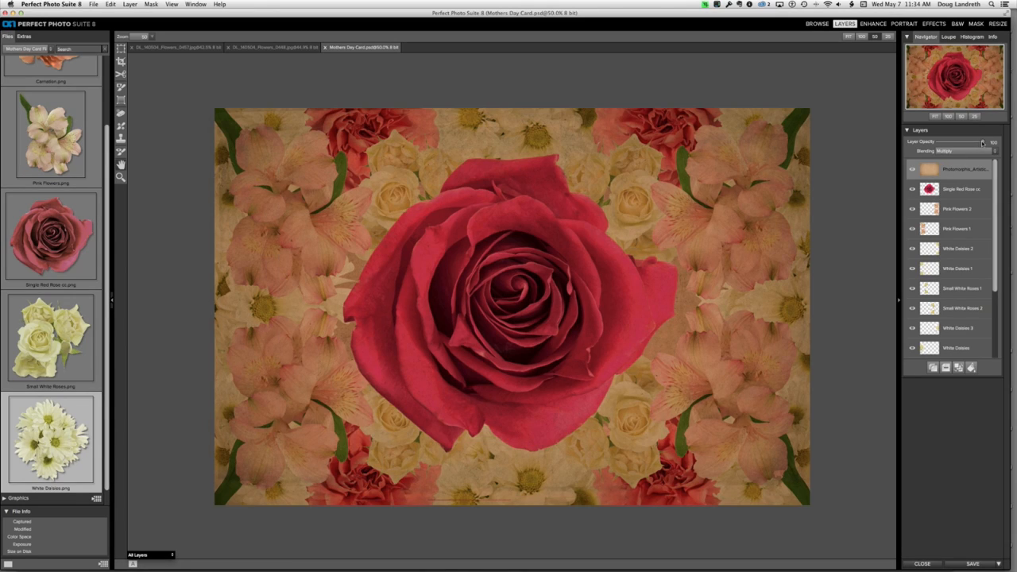
drag(982, 143, 969, 144)
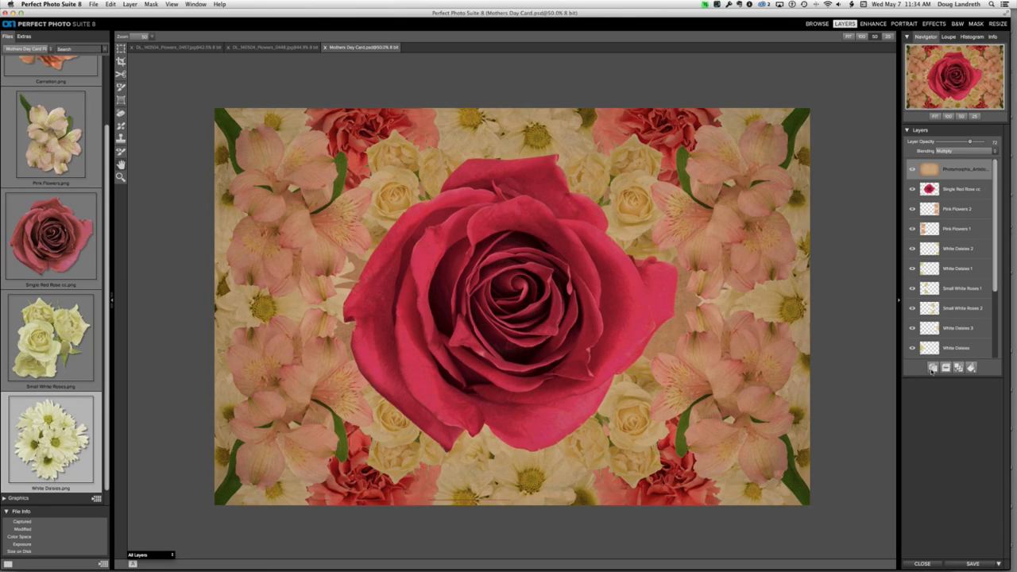
Duplicate the Multiply texture layer and set the copy's blending mode to Soft Light.
click(933, 367)
click(965, 150)
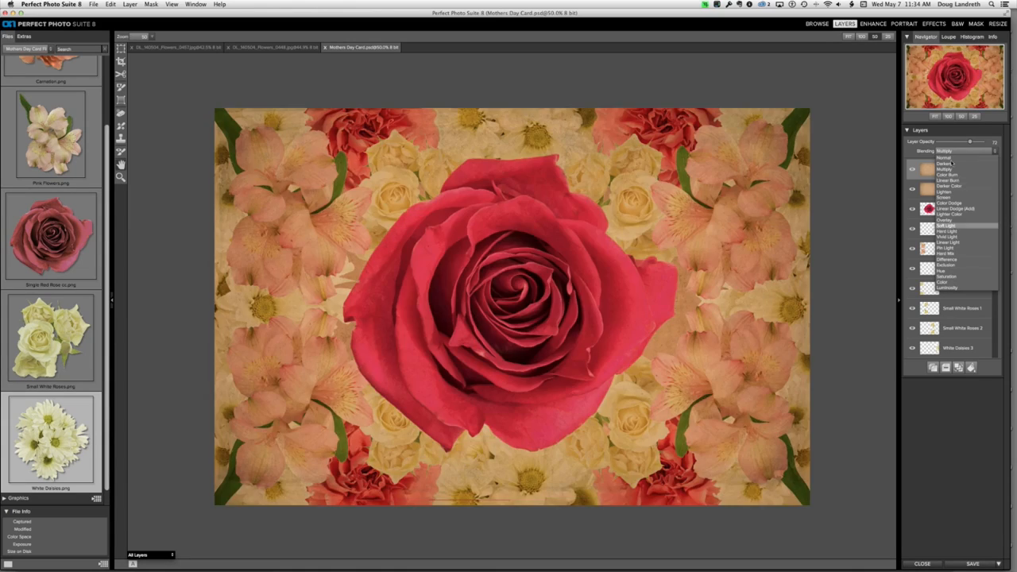
click(946, 225)
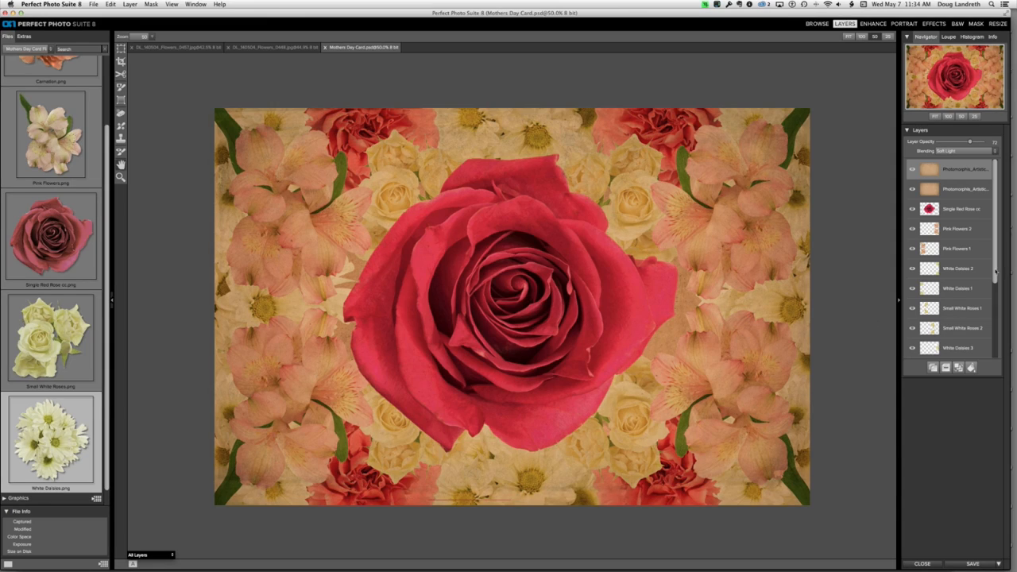
Add a color fill layer directly beneath the red rose, above the pink flowers, with a black fill color.
drag(996, 278, 997, 335)
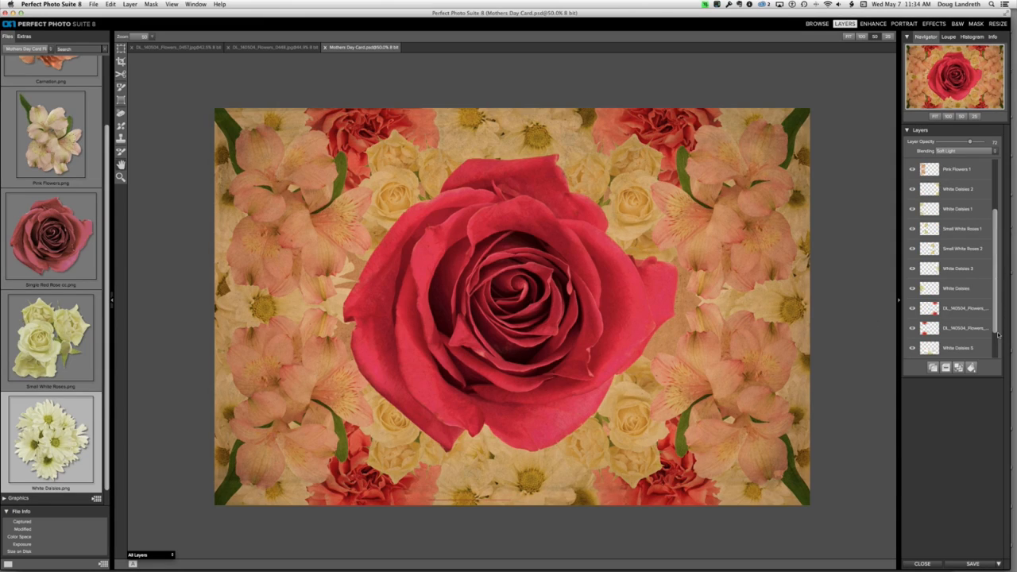
scroll(997, 335, up, 5)
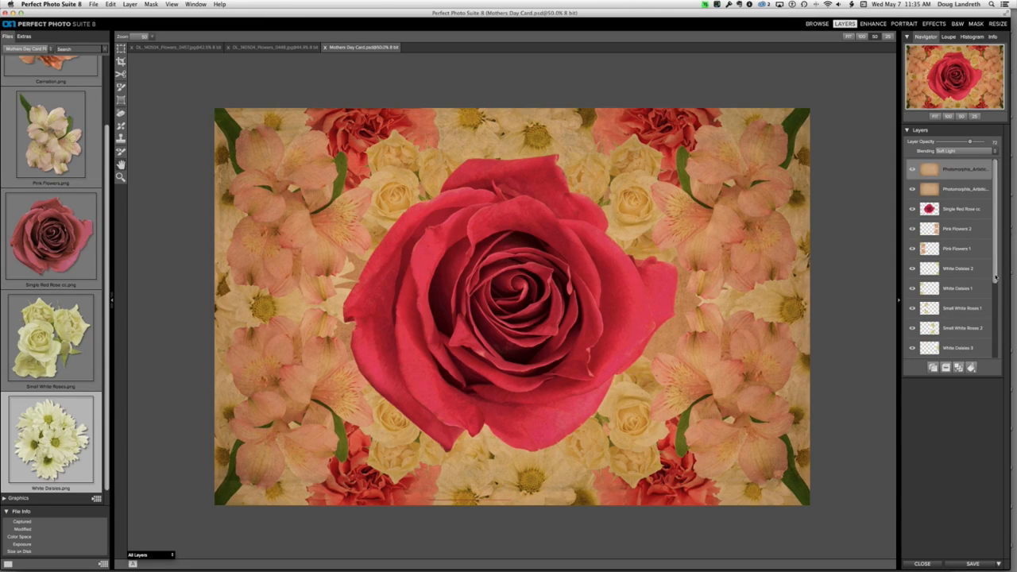
click(971, 211)
click(966, 229)
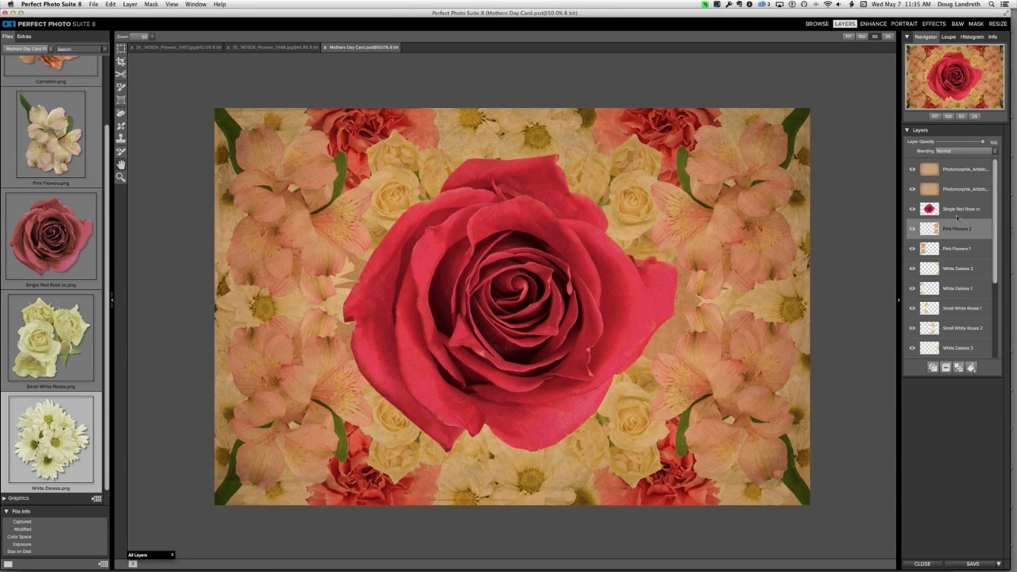
click(970, 367)
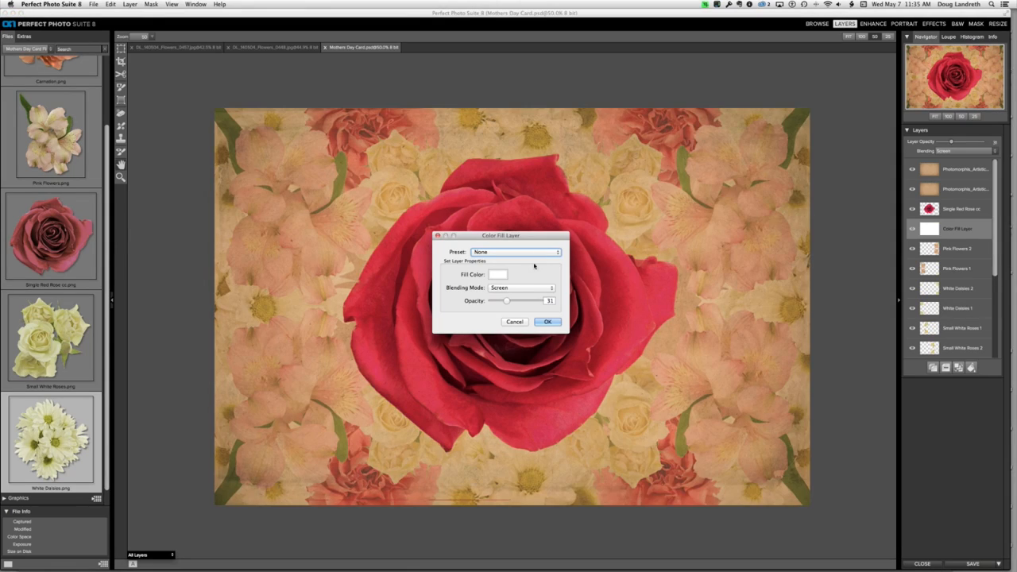
click(497, 276)
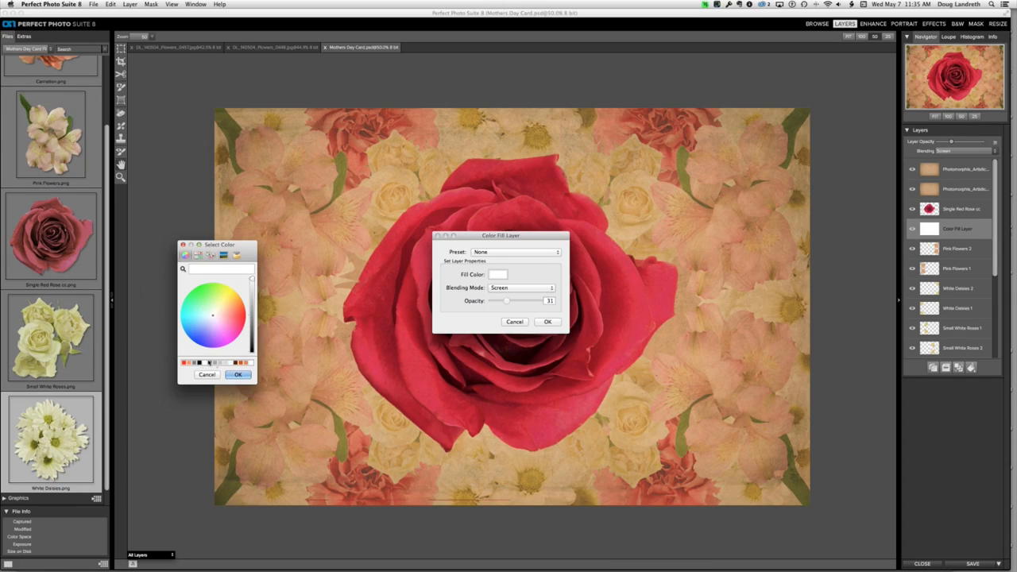
click(201, 363)
click(237, 374)
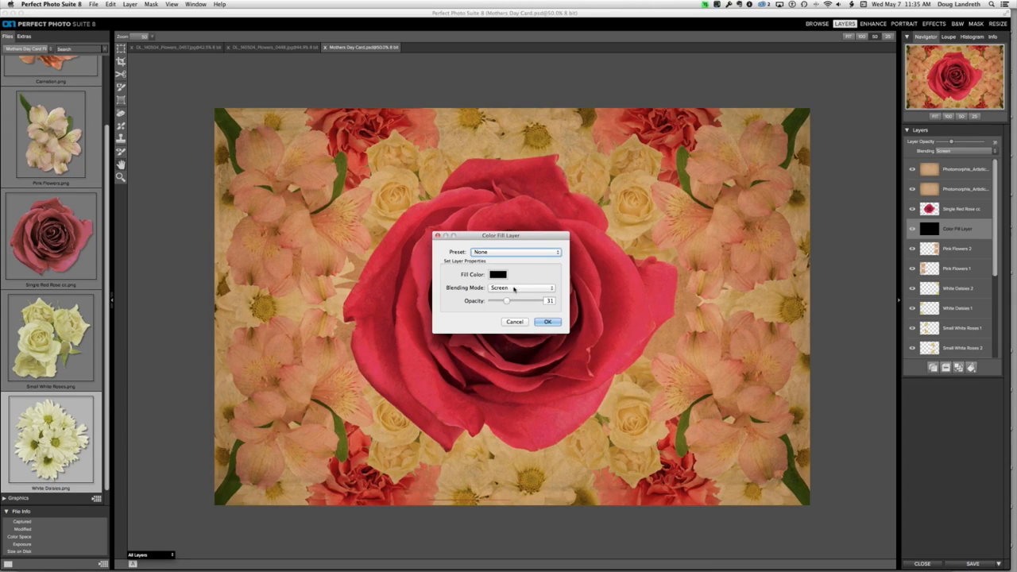
Set the black fill layer to Multiply blending at 100 opacity and create it.
click(513, 288)
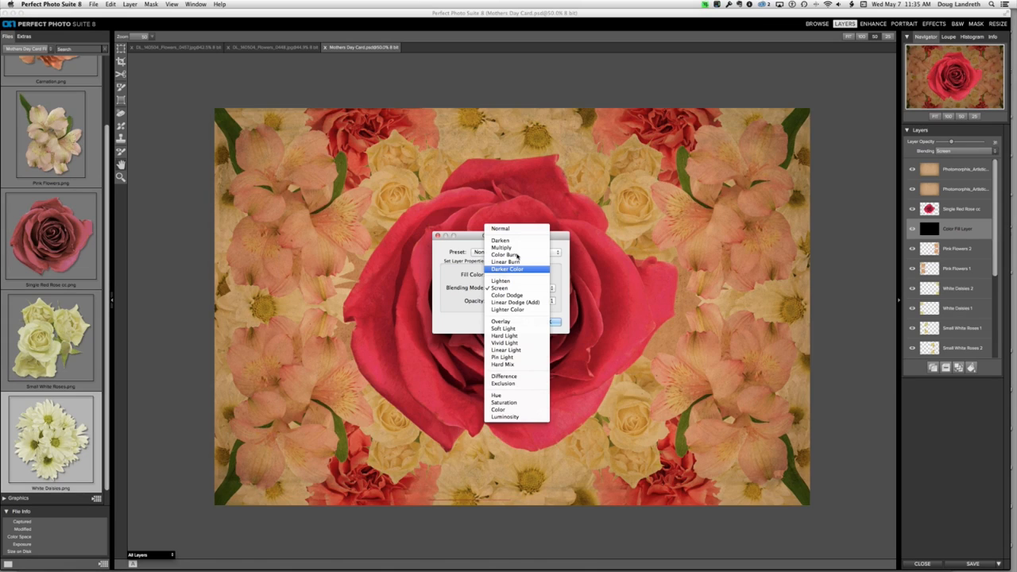
click(512, 247)
drag(513, 300, 540, 300)
click(547, 321)
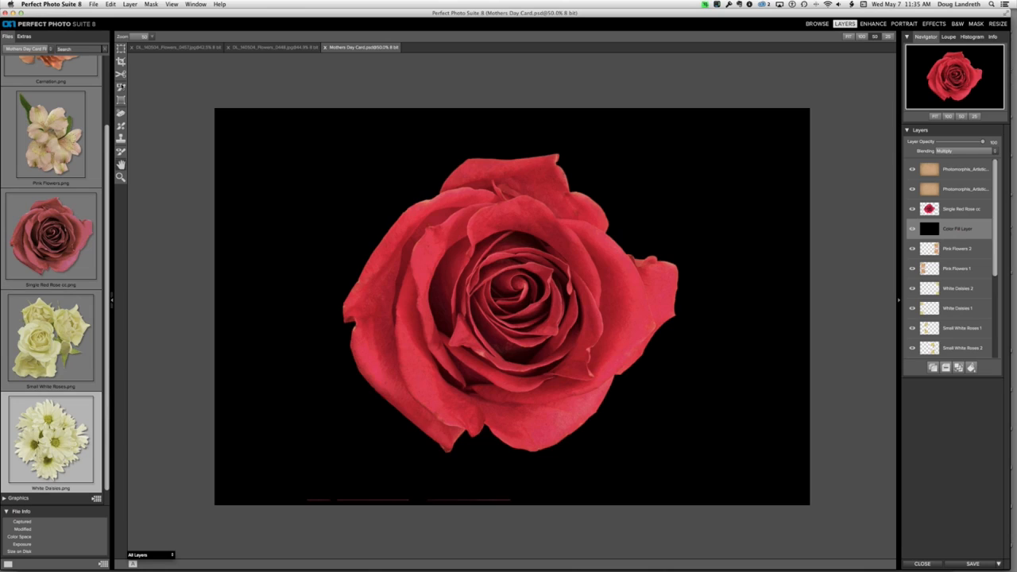
Invert the black fill layer's mask and set the masking brush to a larger size, 100 feather and reduced opacity.
click(122, 87)
click(870, 37)
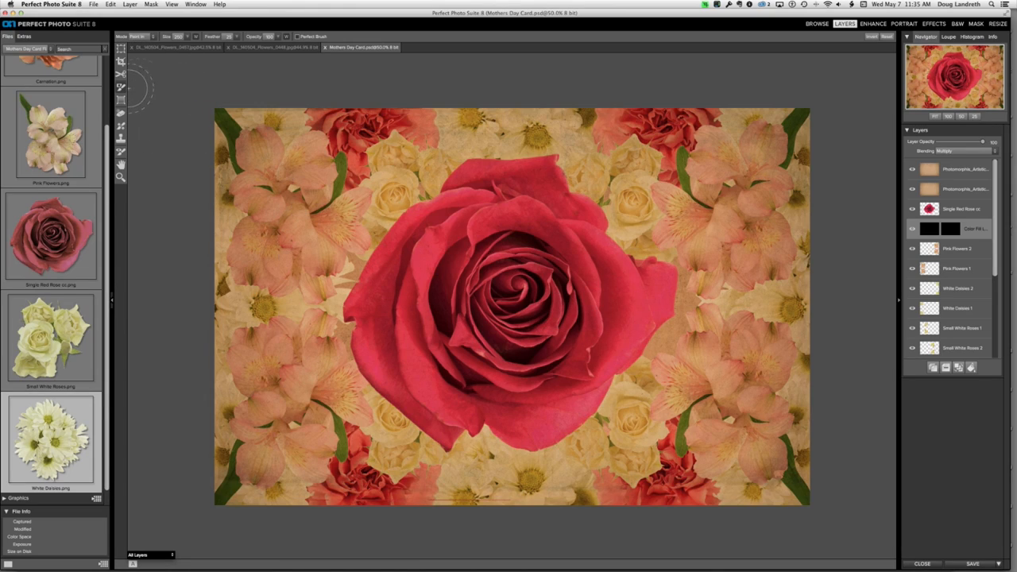
drag(220, 39, 252, 38)
drag(165, 37, 188, 36)
drag(249, 36, 252, 37)
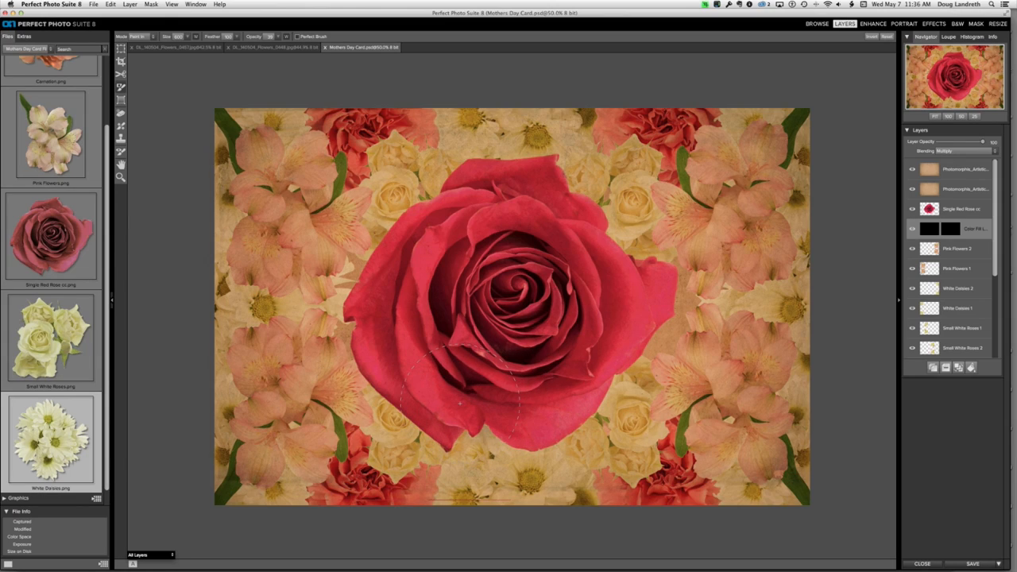
Paint a soft drop shadow along the red rose's lower edge in the fill layer's mask, enlarging the brush for a second pass.
mouse_move(456, 404)
mouse_down()
mouse_move(413, 413)
mouse_move(541, 411)
mouse_up()
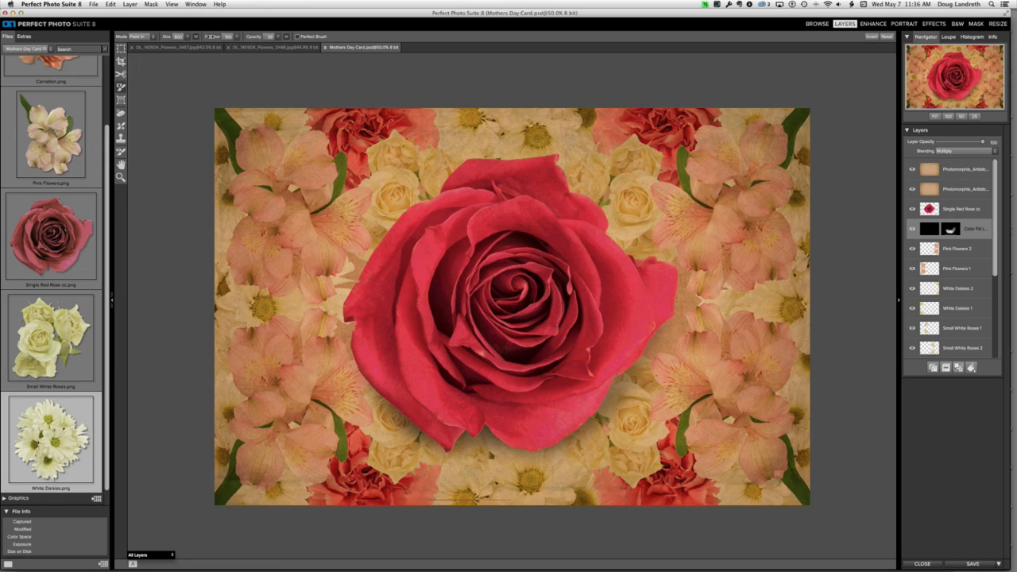
drag(166, 36, 181, 36)
mouse_move(495, 396)
mouse_down()
mouse_move(540, 380)
mouse_move(551, 395)
mouse_move(434, 401)
mouse_up()
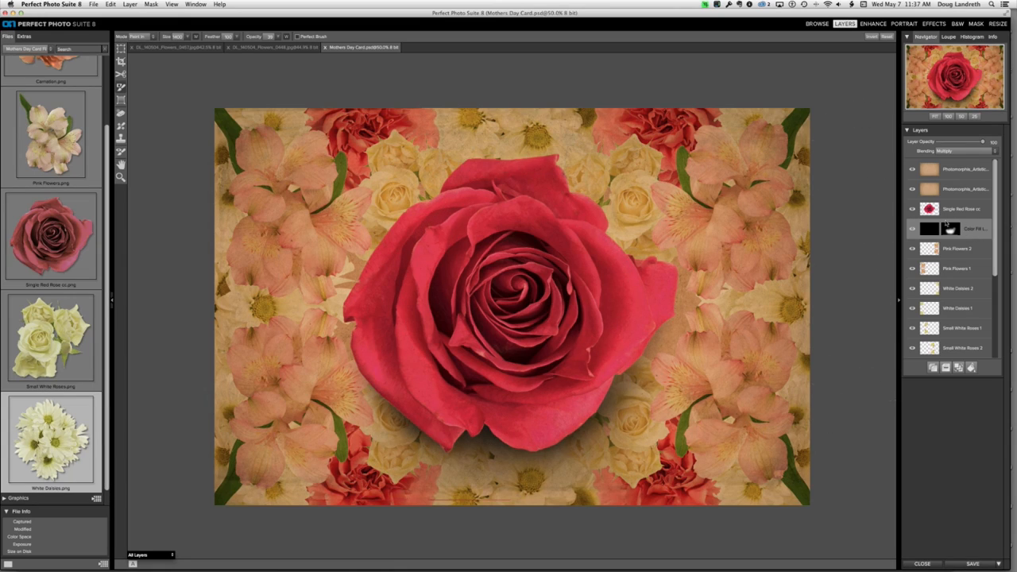
Move the Single Red Rose layer up between the Multiply and Soft Light texture layers.
click(961, 208)
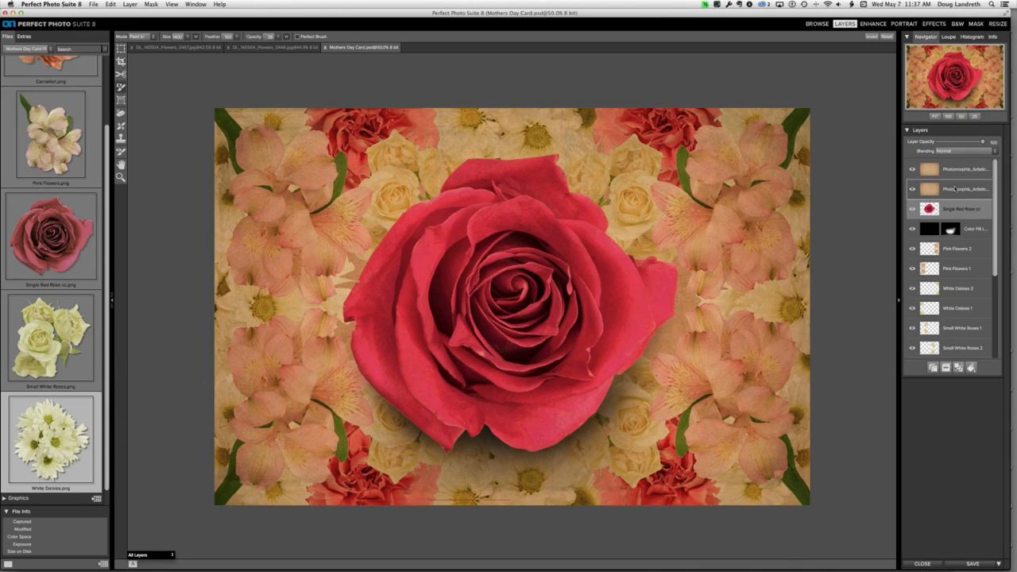
drag(956, 209, 956, 189)
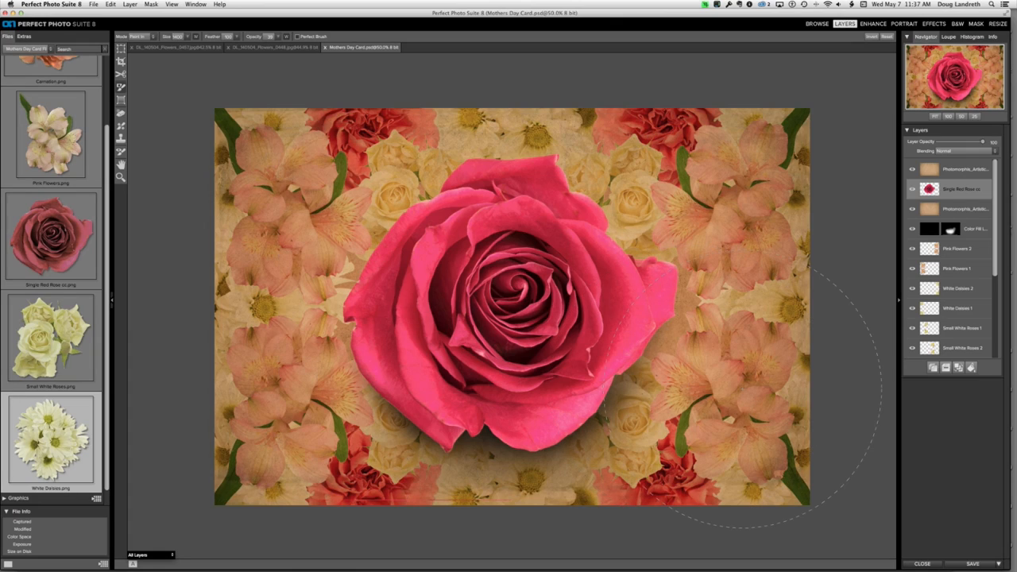
shift+click(960, 250)
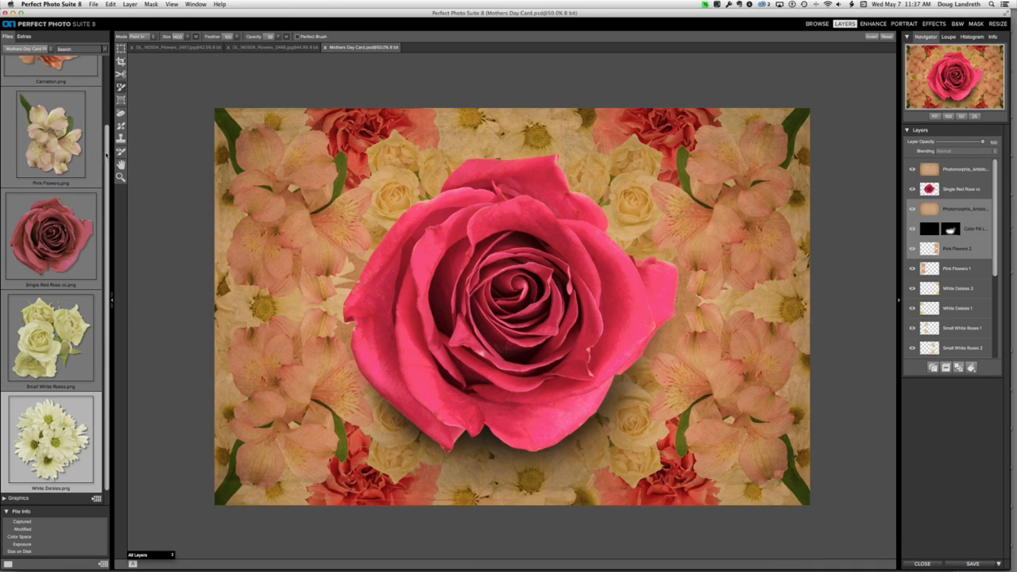
Add Mother's Day Flourish.png from the Graphics folder to the card as a layer.
drag(105, 159, 3, 60)
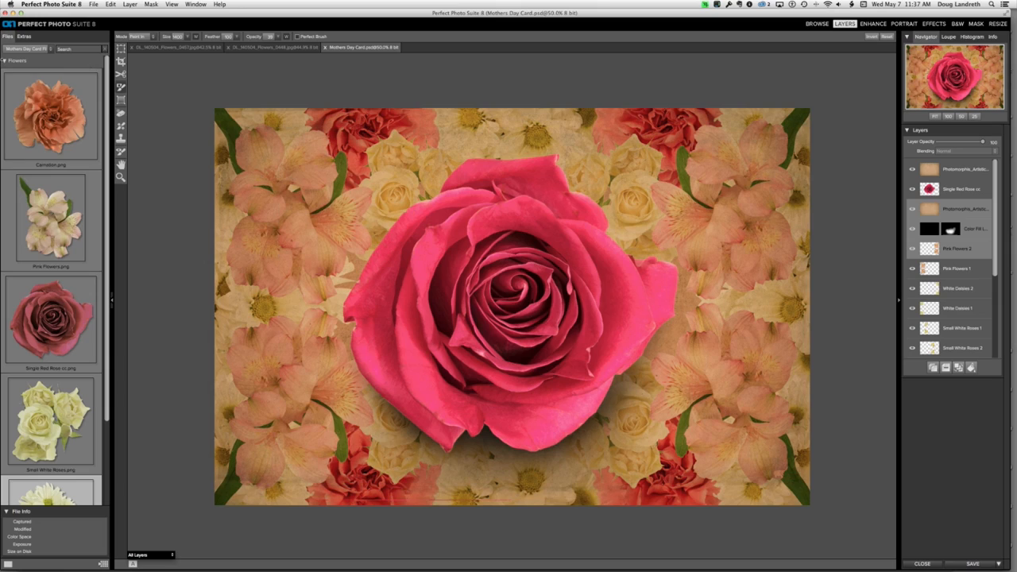
click(4, 61)
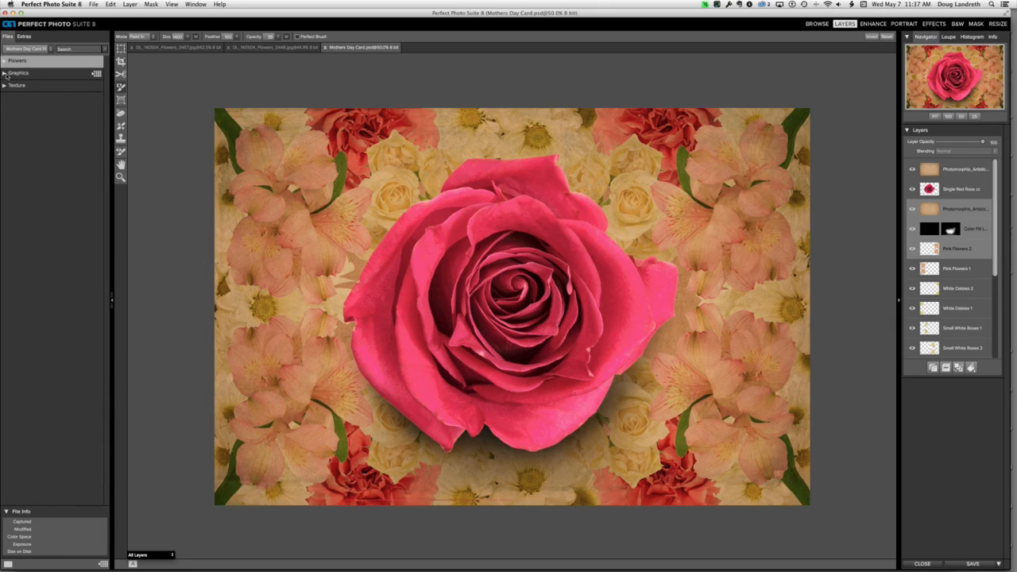
click(7, 73)
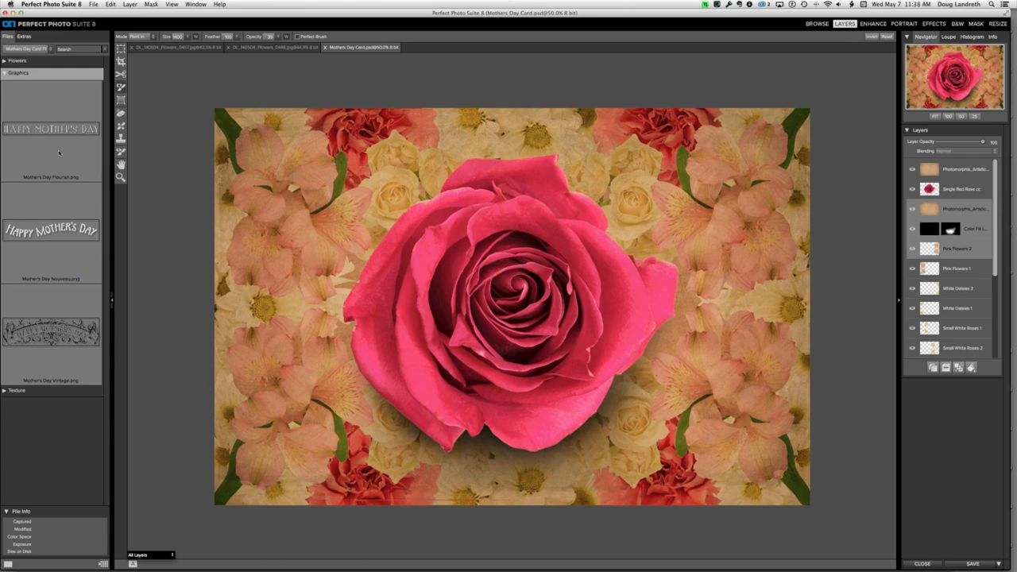
drag(55, 150, 541, 295)
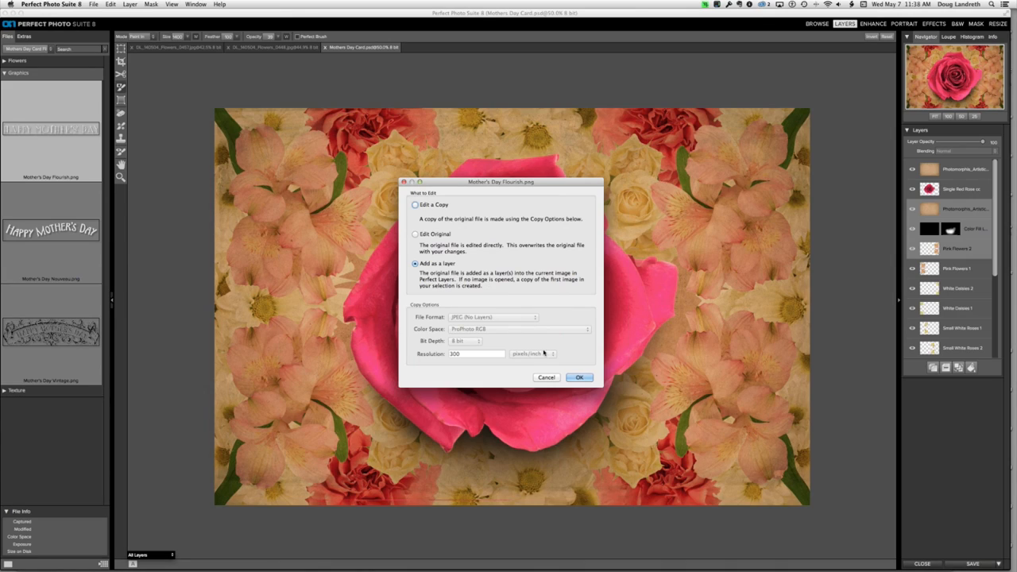
click(579, 377)
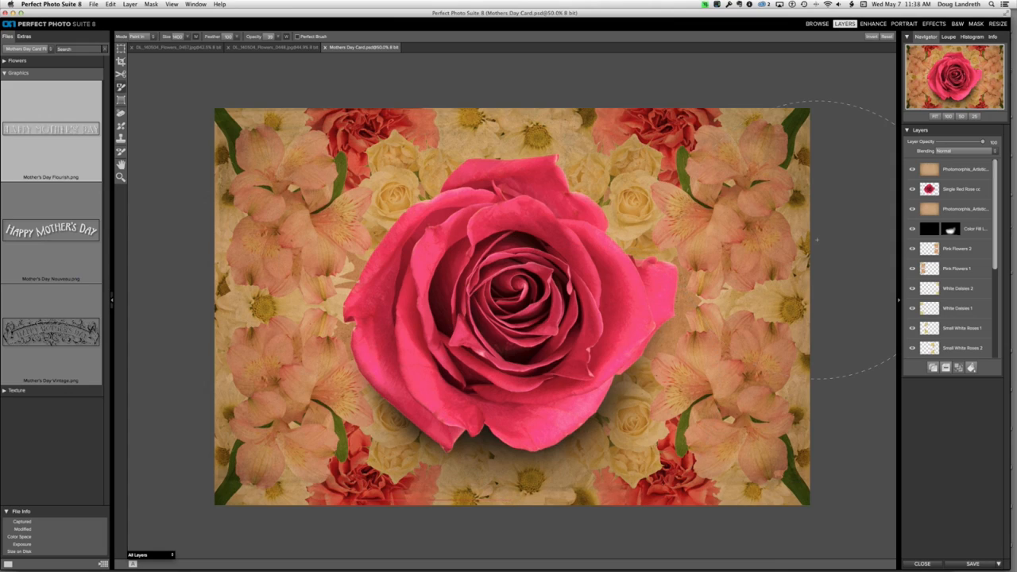
Move the Mother's Day Flourish layer from the bottom to the top of the layer stack.
scroll(993, 238, down, 2)
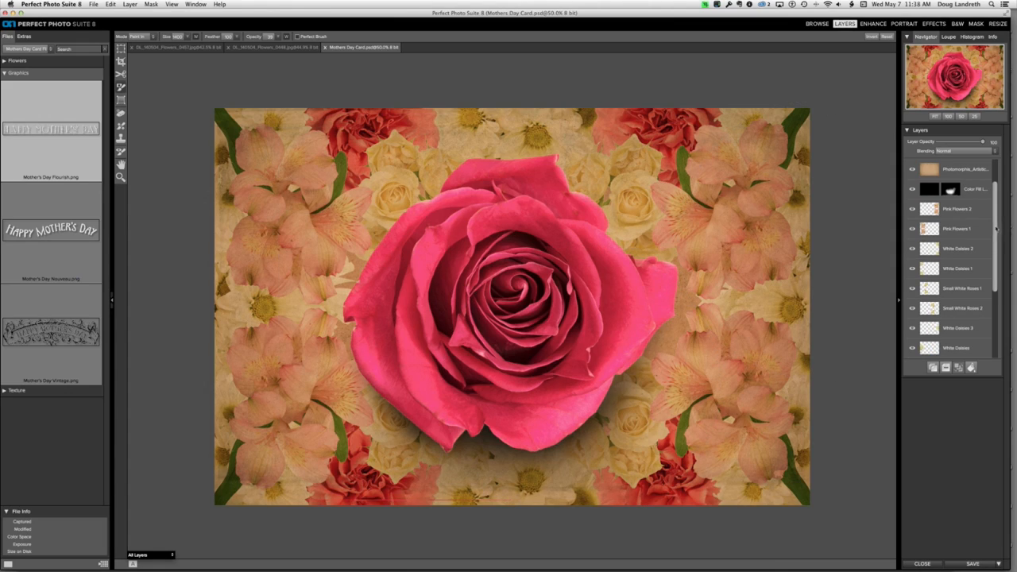
scroll(993, 205, up, 2)
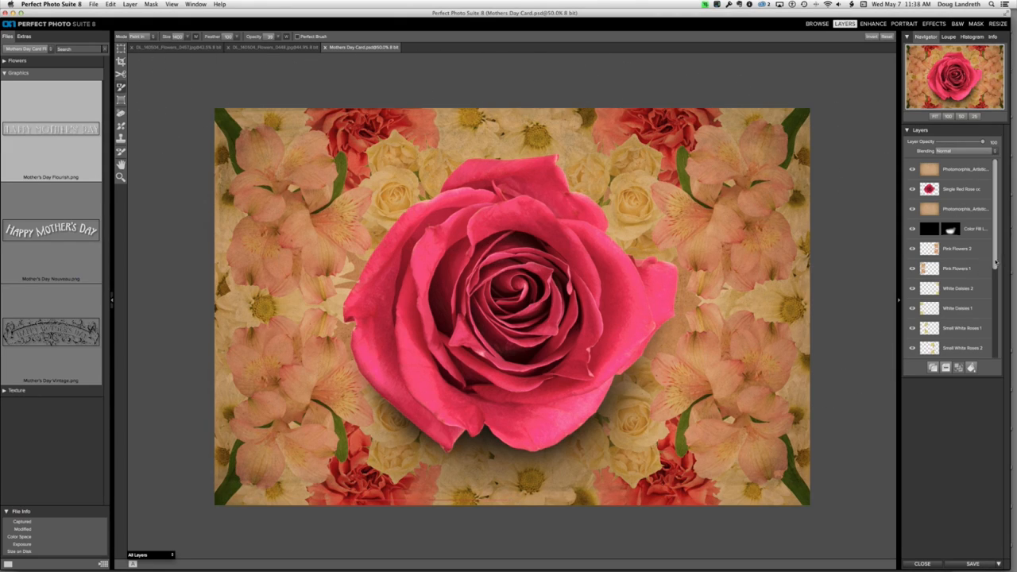
drag(995, 263, 987, 352)
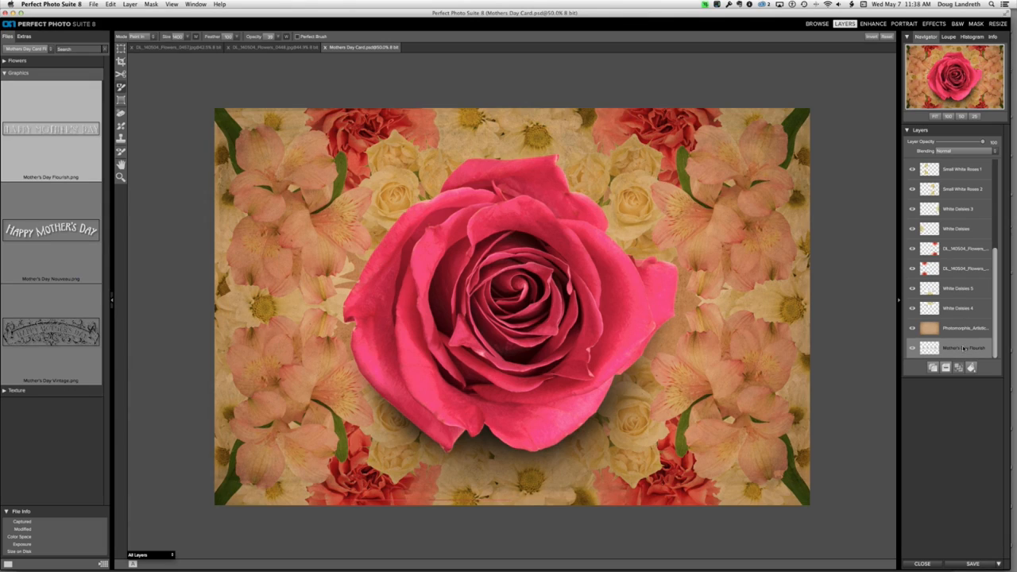
click(962, 323)
click(962, 348)
drag(951, 350, 958, 163)
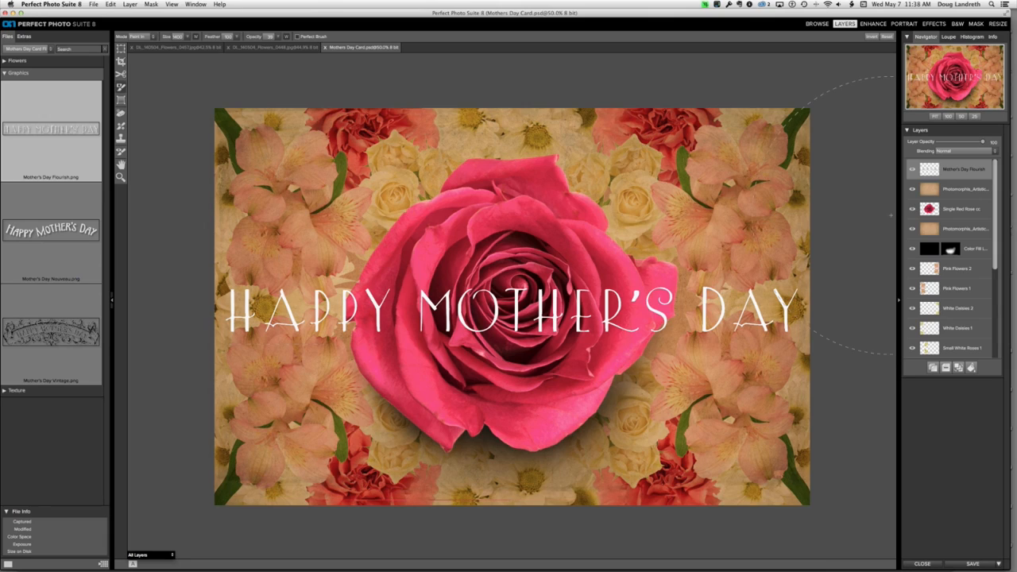
Scale the Mother's Day Flourish greeting text down slightly around its center and apply the transform.
key(t)
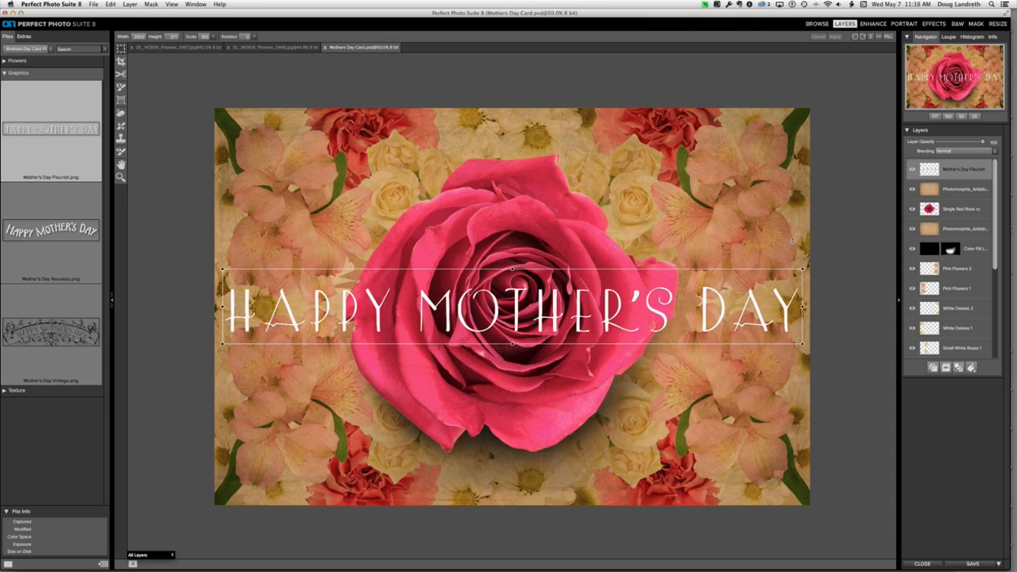
drag(802, 270, 778, 273)
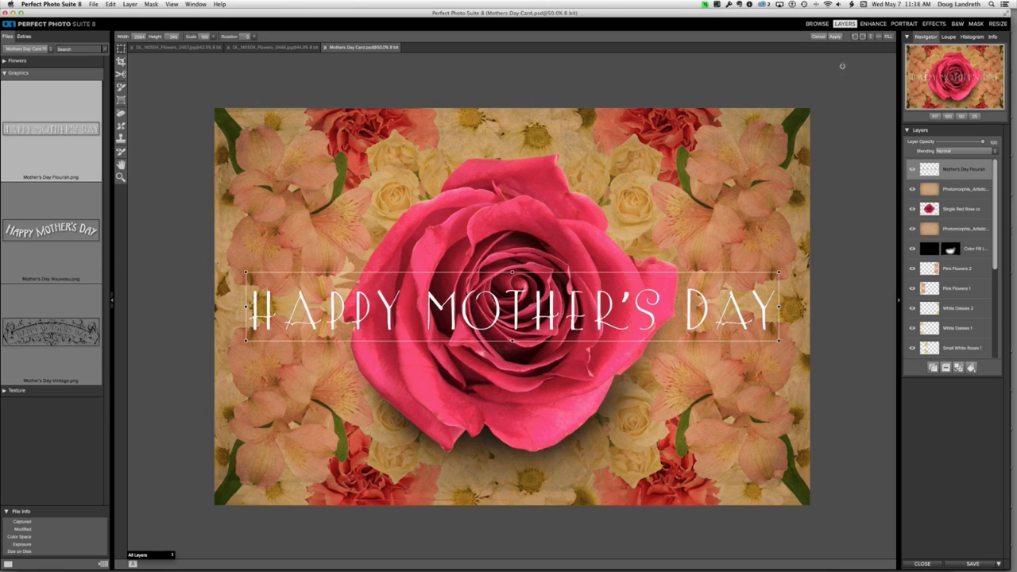
click(835, 37)
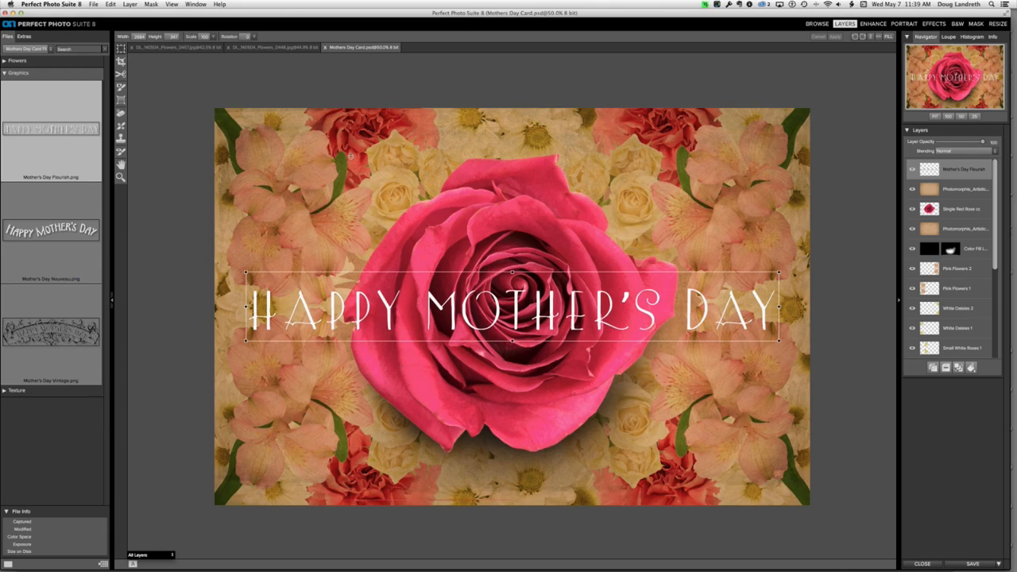
click(121, 165)
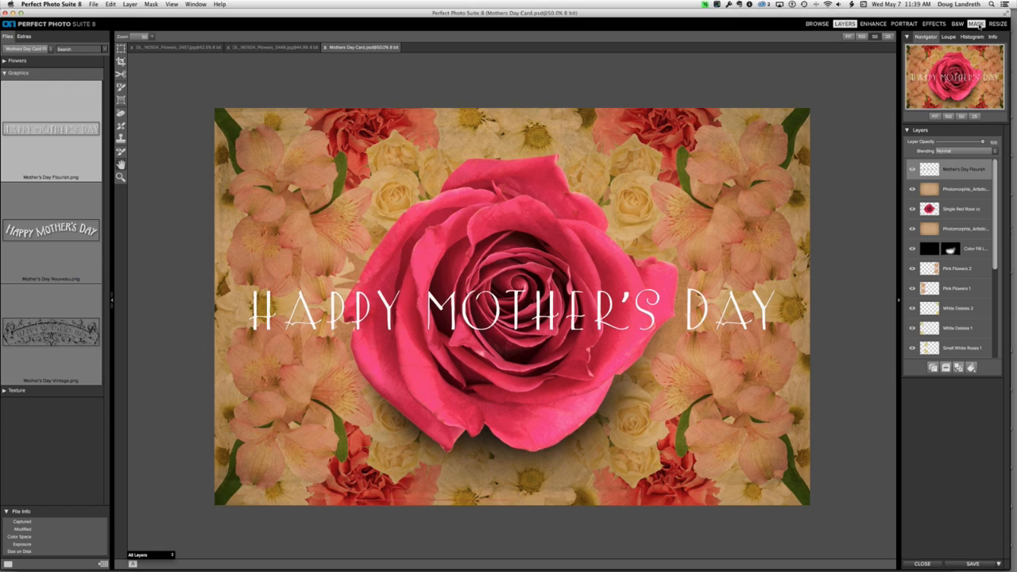
Mask the greeting layer with the white lettering as the keep color, check it in Mask-Grayscale view, and apply it as a layer mask.
click(977, 24)
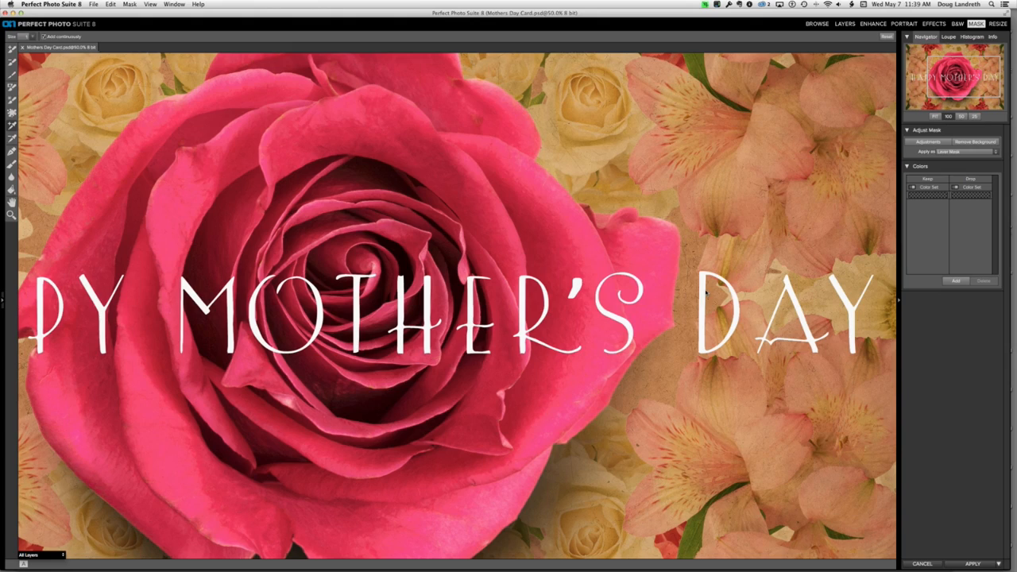
click(703, 300)
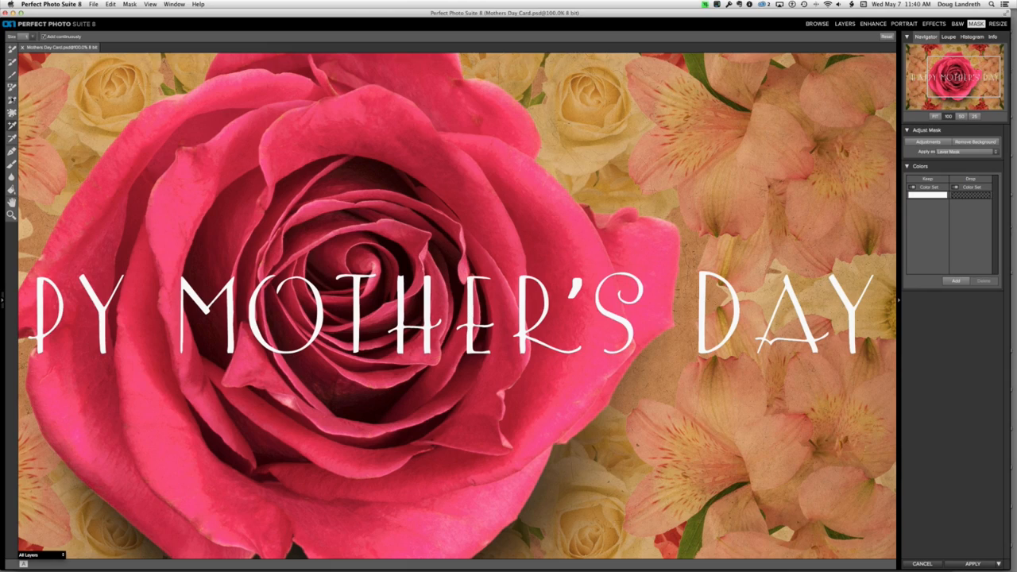
click(12, 100)
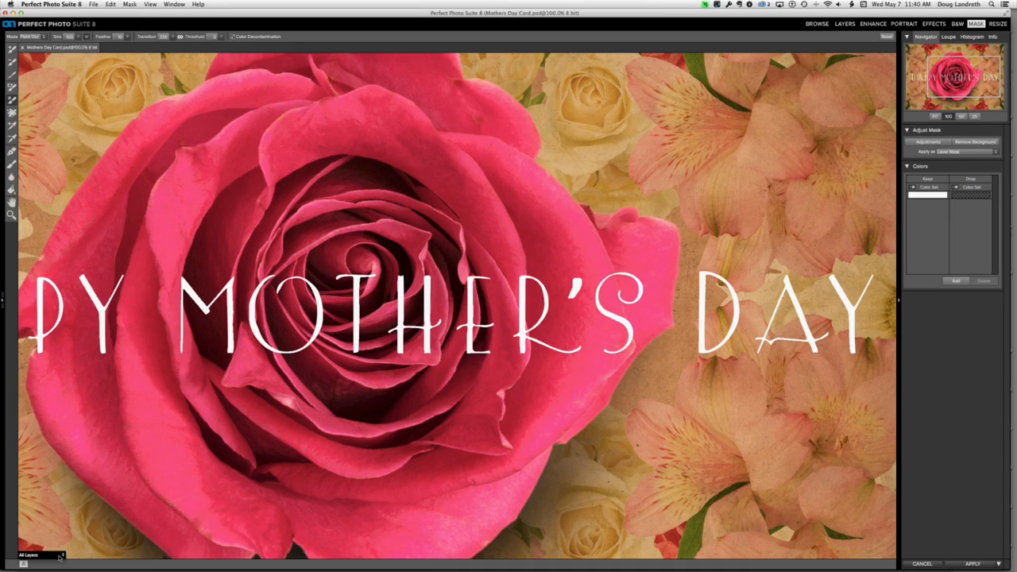
click(61, 555)
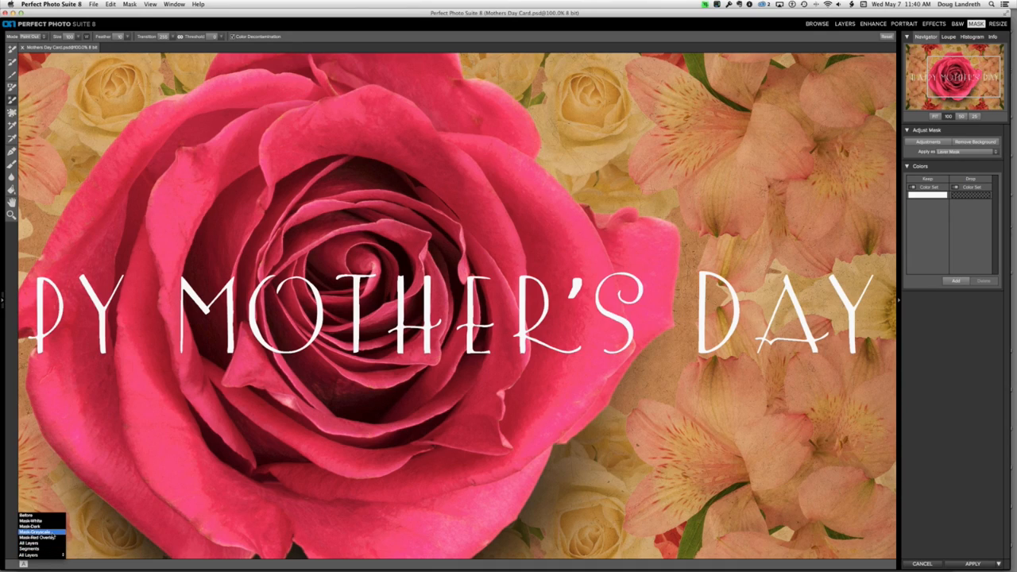
click(53, 533)
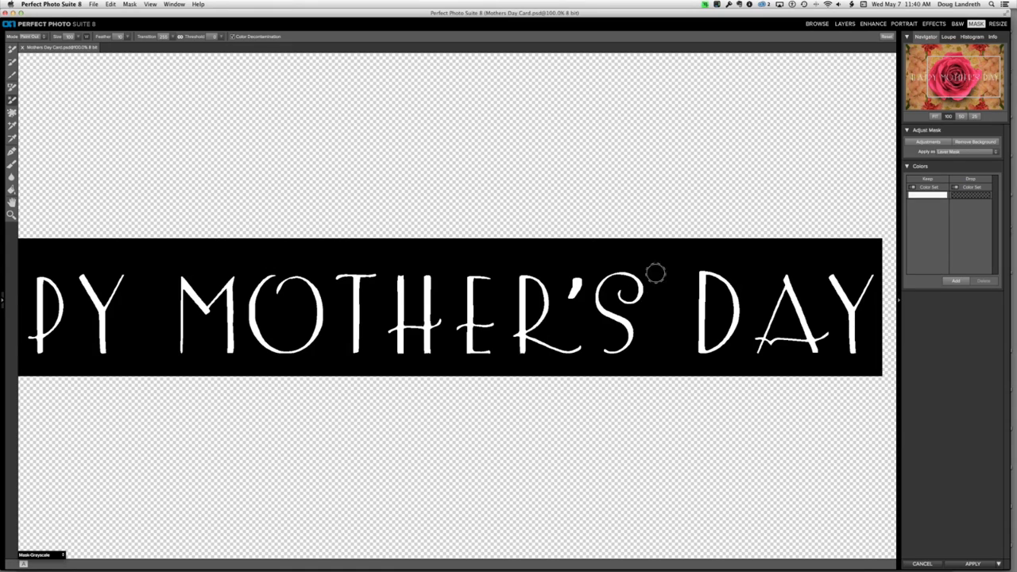
click(967, 564)
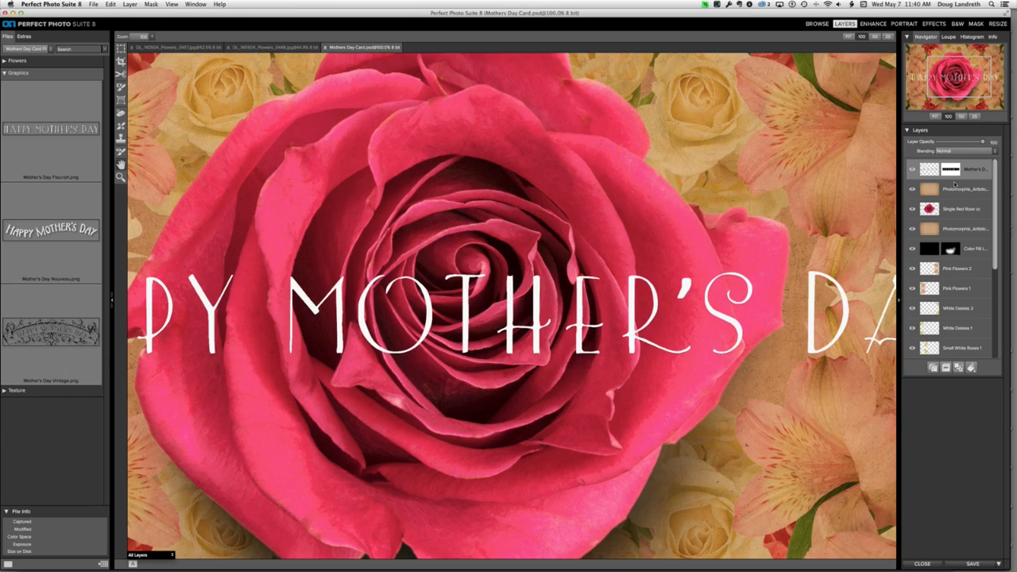
Hide the greeting text and add a black color fill layer above the Soft Light texture with Multiply blending and 100 opacity.
click(942, 191)
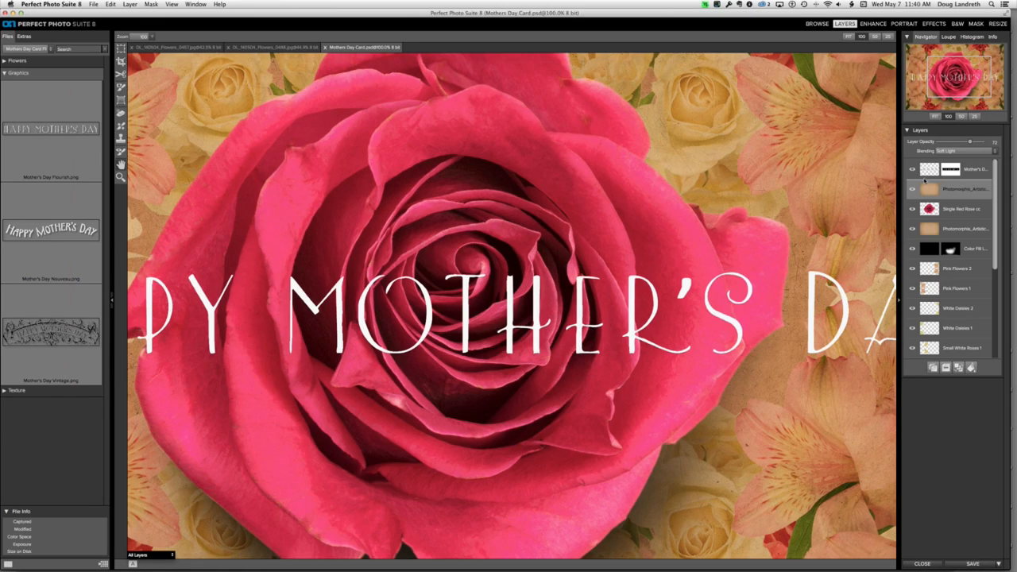
click(911, 169)
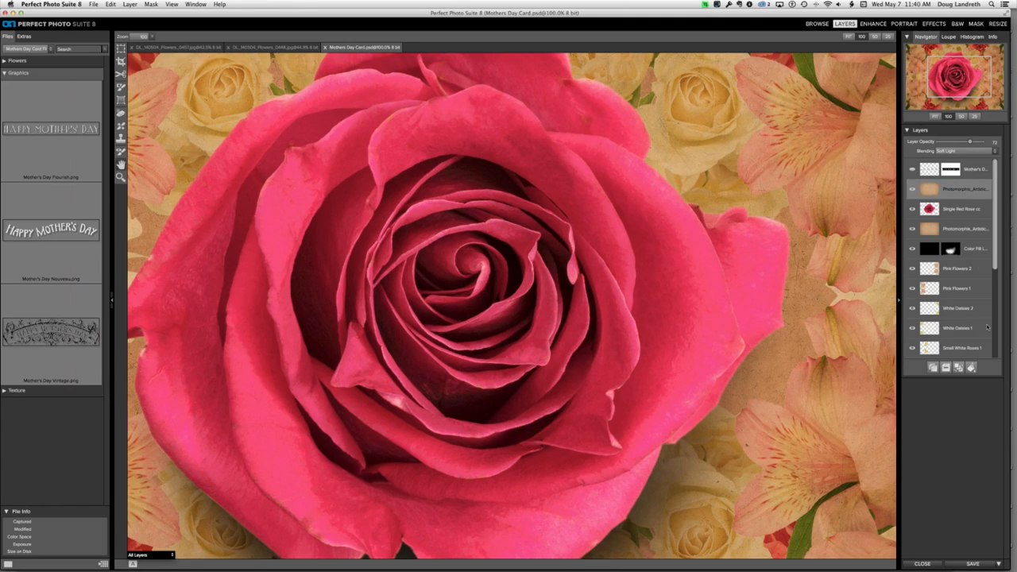
click(971, 367)
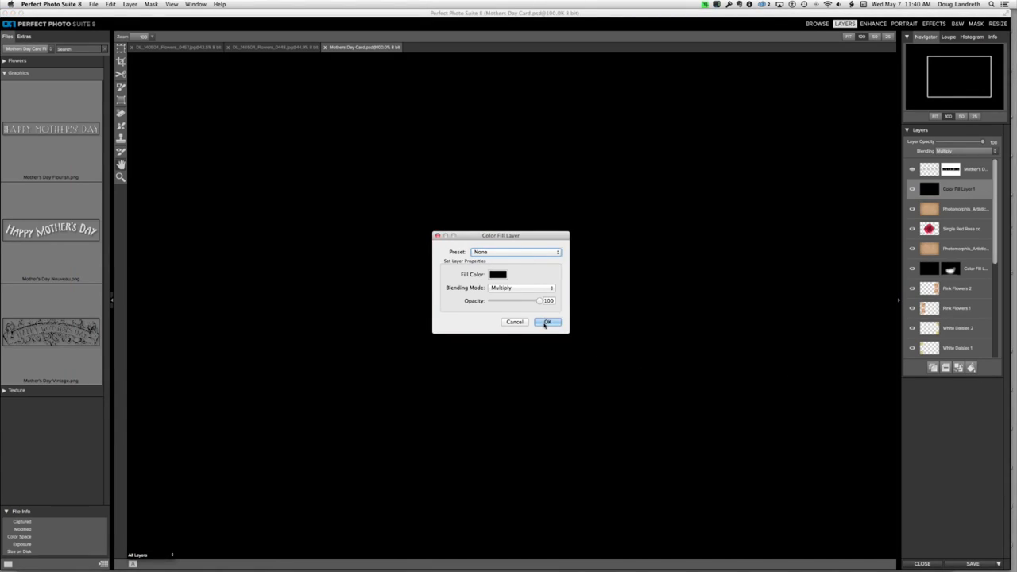
click(546, 321)
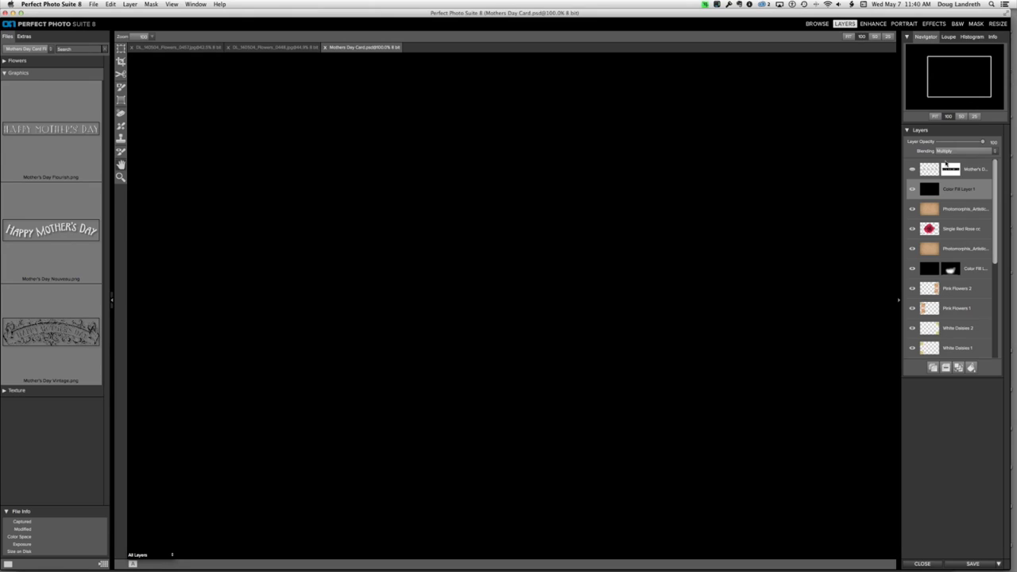
Show the greeting text layer again and copy its layer mask.
click(919, 169)
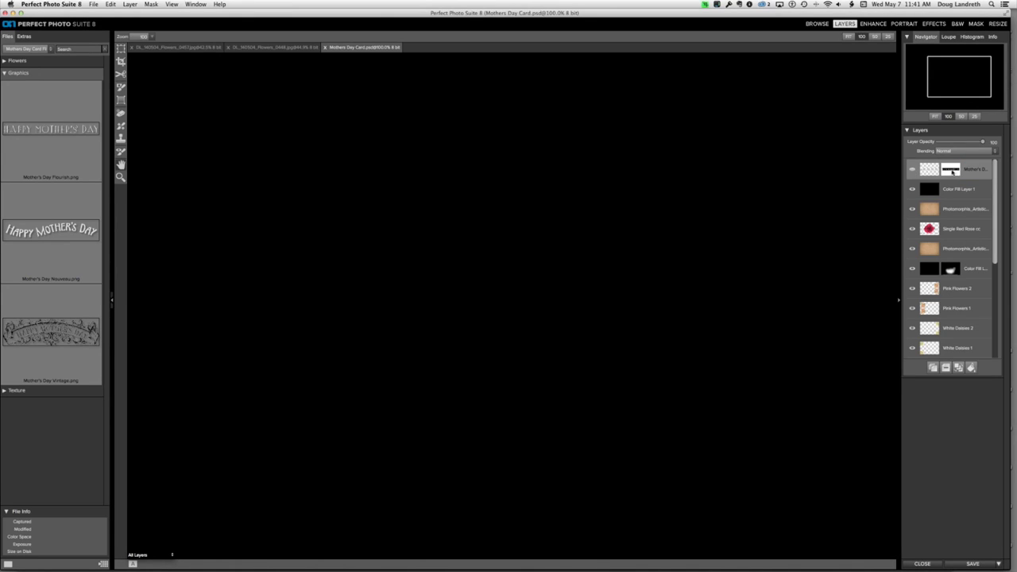
click(913, 169)
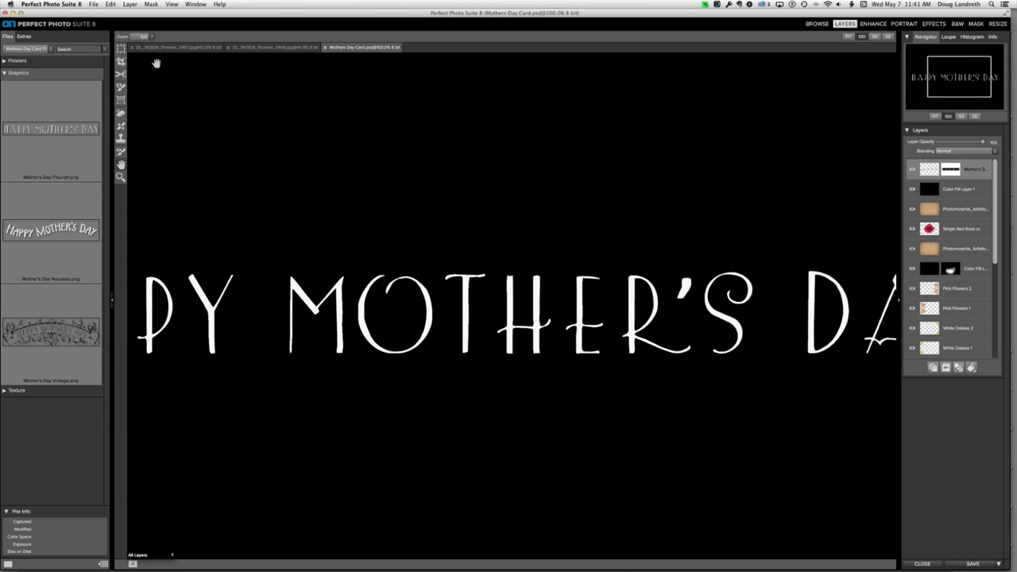
click(121, 84)
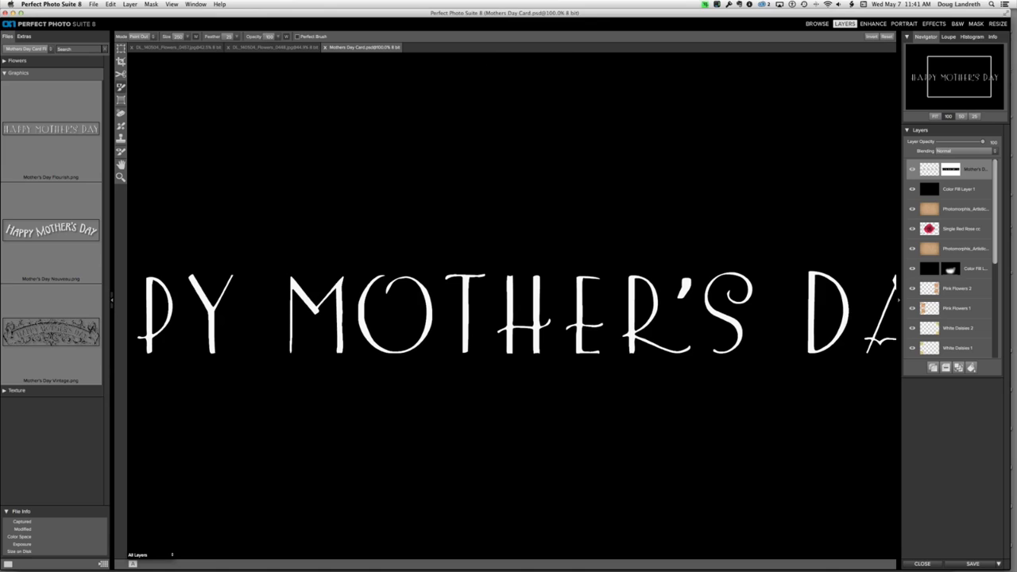
click(151, 4)
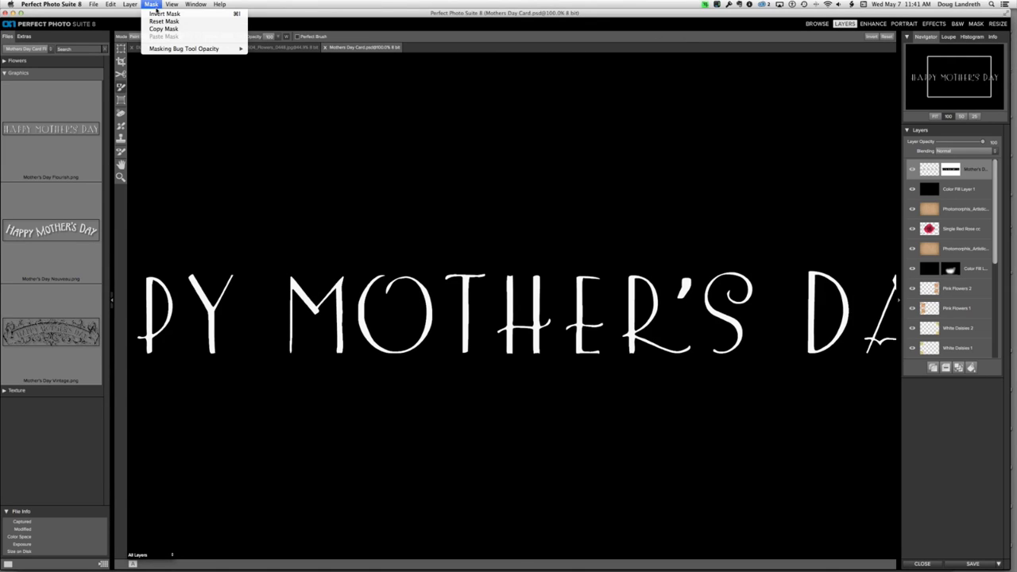
click(164, 29)
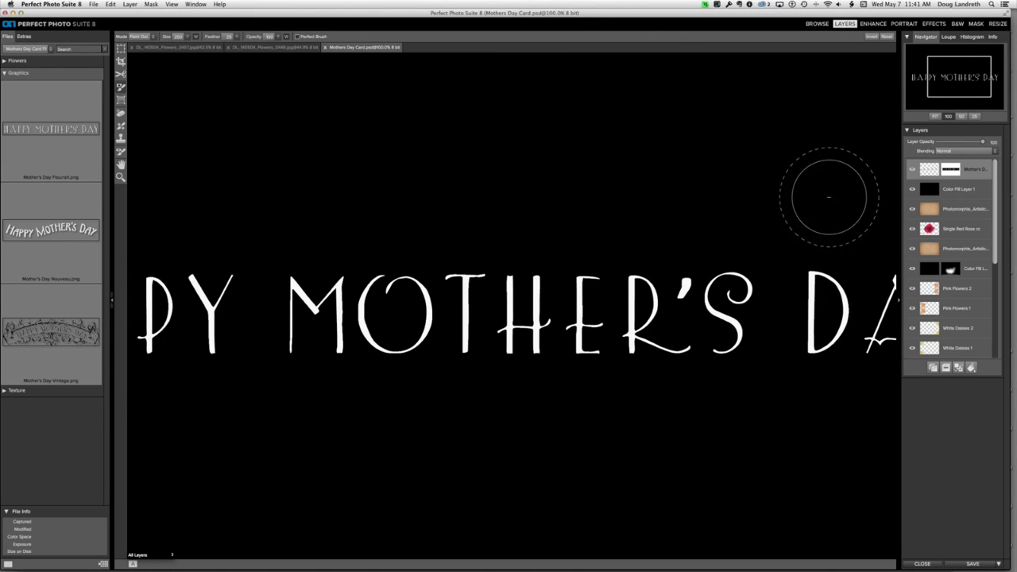
Paste the copied mask onto the black color fill layer and hide the white greeting text.
click(958, 189)
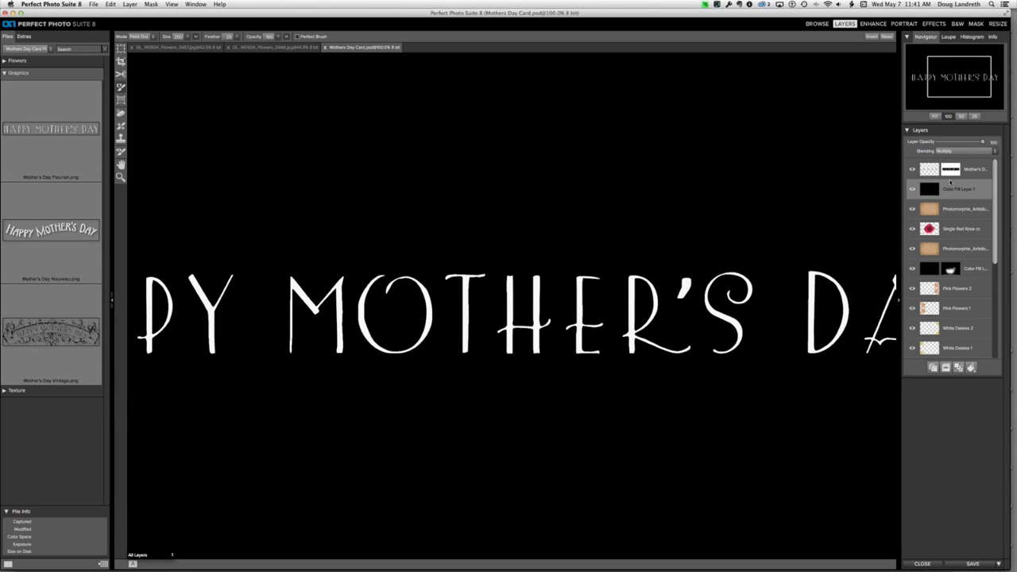
click(151, 5)
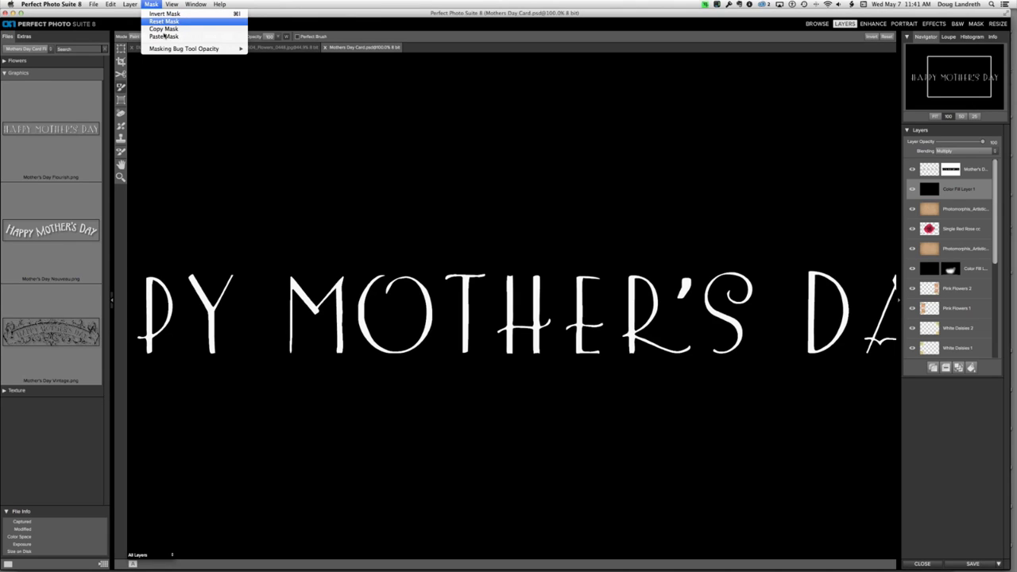
click(164, 36)
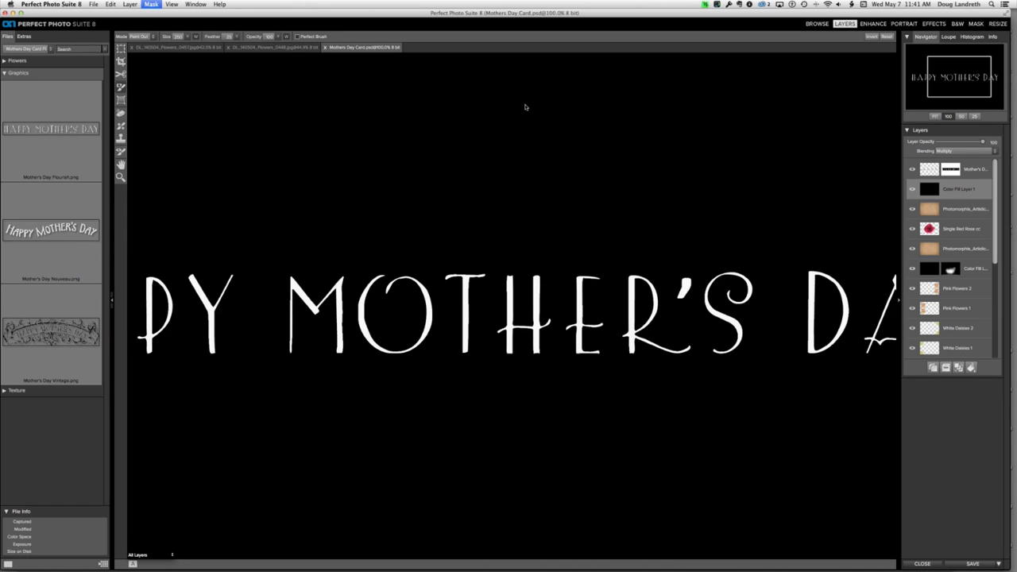
click(914, 168)
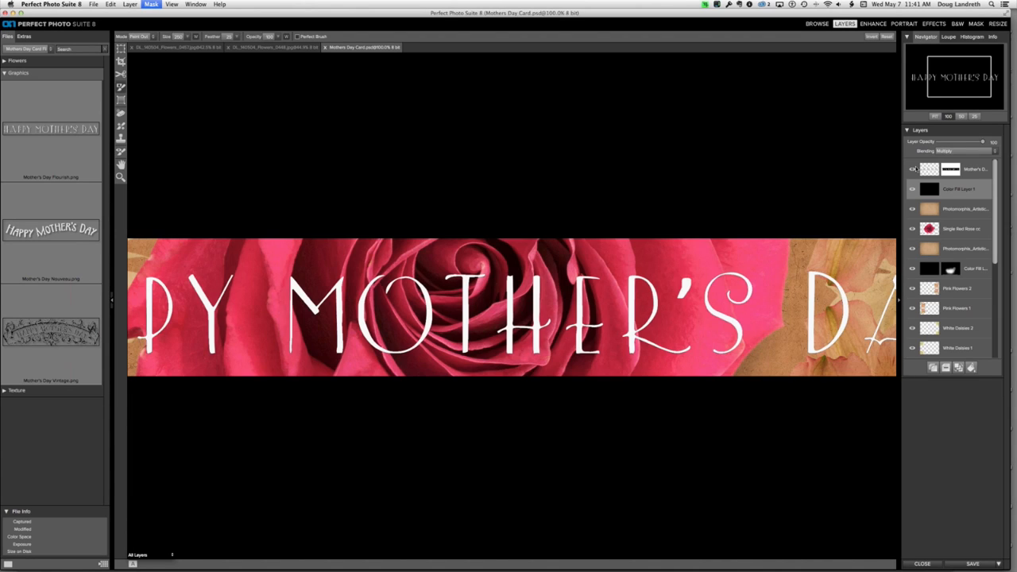
click(913, 169)
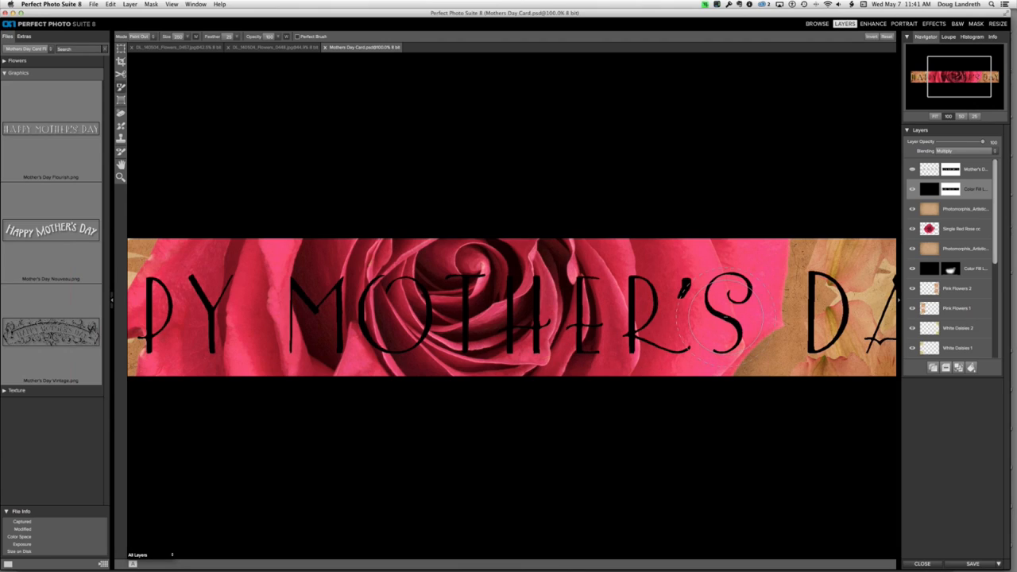
Paint out the black fill surrounding the lettering across the whole card in the fill layer's mask.
key(super+0)
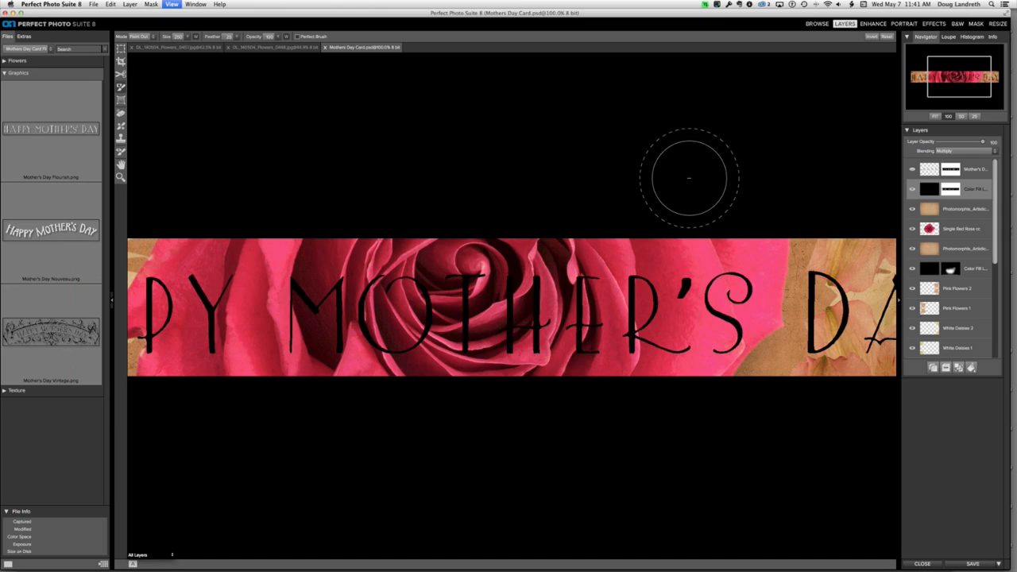
key(super+minus)
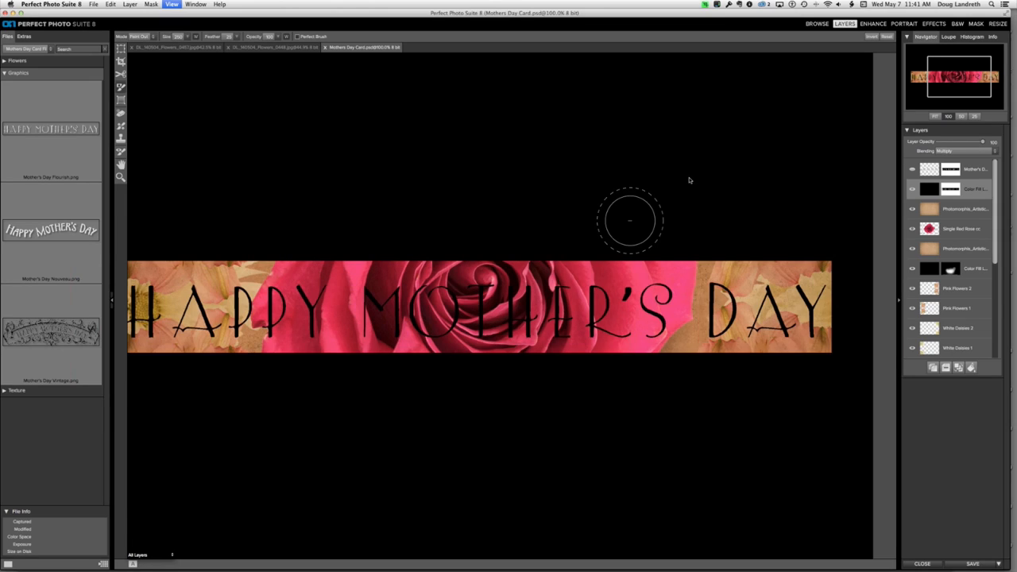
key(super+minus)
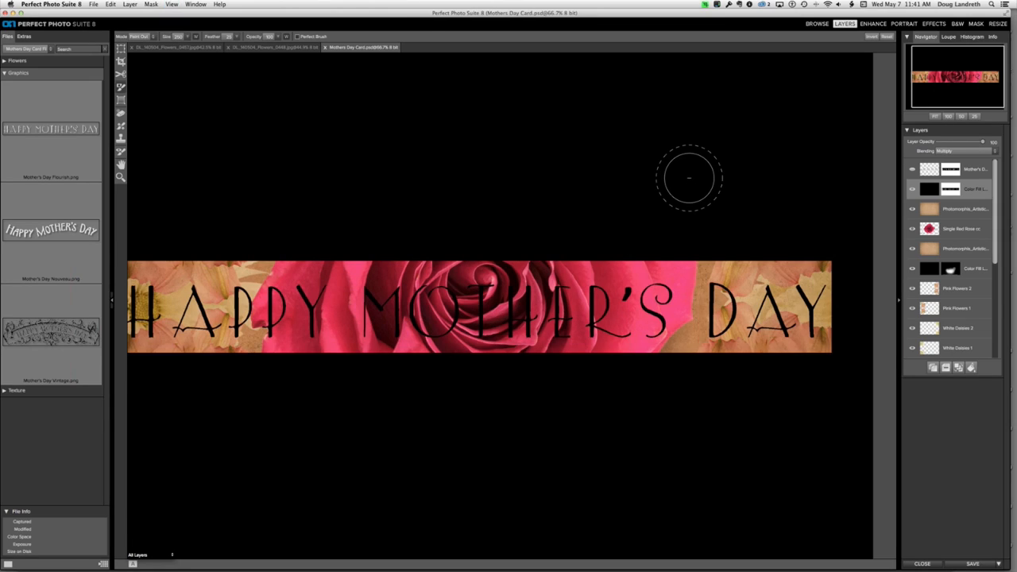
key(super+minus)
drag(262, 246, 497, 248)
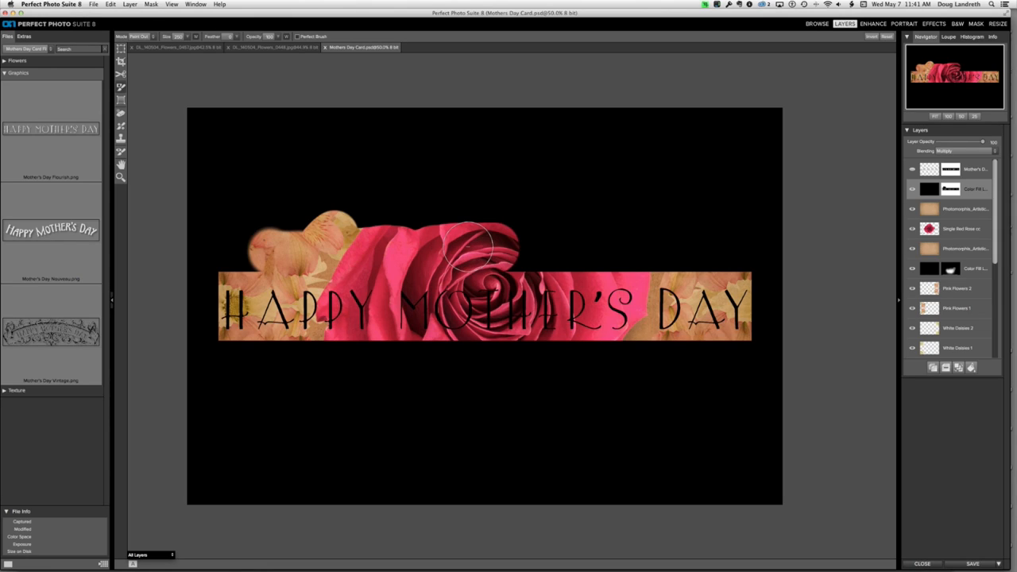
mouse_move(469, 246)
mouse_down()
mouse_move(628, 254)
mouse_move(182, 325)
mouse_move(187, 278)
mouse_move(190, 295)
mouse_up()
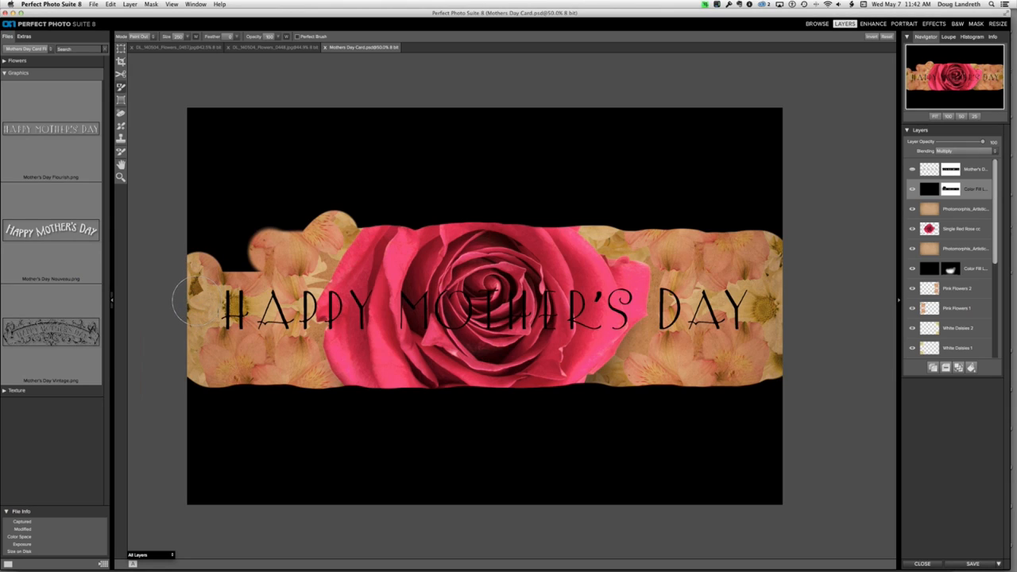
mouse_move(181, 294)
mouse_down()
mouse_move(198, 238)
mouse_move(187, 182)
mouse_move(263, 108)
mouse_move(612, 206)
mouse_move(278, 223)
mouse_move(264, 209)
mouse_move(405, 185)
mouse_move(786, 187)
mouse_move(236, 142)
mouse_up()
mouse_move(812, 369)
mouse_down()
mouse_move(764, 380)
mouse_move(480, 368)
mouse_move(191, 378)
mouse_move(750, 414)
mouse_move(809, 396)
mouse_move(681, 433)
mouse_move(257, 392)
mouse_move(152, 400)
mouse_move(215, 417)
mouse_move(467, 439)
mouse_move(715, 446)
mouse_move(204, 452)
mouse_up()
mouse_move(246, 429)
mouse_down()
mouse_move(193, 444)
mouse_move(181, 461)
mouse_move(185, 480)
mouse_move(350, 482)
mouse_move(433, 469)
mouse_move(774, 477)
mouse_up()
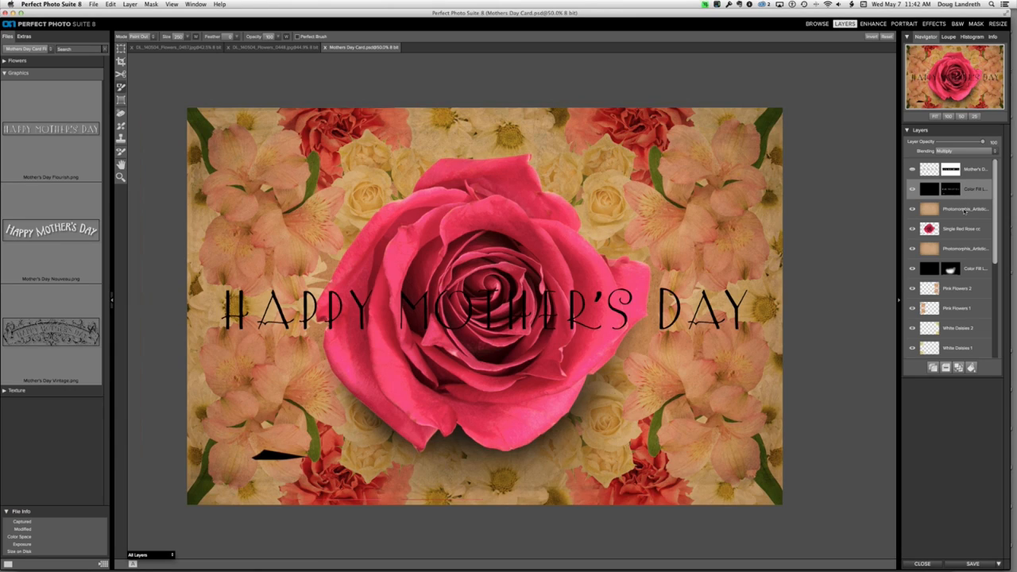
Add a white color fill layer beneath the black lettering fill layer, merge the two, and show the greeting text layer again.
click(963, 212)
click(972, 367)
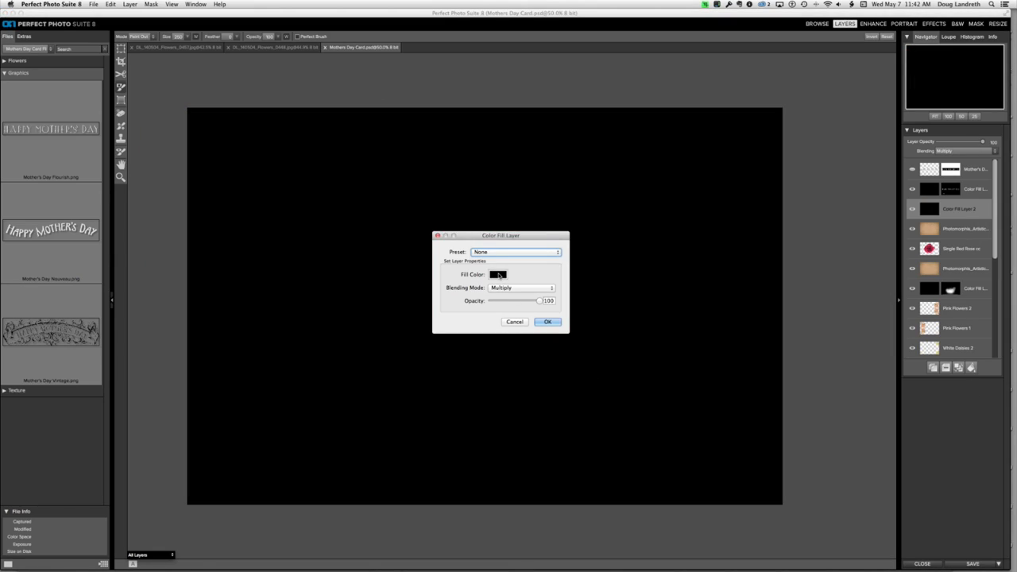
click(499, 275)
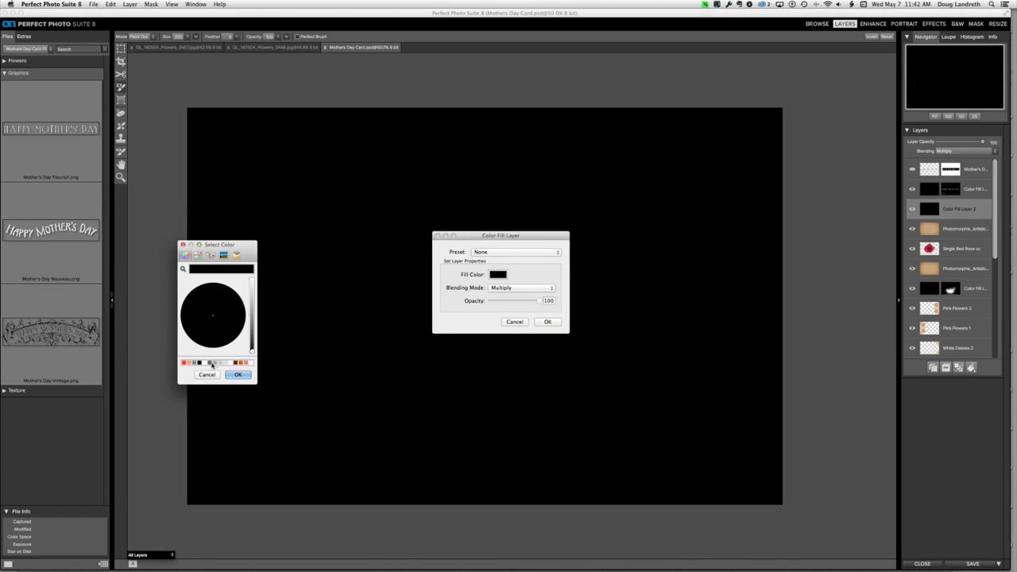
click(237, 374)
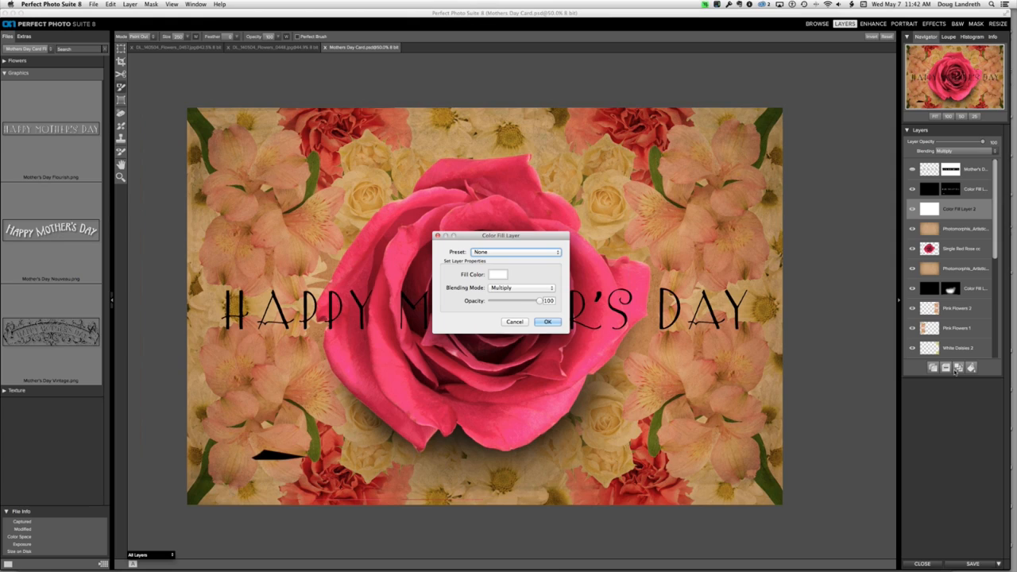
key(Return)
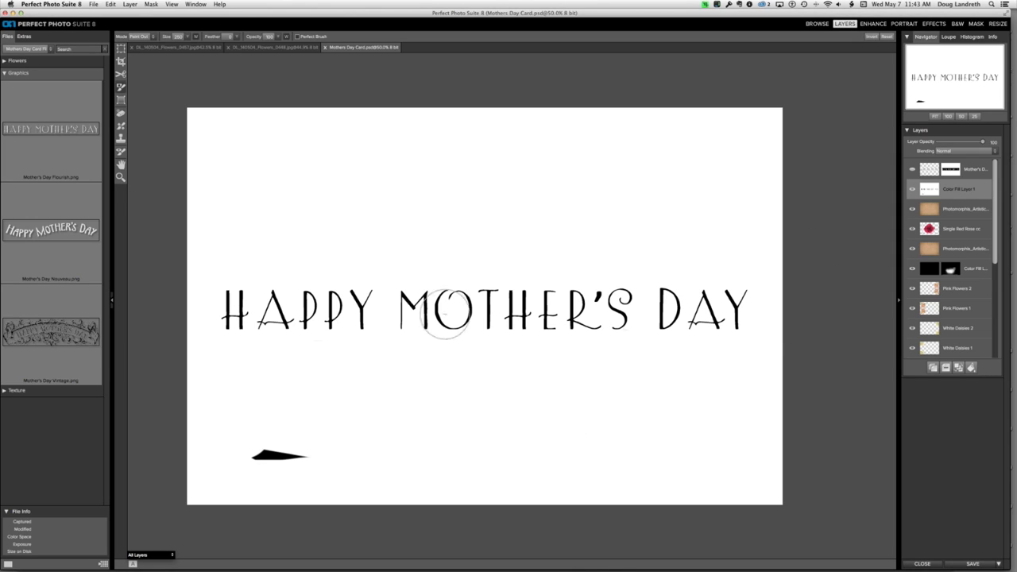
click(911, 170)
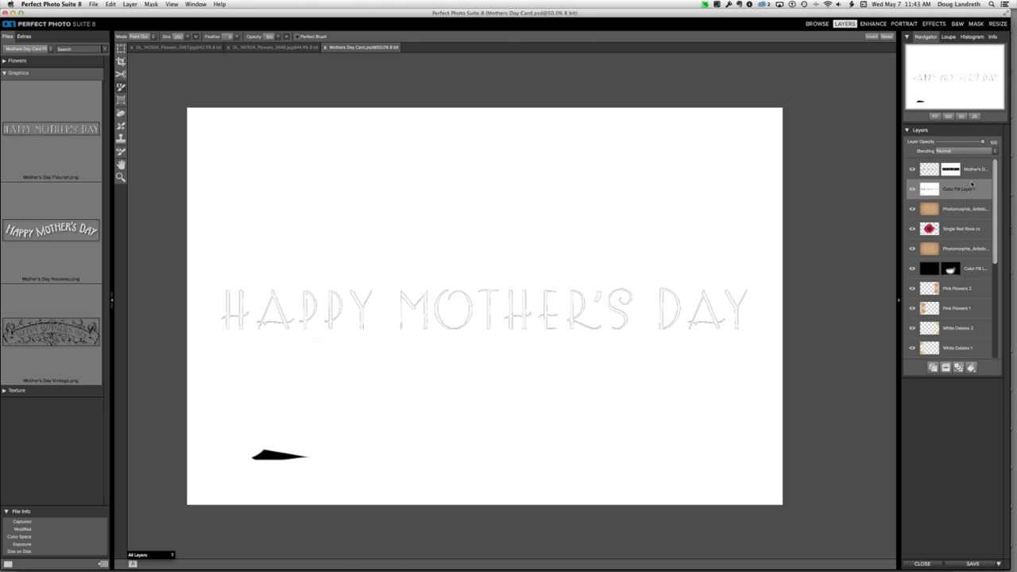
Set the merged black lettering layer's blending to Multiply and soften it into a text shadow using the Blur effect with a reduced halo.
click(967, 151)
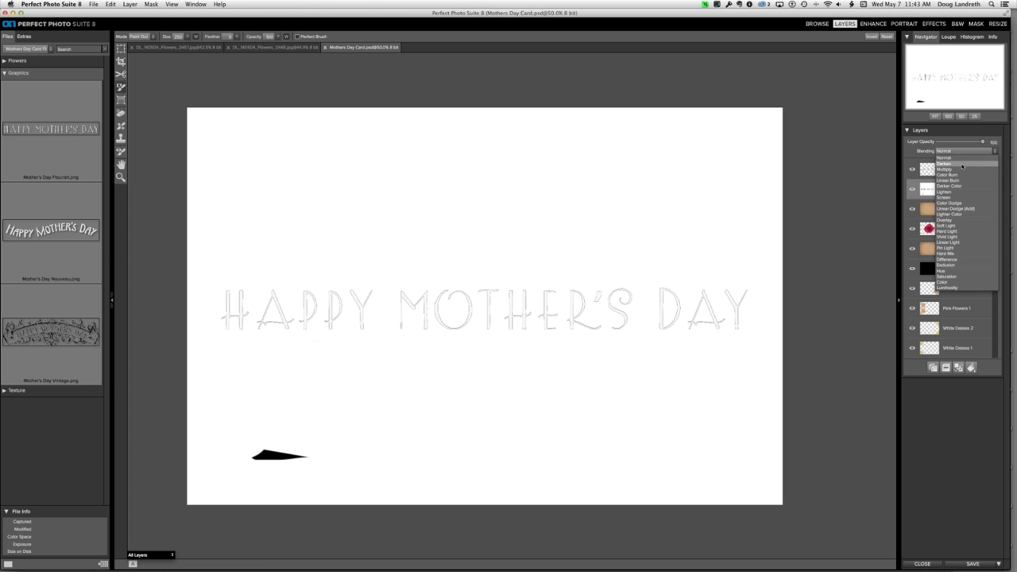
click(953, 169)
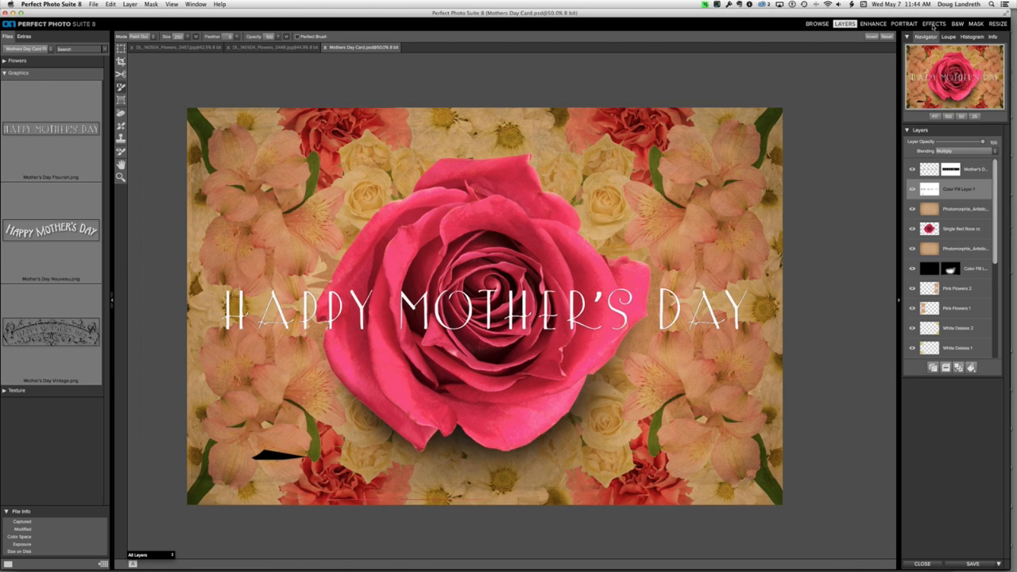
click(934, 24)
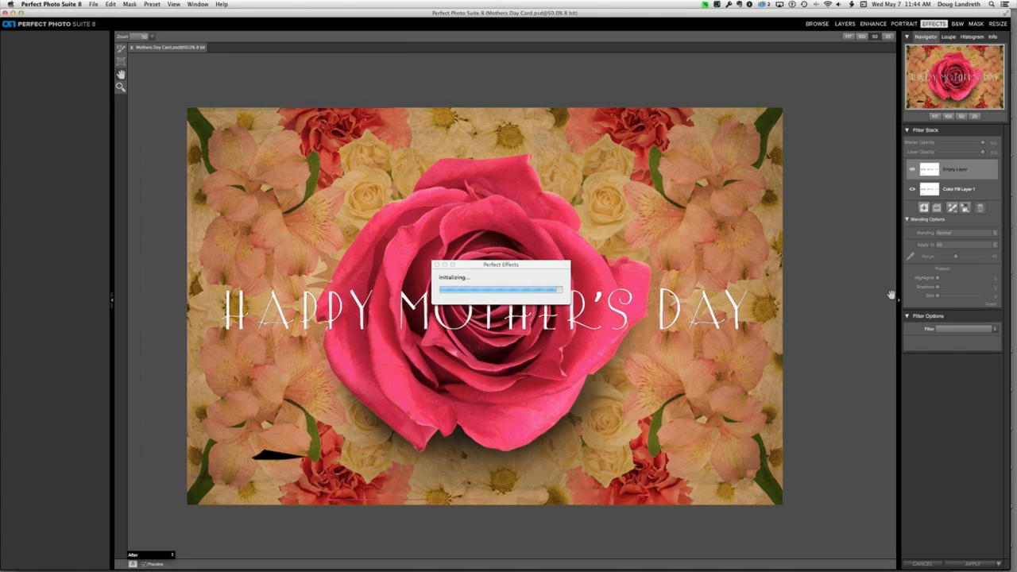
click(950, 329)
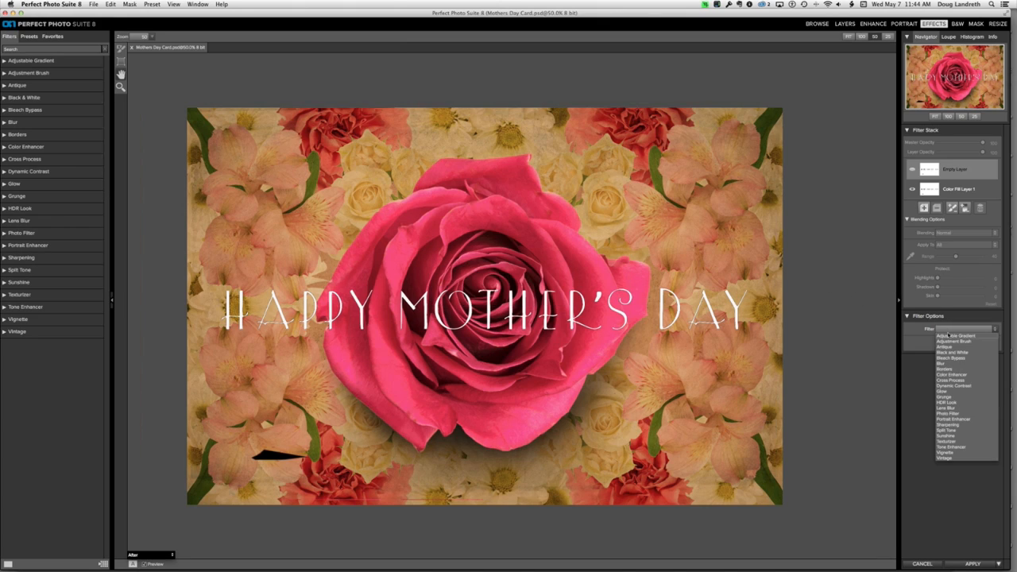
click(947, 341)
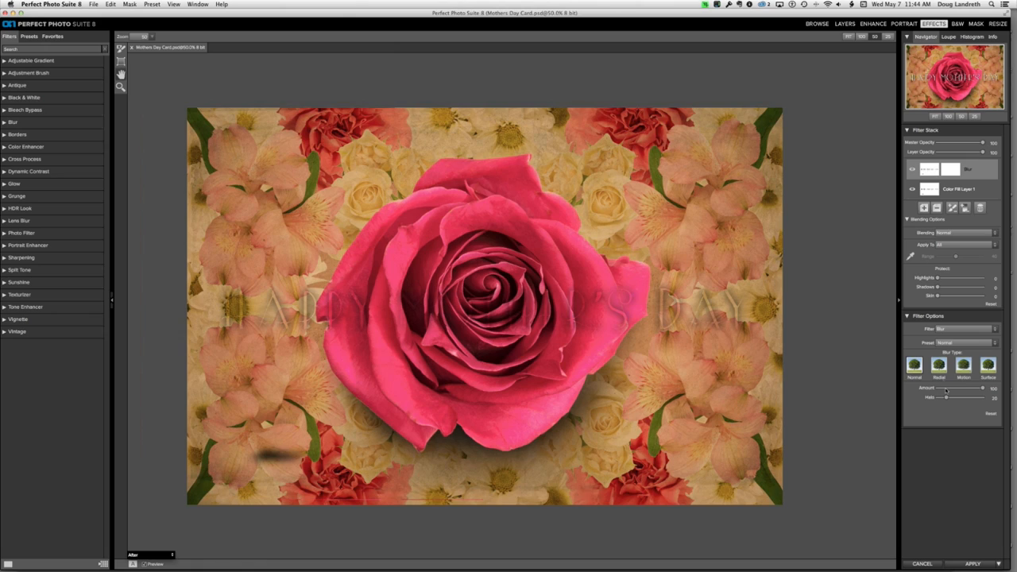
drag(945, 398, 943, 400)
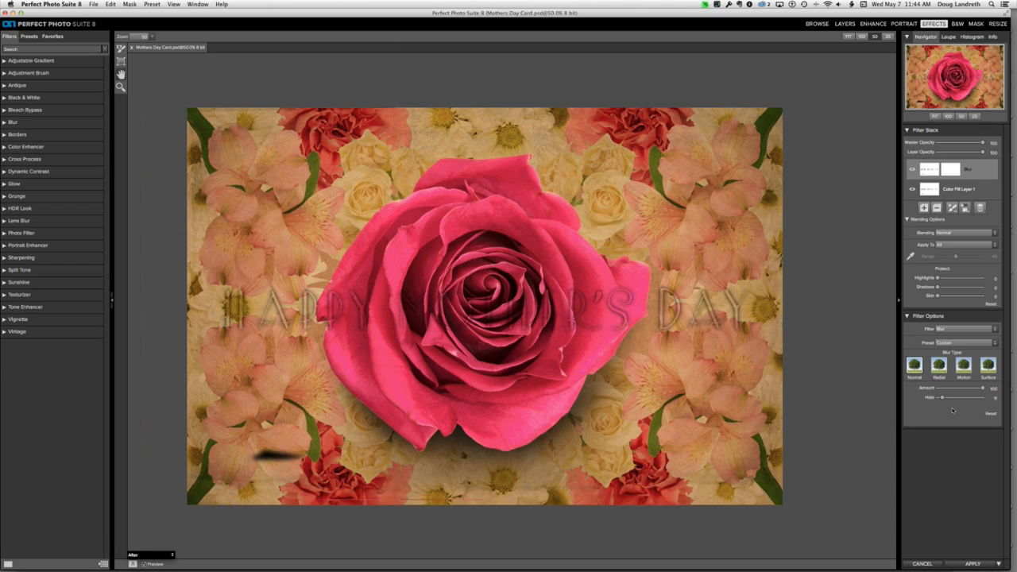
click(970, 563)
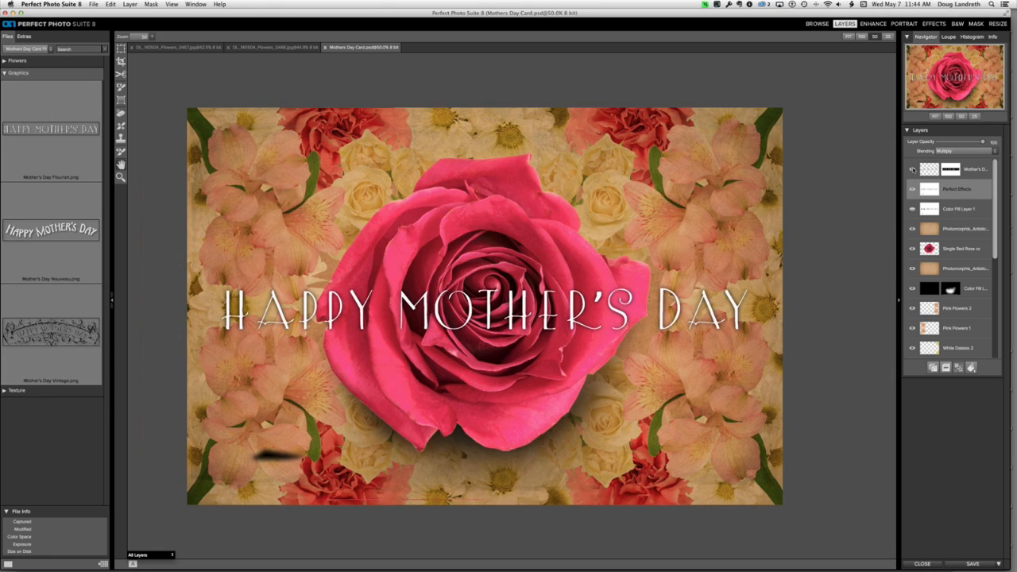
click(912, 169)
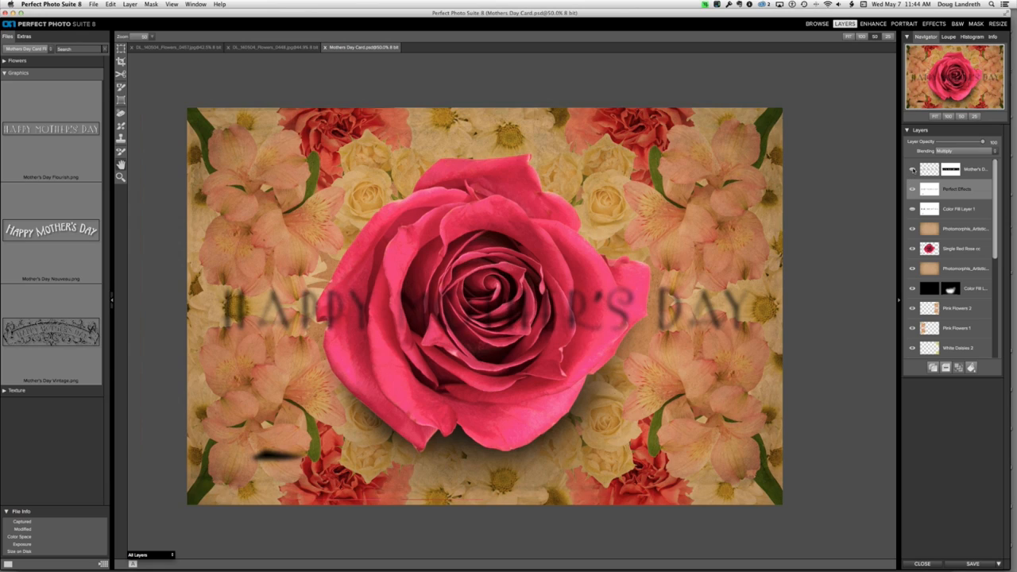
click(911, 169)
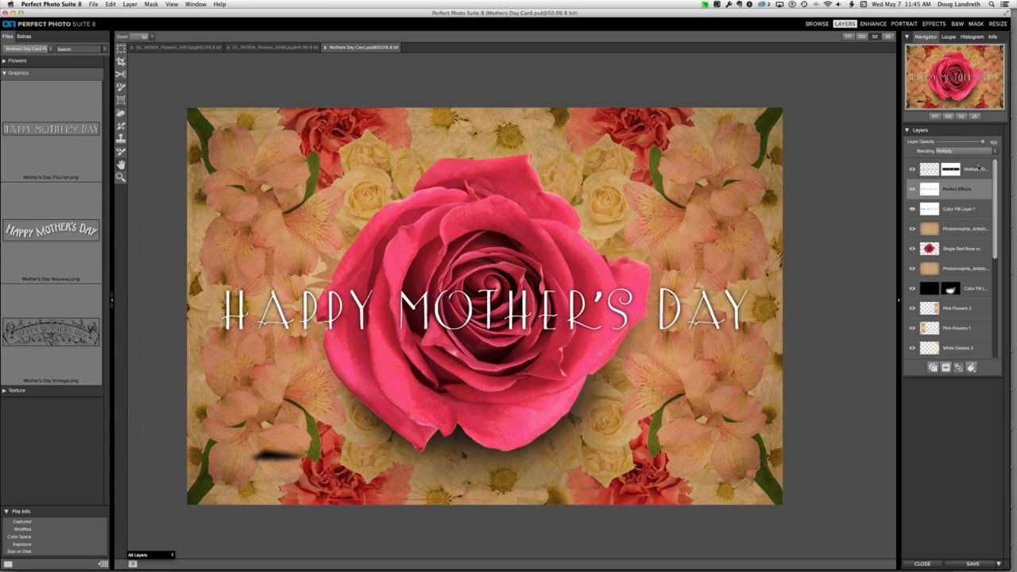
Stamp all visible layers into a new layer above the greeting text and open it in the Effects module.
click(920, 167)
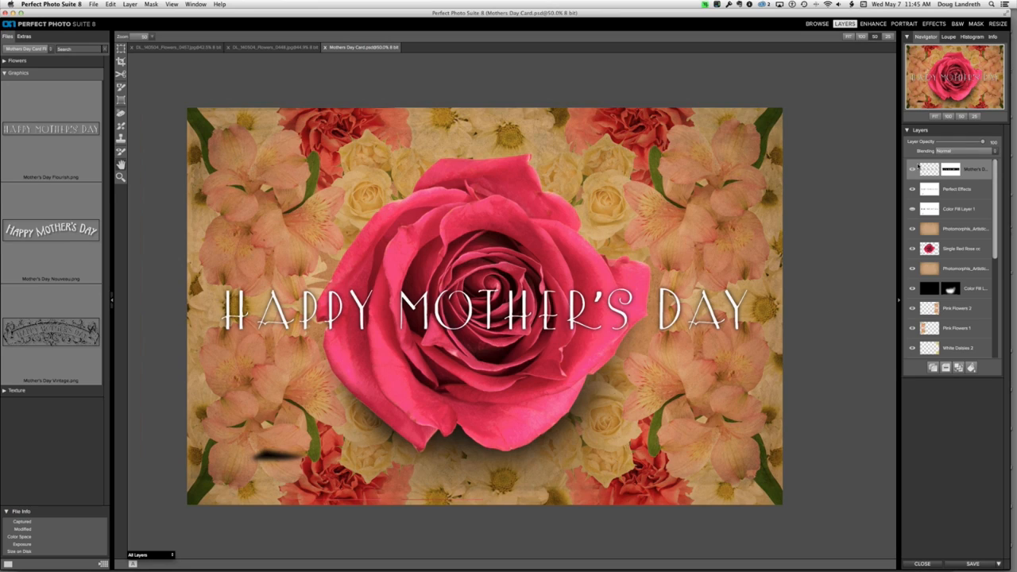
click(130, 5)
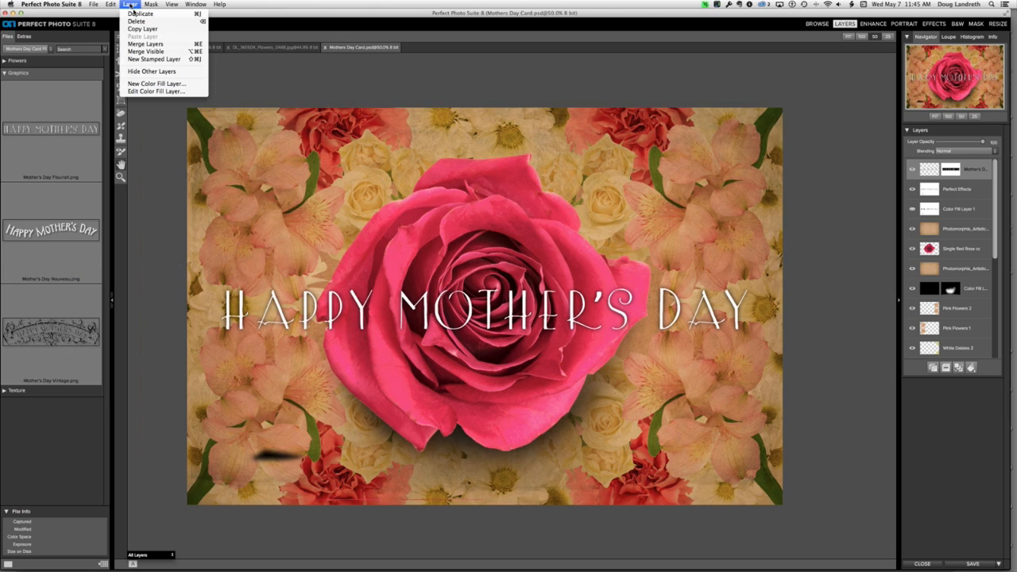
click(145, 50)
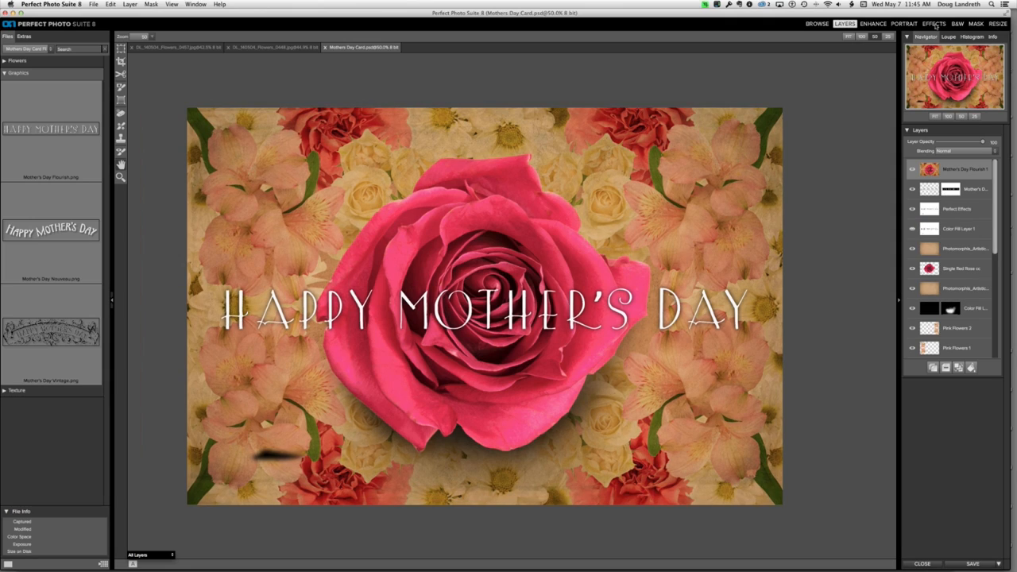
click(112, 301)
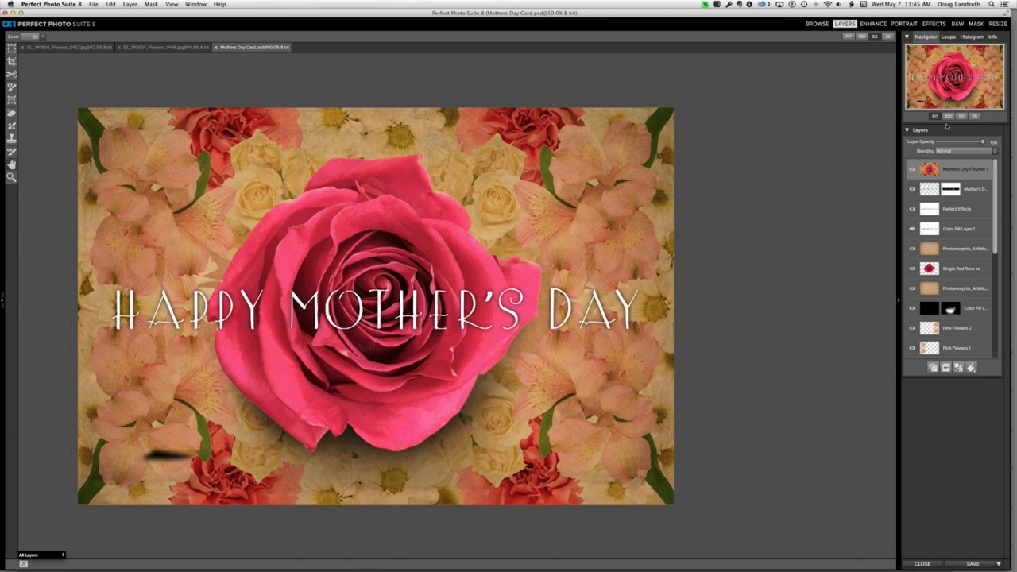
key(super+0)
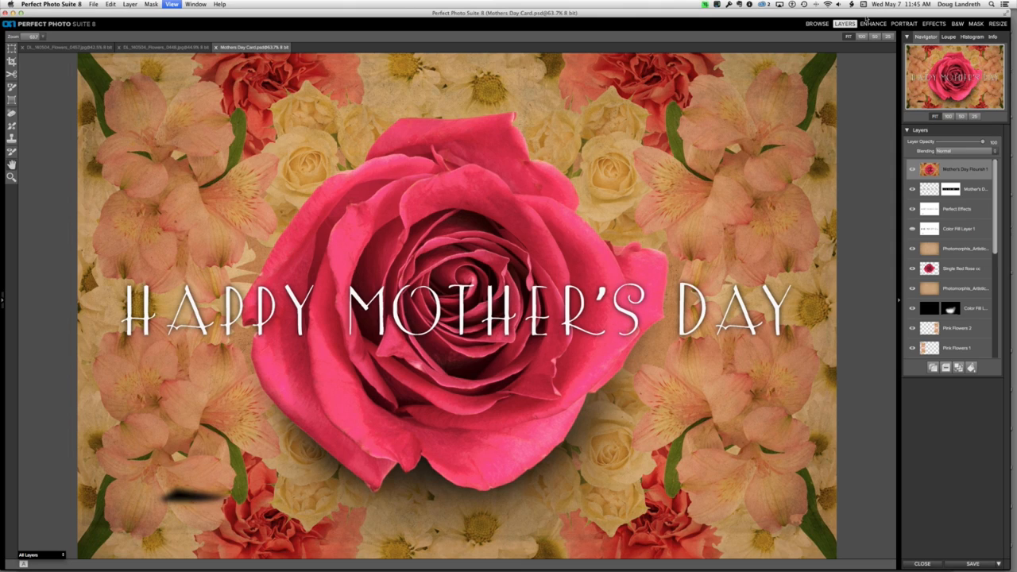
click(933, 24)
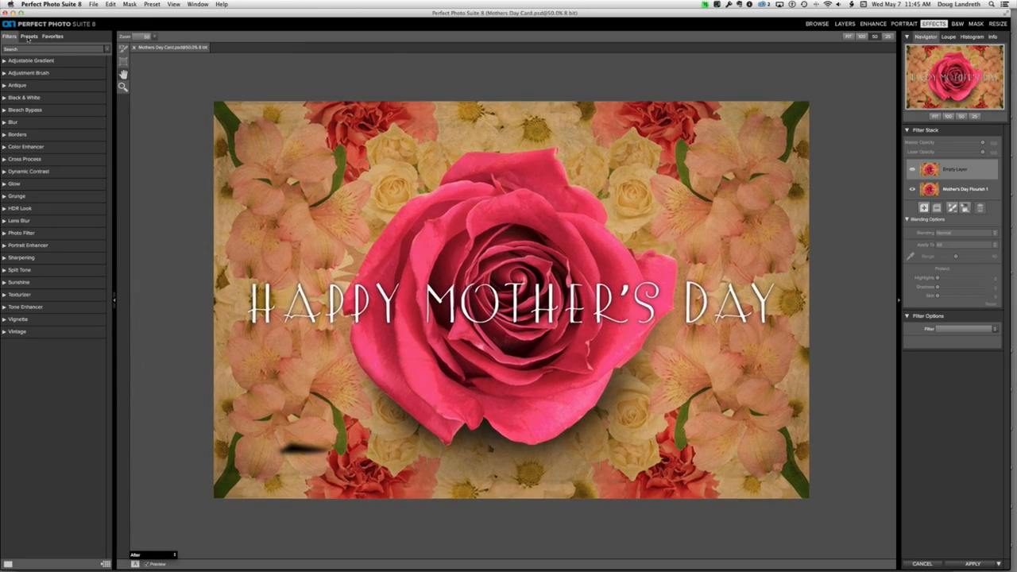
Compare the preset previews in the Photomorphis Fine Art and Photomorphis Old Astoria collections on the card.
click(29, 37)
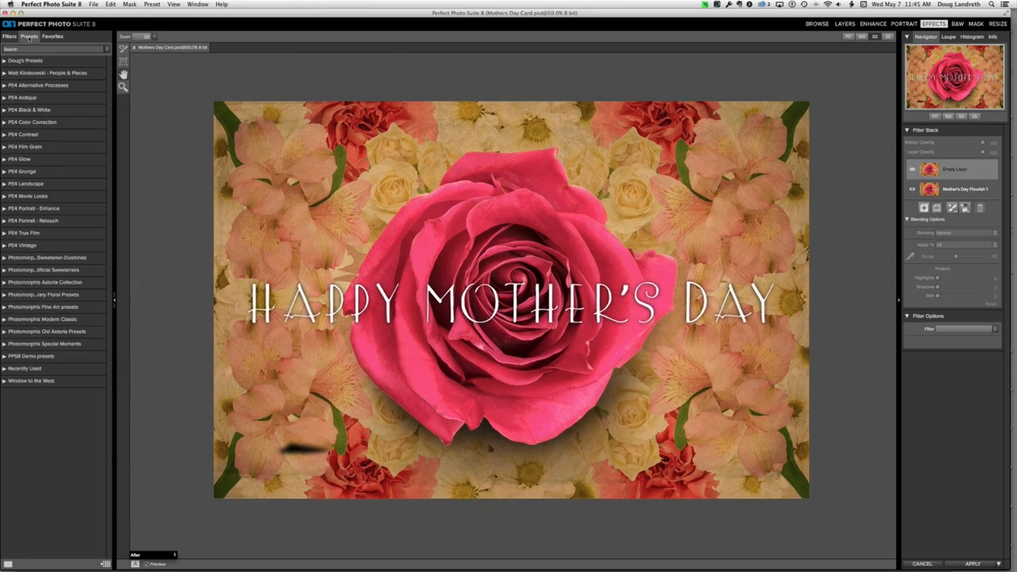
click(98, 307)
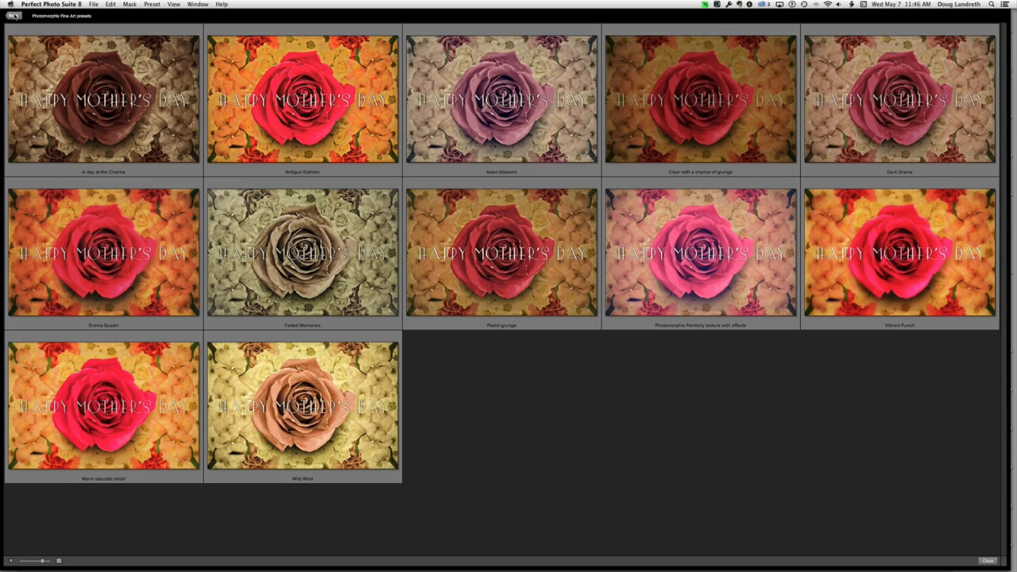
click(13, 15)
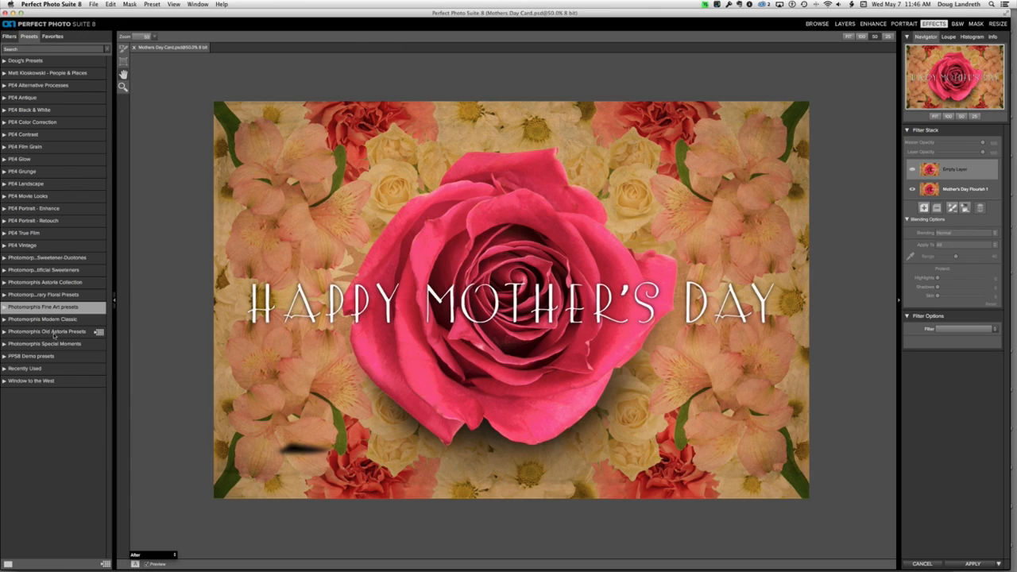
click(48, 331)
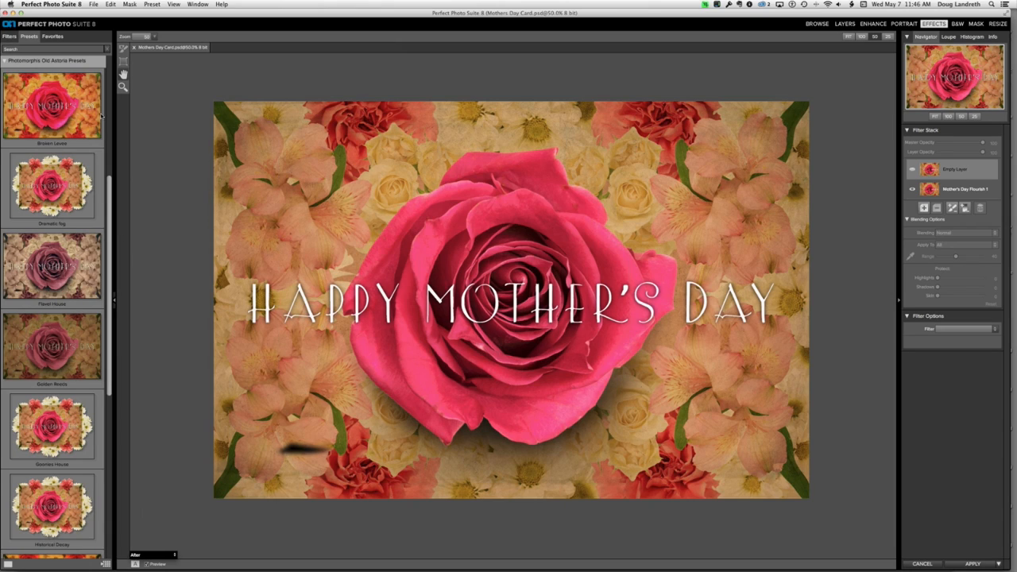
drag(110, 328, 110, 500)
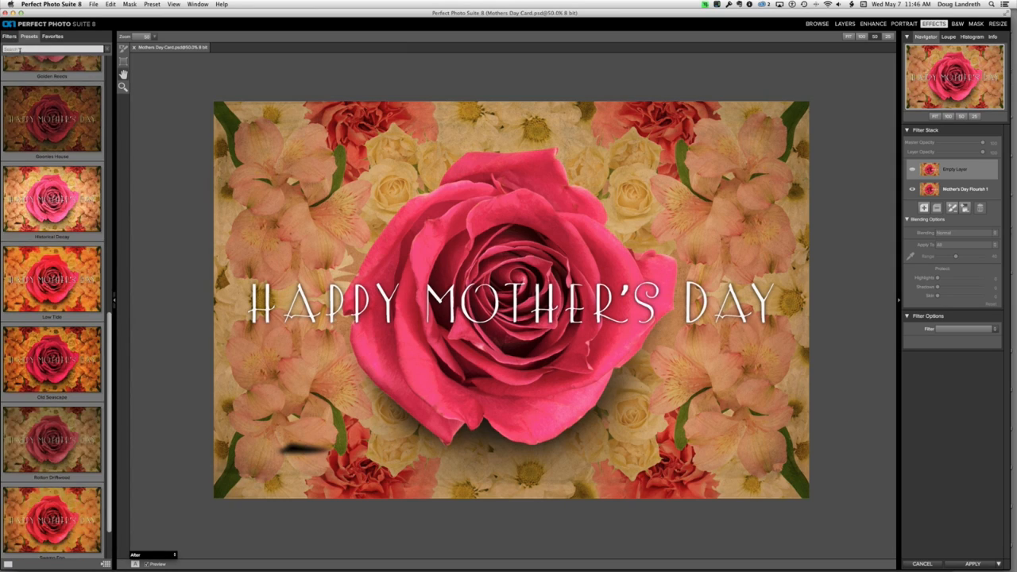
drag(112, 324, 107, 127)
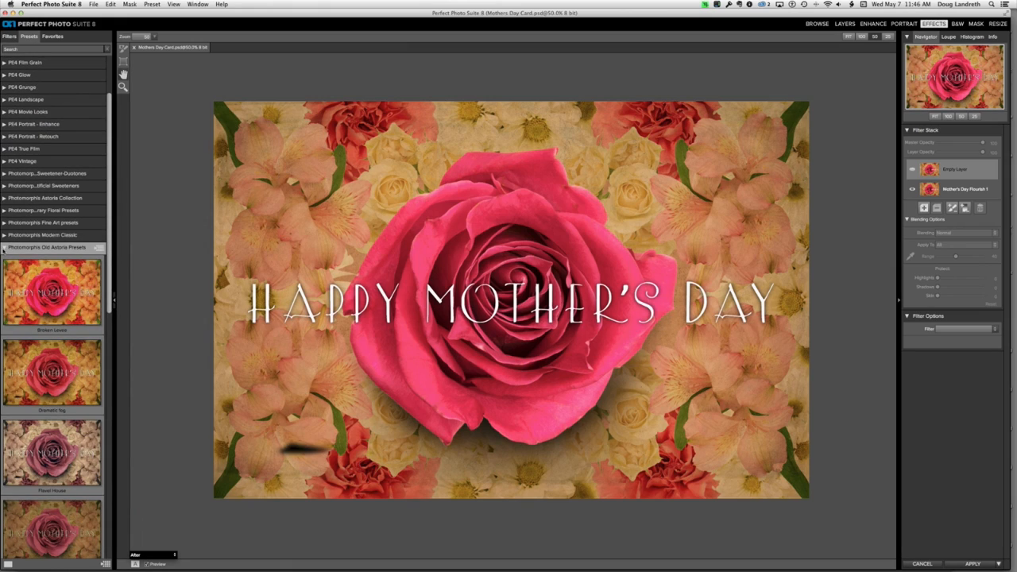
click(27, 245)
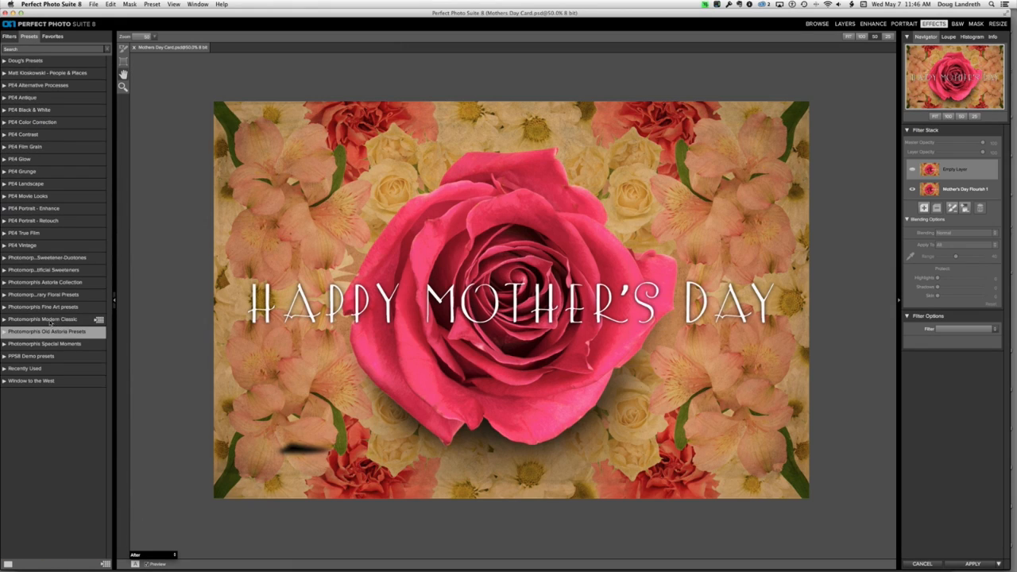
Apply the Sharply Muted preset from Photomorphis Modern Classic and lower its Black & White filter layer's opacity to about 31.
click(56, 318)
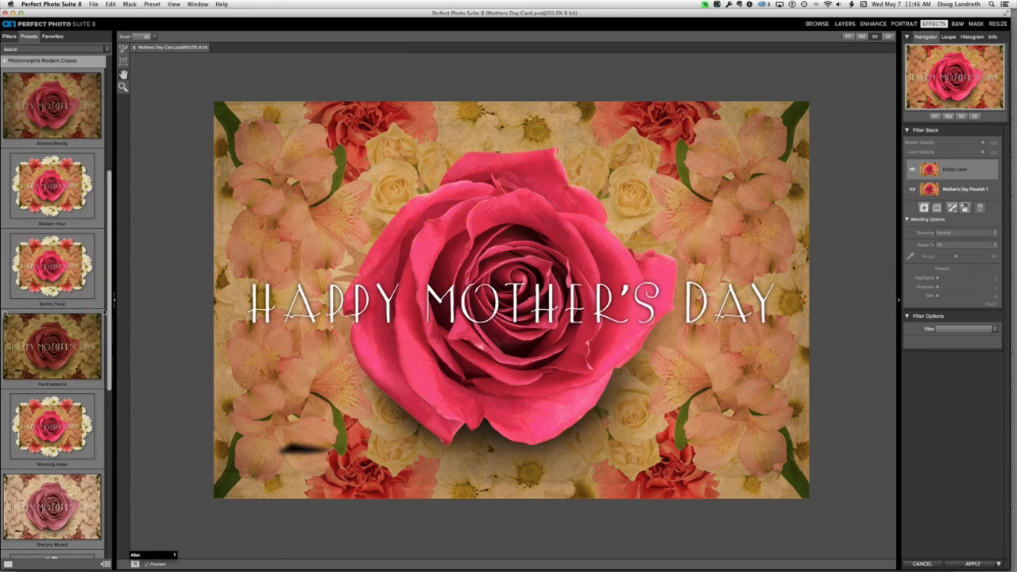
drag(110, 222, 113, 340)
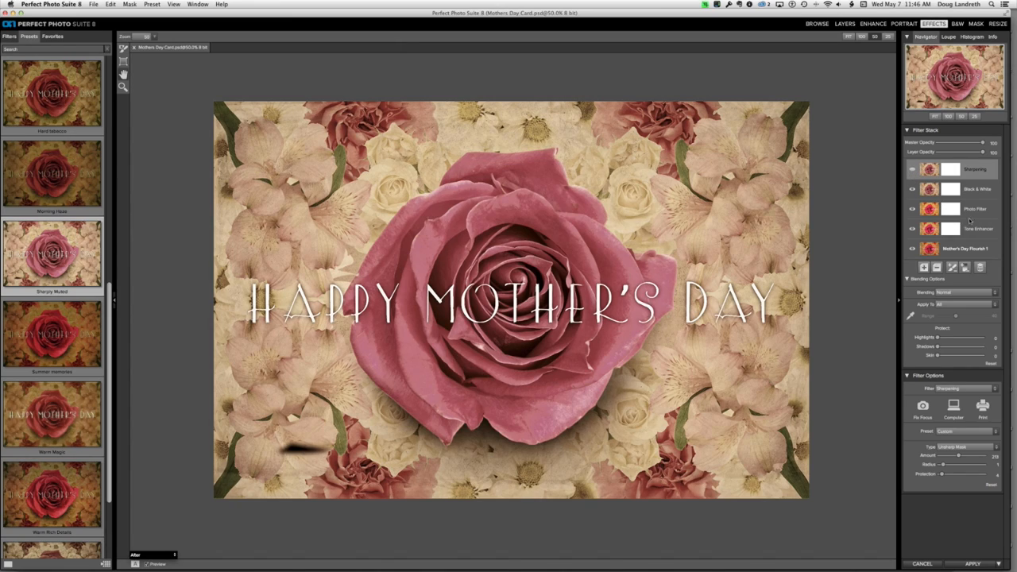
click(912, 189)
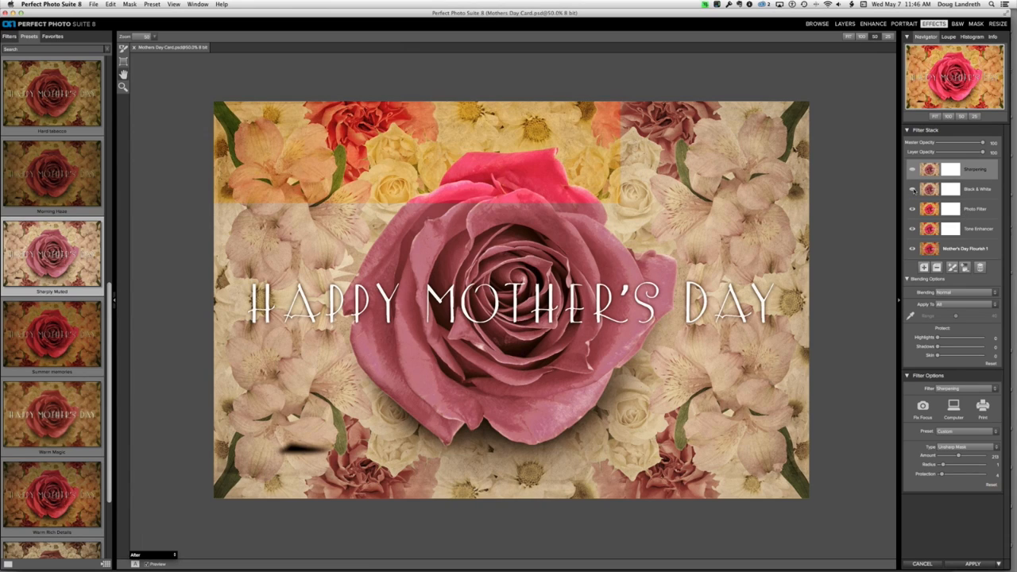
click(911, 189)
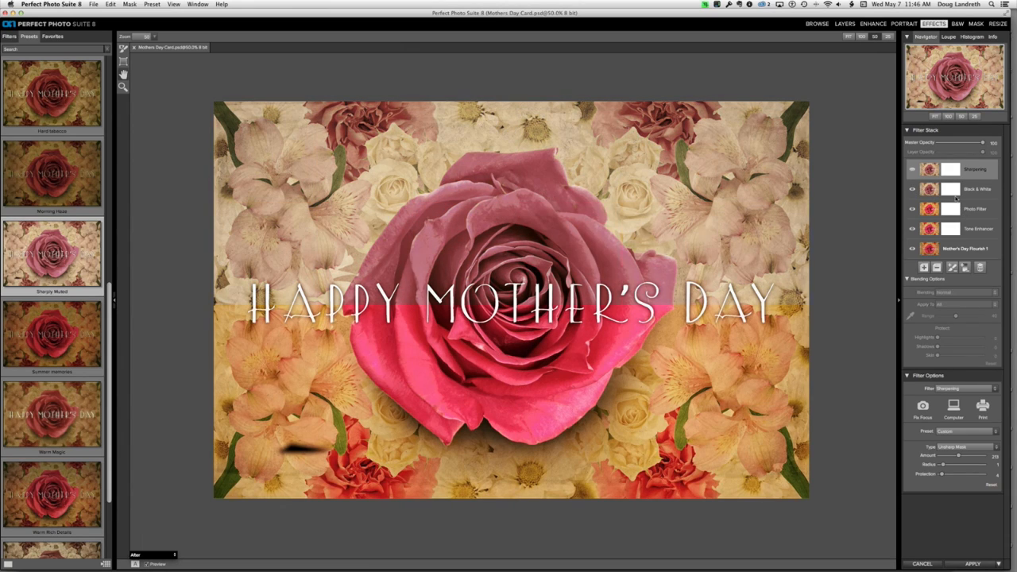
click(969, 189)
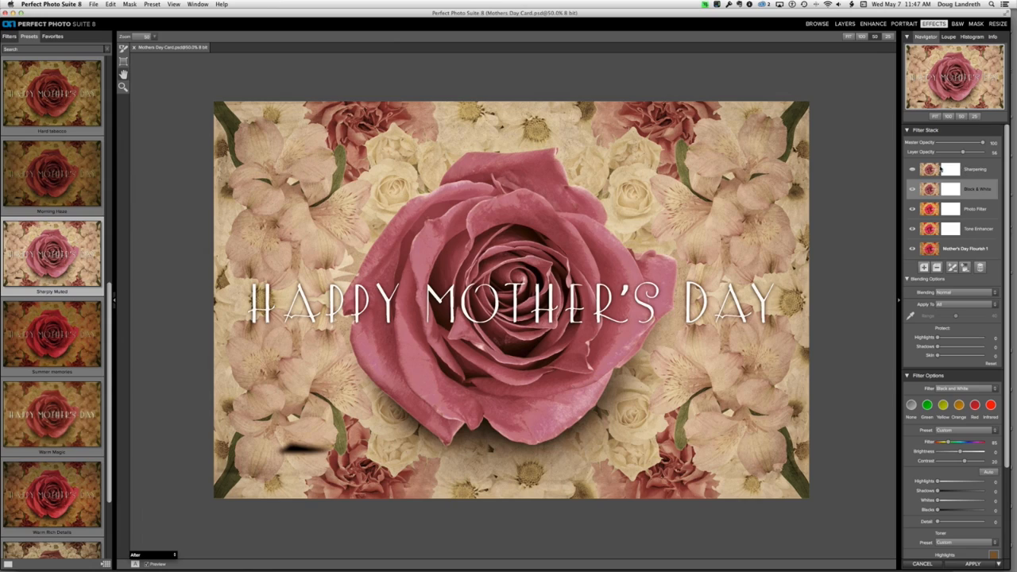
drag(962, 151, 952, 153)
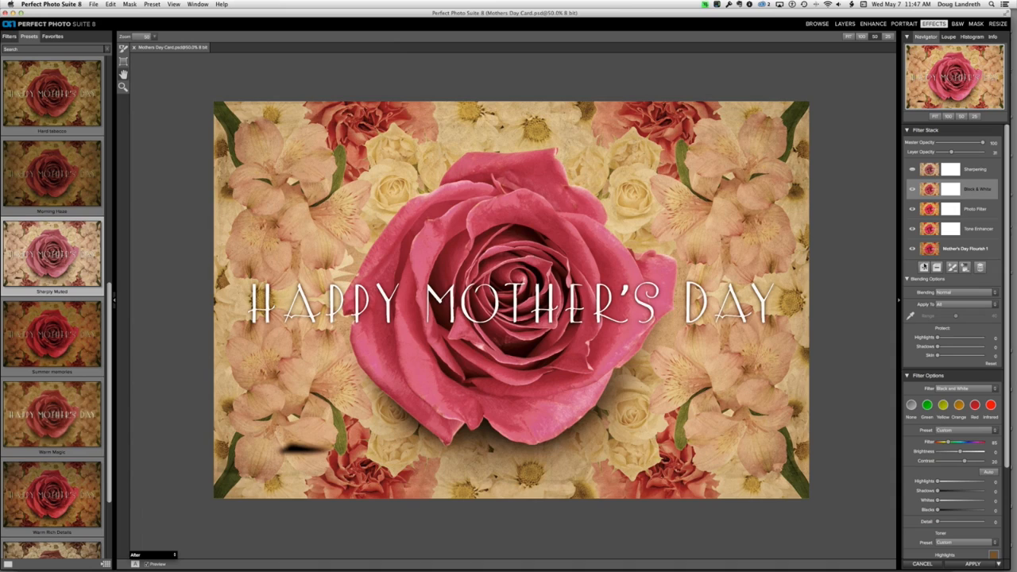
Add a Glow filter of the Darker type above the Black & White filter and apply the effects to the card.
click(923, 268)
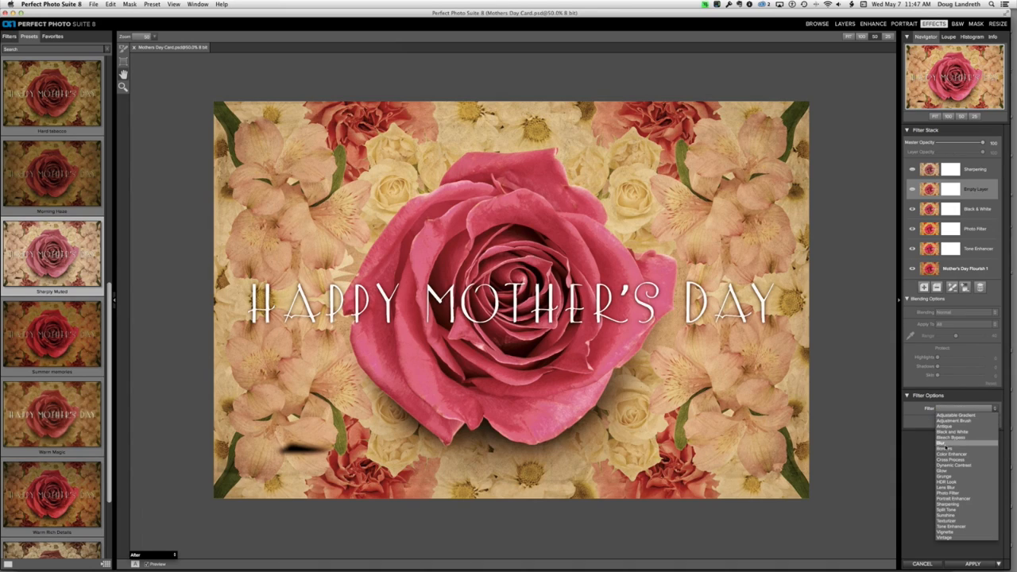
click(943, 471)
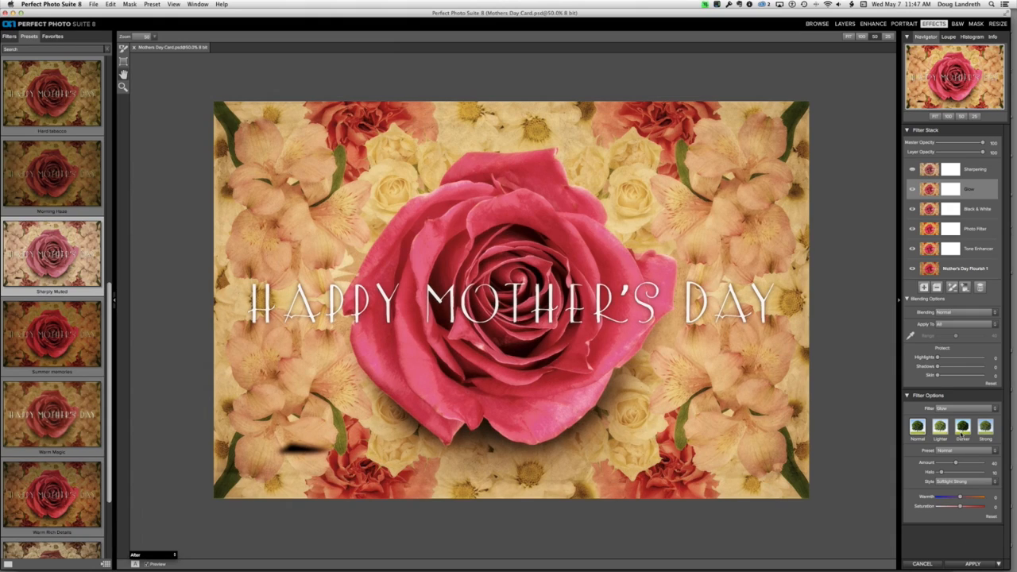
click(962, 426)
click(971, 563)
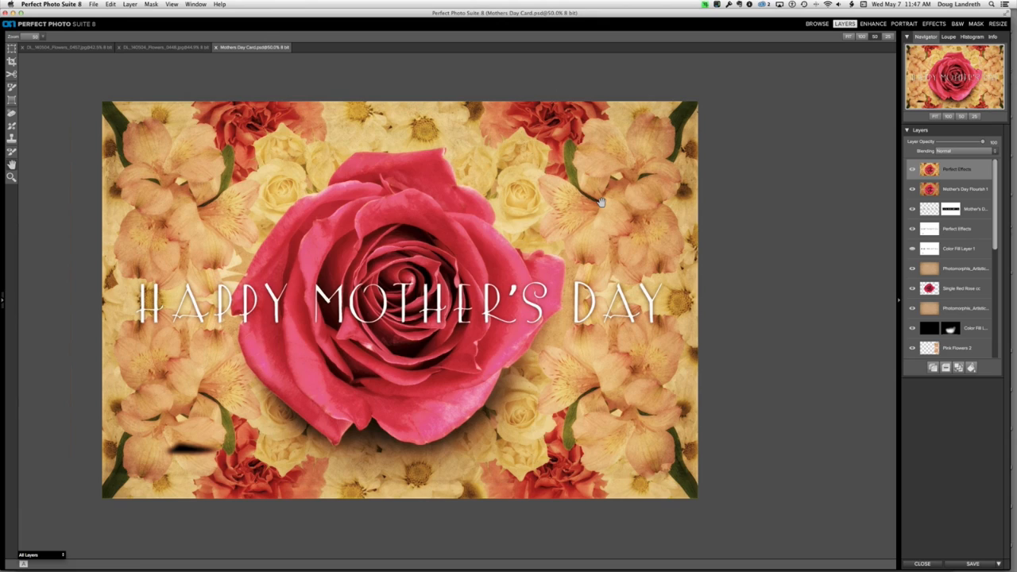
Lower the opacity of the topmost Perfect Effects layer to about 27.
drag(601, 202, 675, 190)
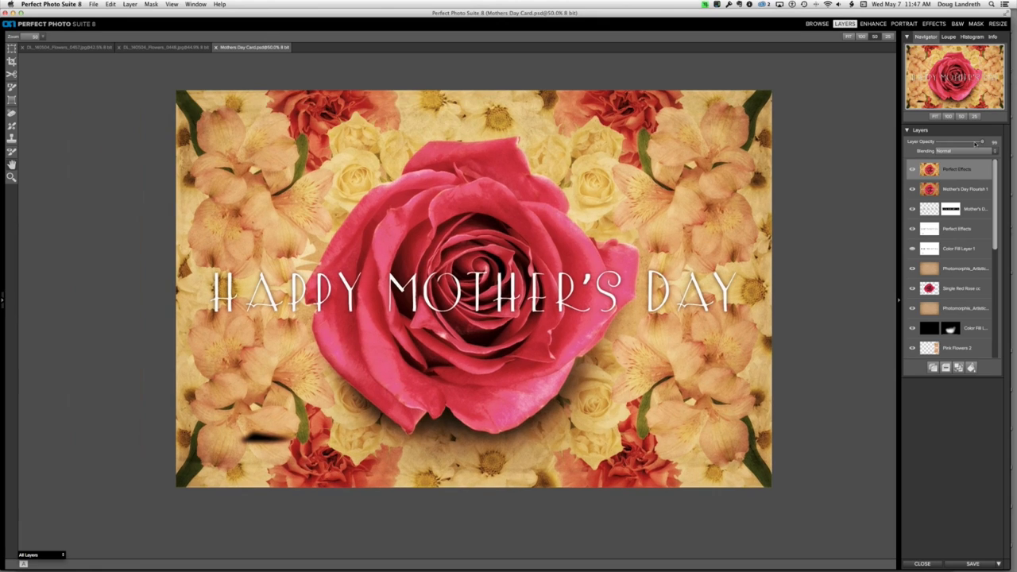
drag(968, 143, 948, 149)
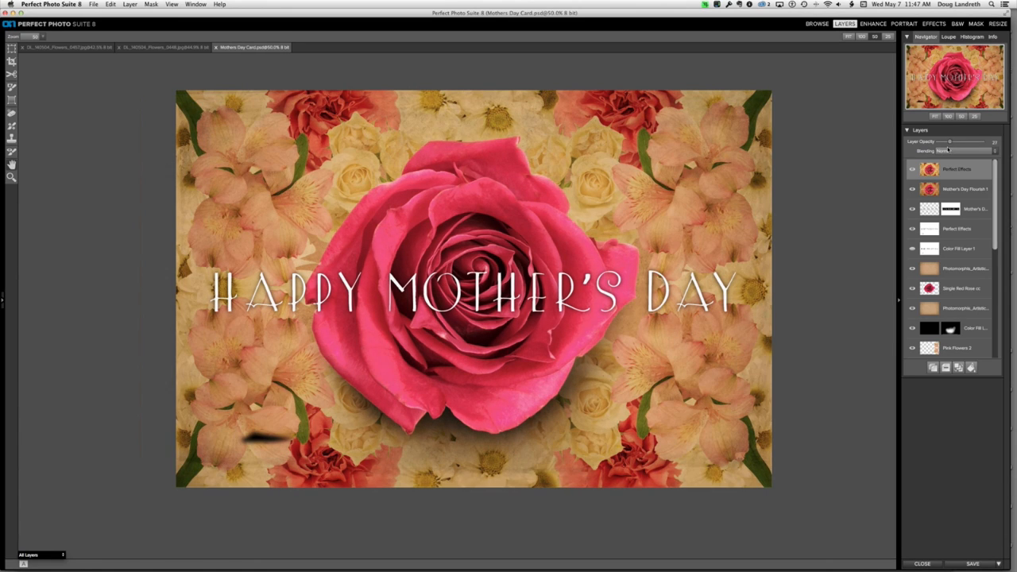